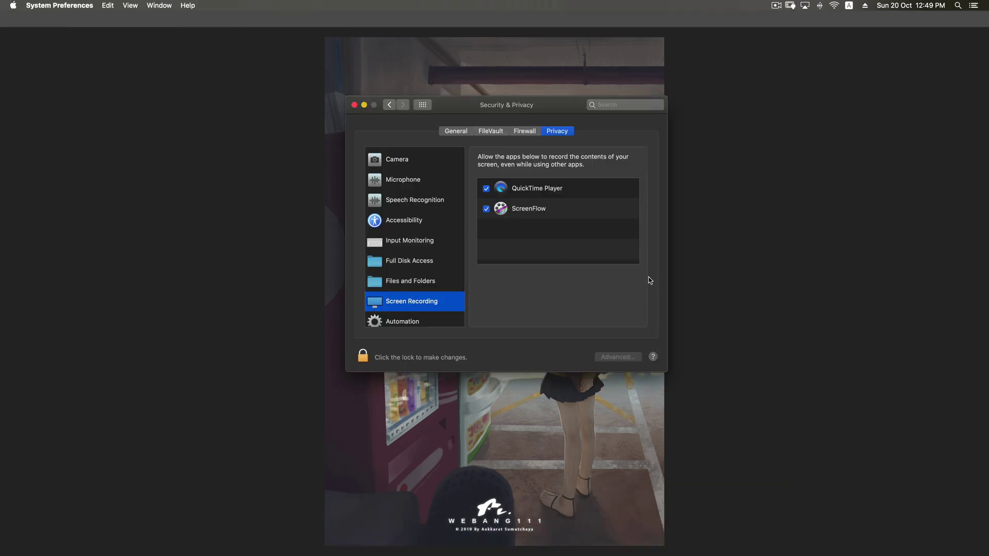
Move the Security & Privacy window aside and close it to return to Photoshop
mouse_move(570, 104)
left_mouse_down()
mouse_move(592, 104)
mouse_move(653, 143)
left_mouse_up()
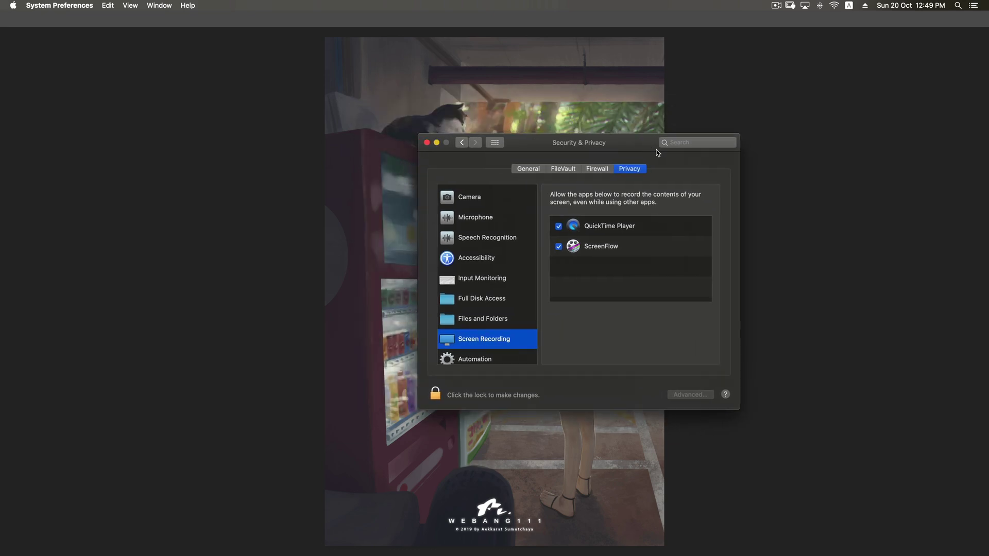
left_click(427, 143)
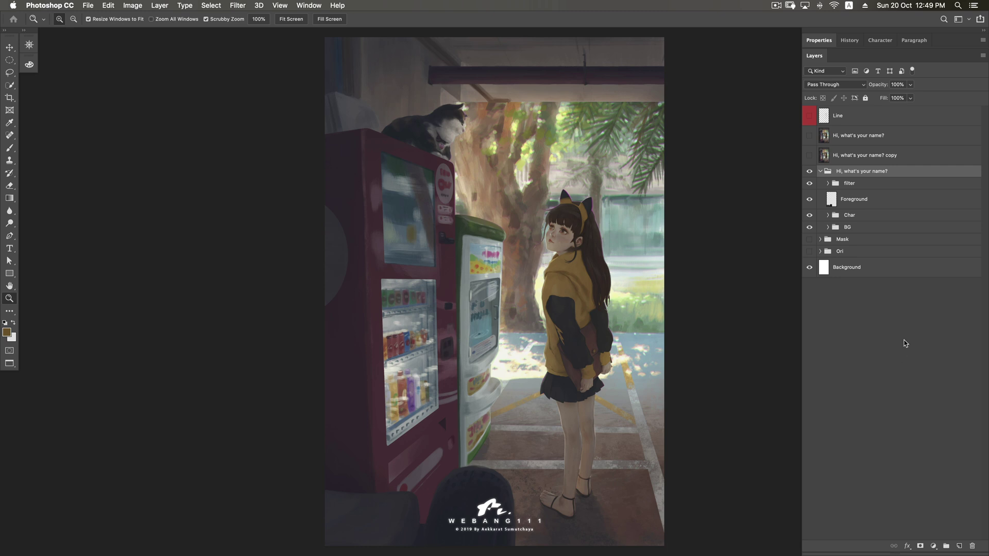
Hide the finished painting group, show the Line layer, and show the Ori sketch at 33% opacity
left_click(820, 171)
left_click(809, 172)
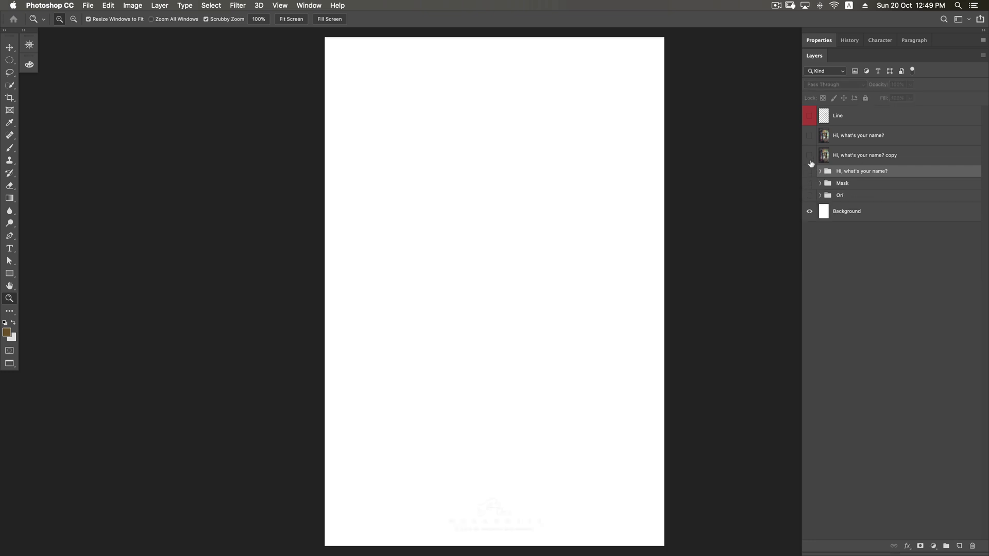
left_click(810, 196)
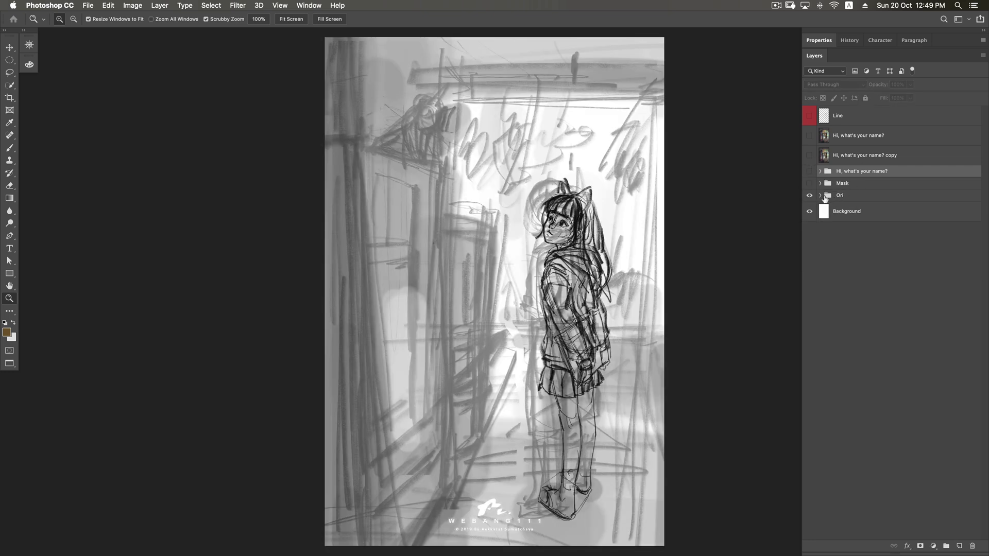
left_click(820, 195)
left_click(858, 195)
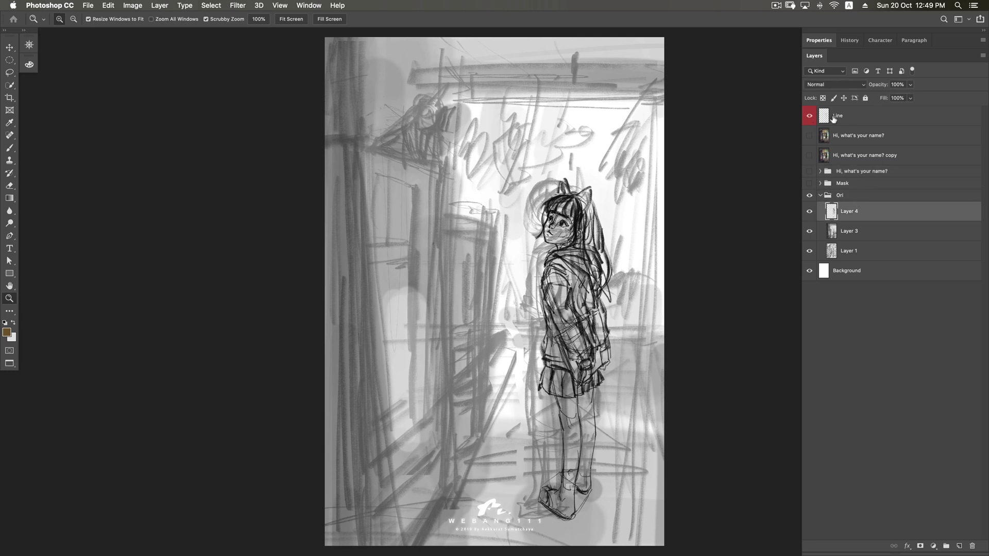
left_click(809, 115)
left_click(870, 117)
left_click(820, 195)
left_click_drag(910, 84, 883, 88)
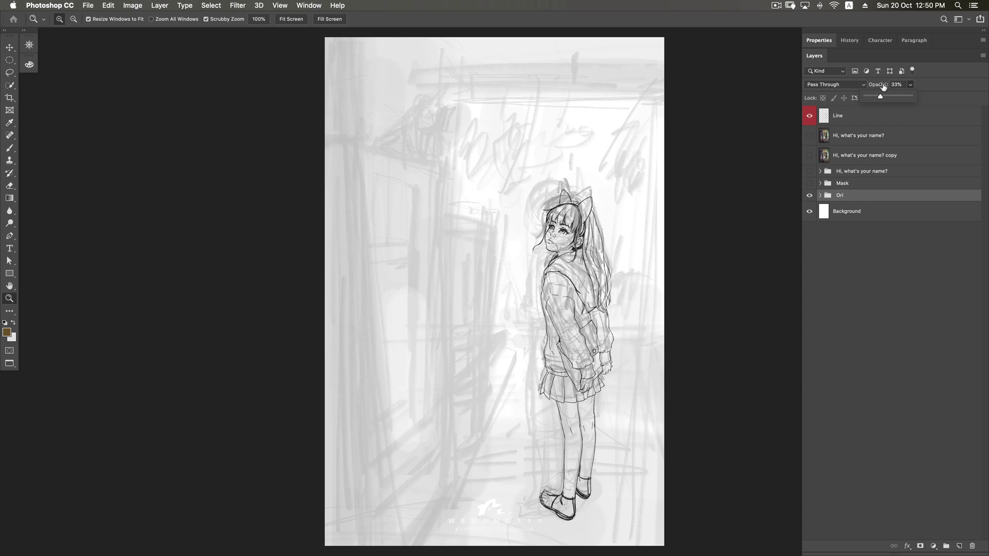
Show the grey Mask group, expand it to list Layer 5, and hide the Ori sketch
left_click(809, 183)
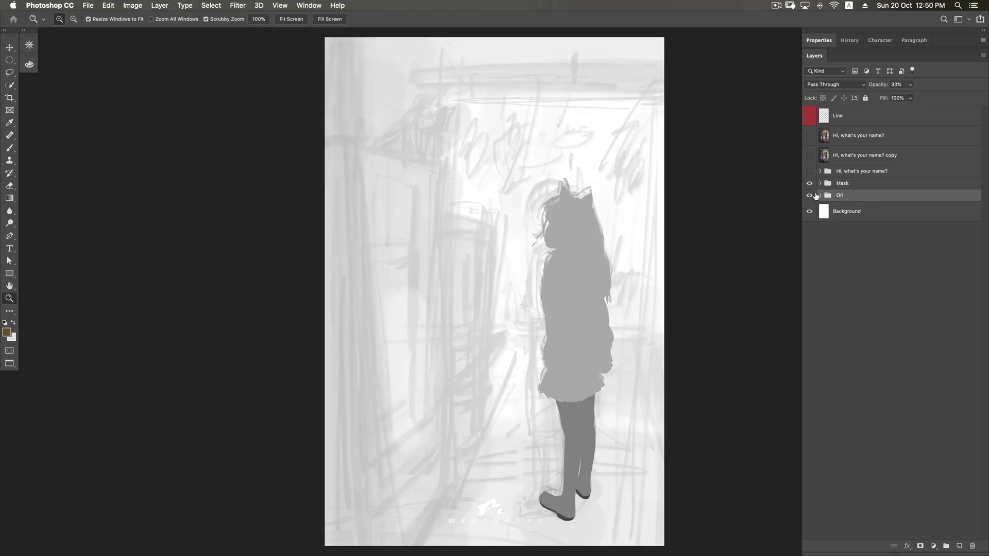
left_click(841, 114)
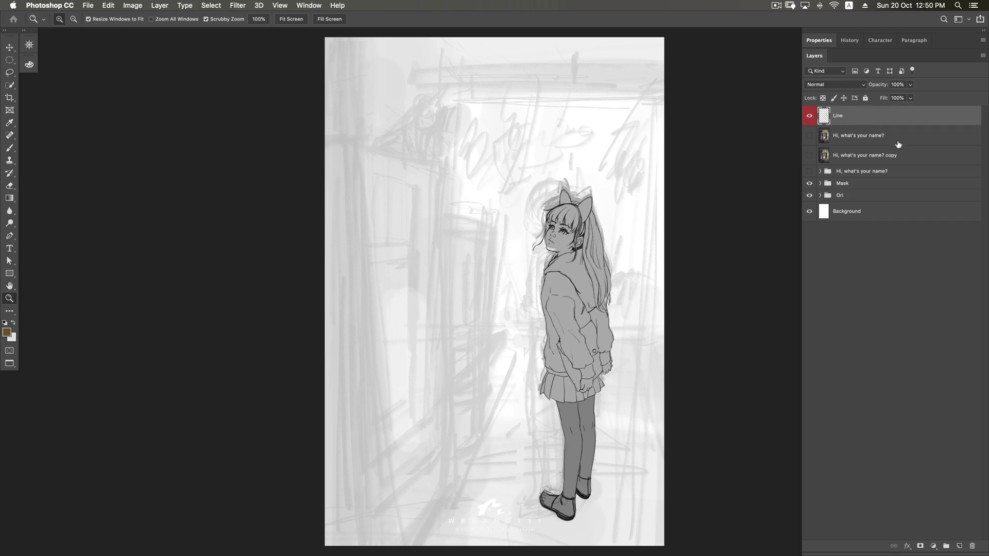
left_click(821, 184)
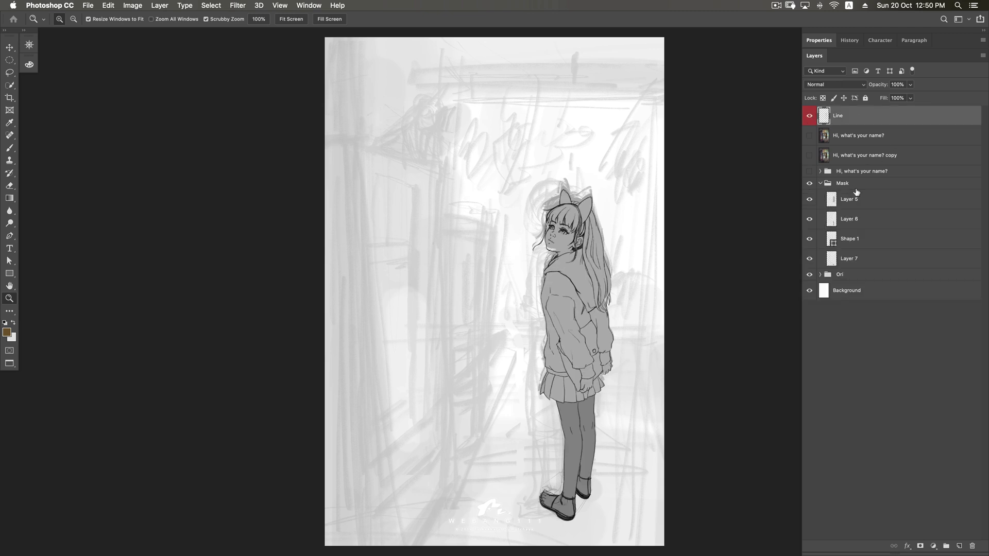
left_click(863, 204)
left_click(809, 275)
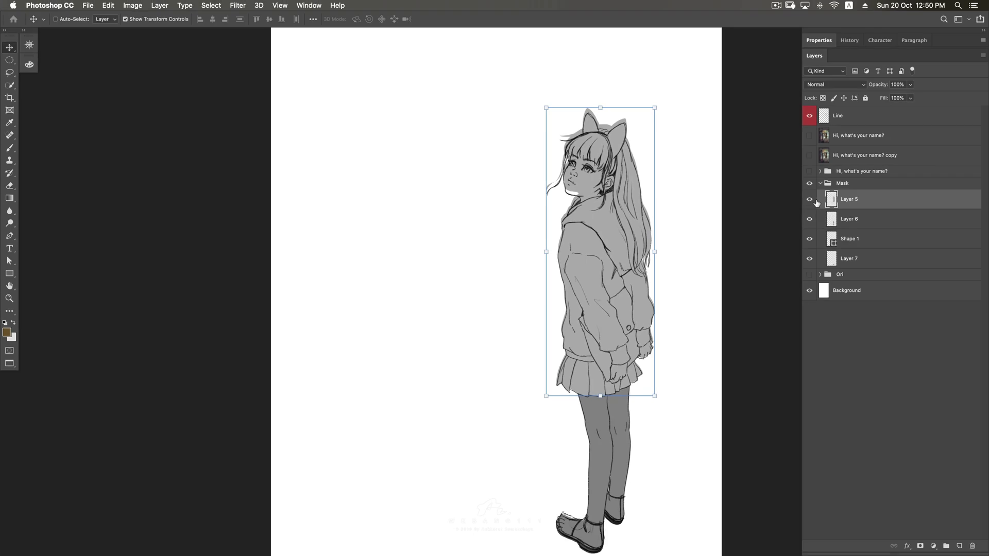
Toggle the Mask group's Layer 5 and Layer 6 shading to compare them
left_click(809, 199)
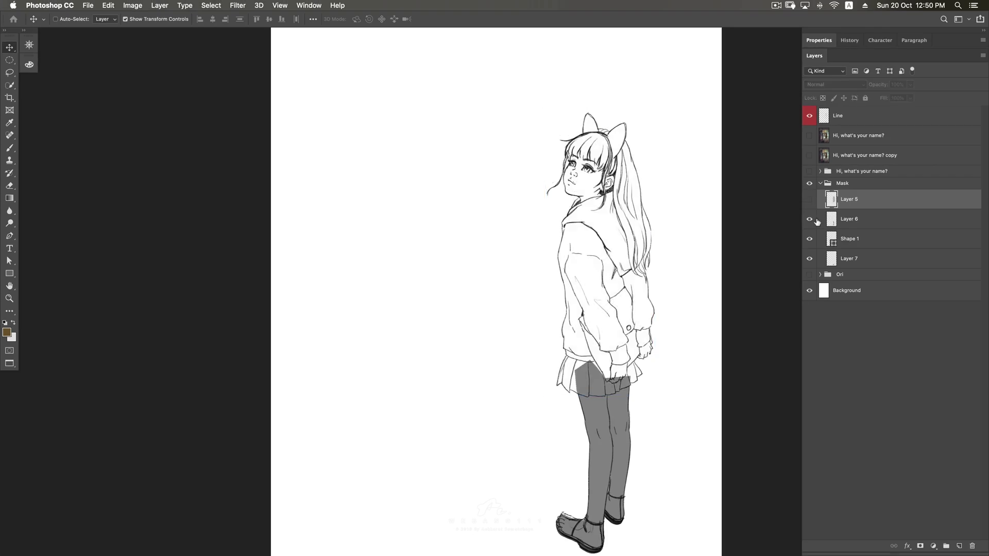
left_click(808, 219)
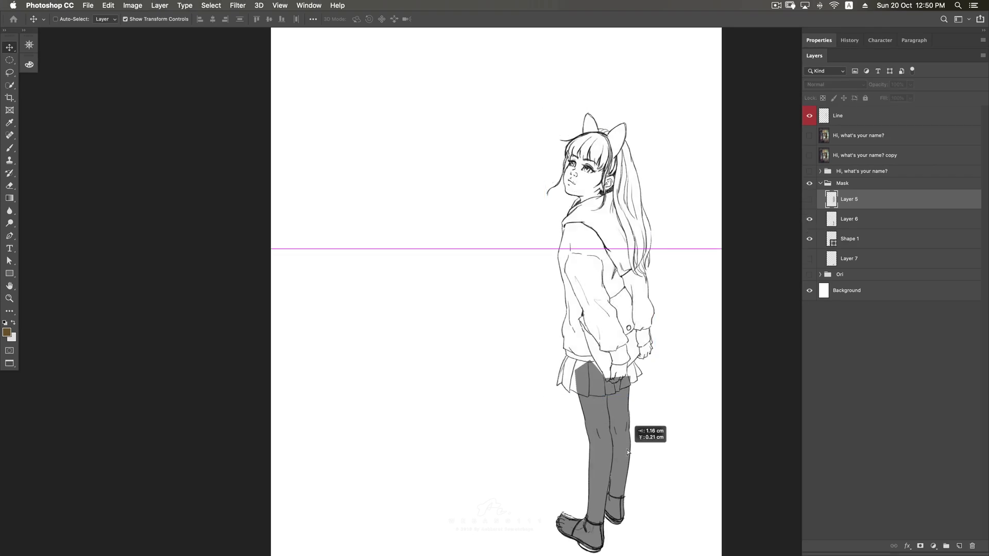
left_click(809, 199)
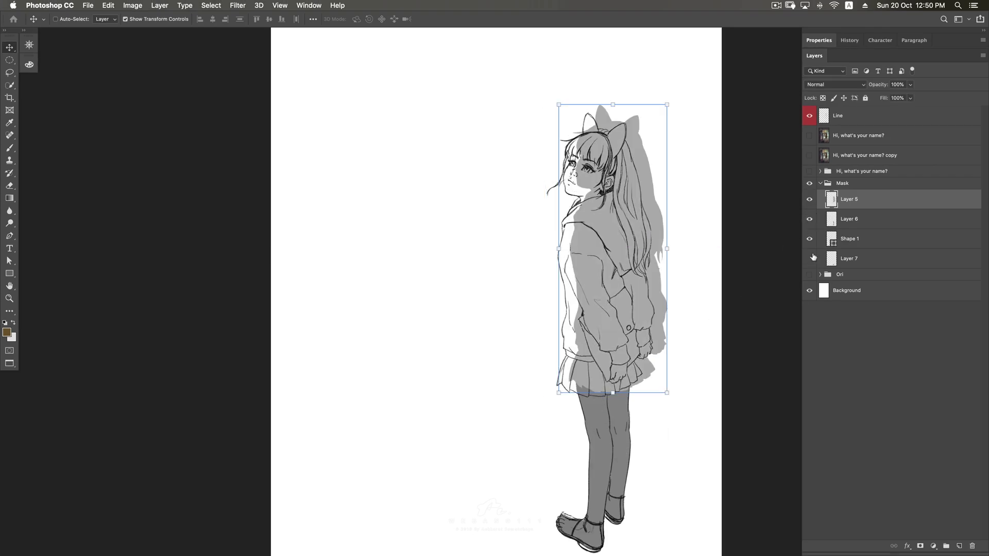
key("super+comma")
left_click(809, 199)
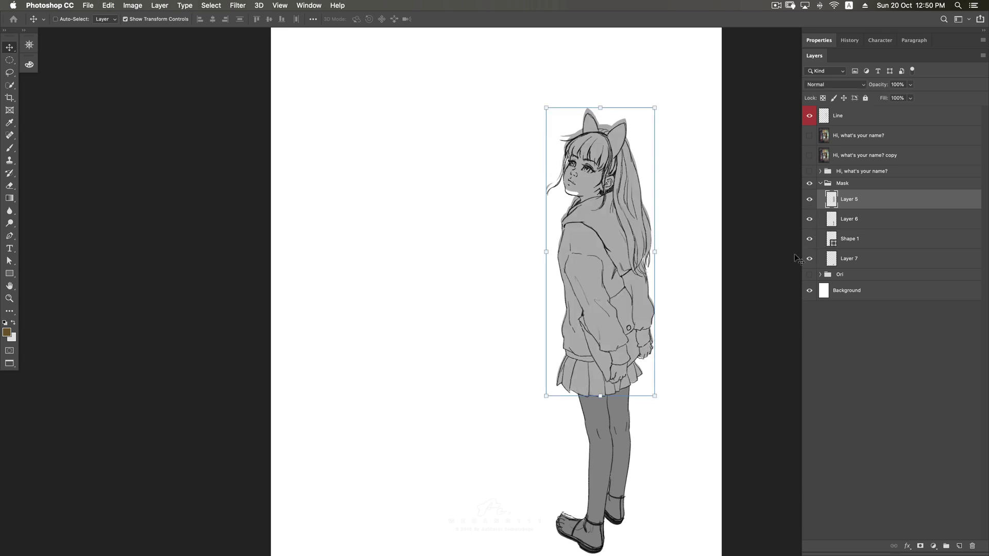
Zoom in on the girl, hide the Mask group, and show the expanded painting group
key("z")
left_click_drag(690, 249, 798, 214)
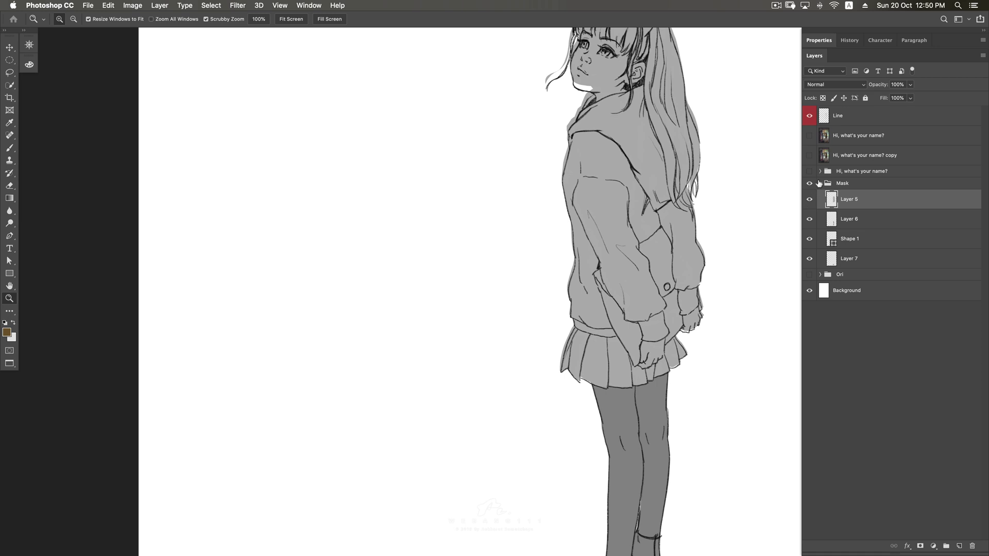
left_click_drag(820, 184, 817, 189)
left_click(809, 183)
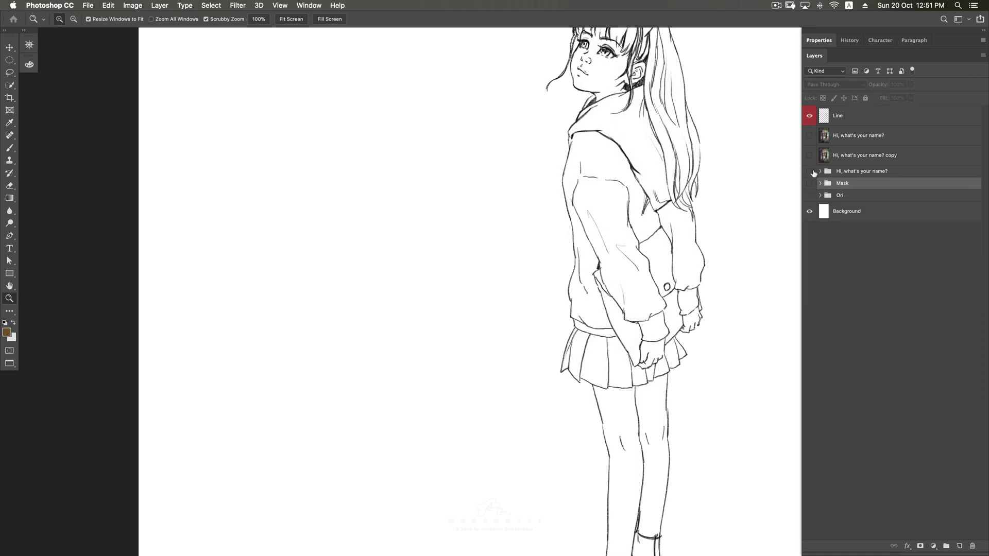
left_click(809, 172)
left_click(820, 171)
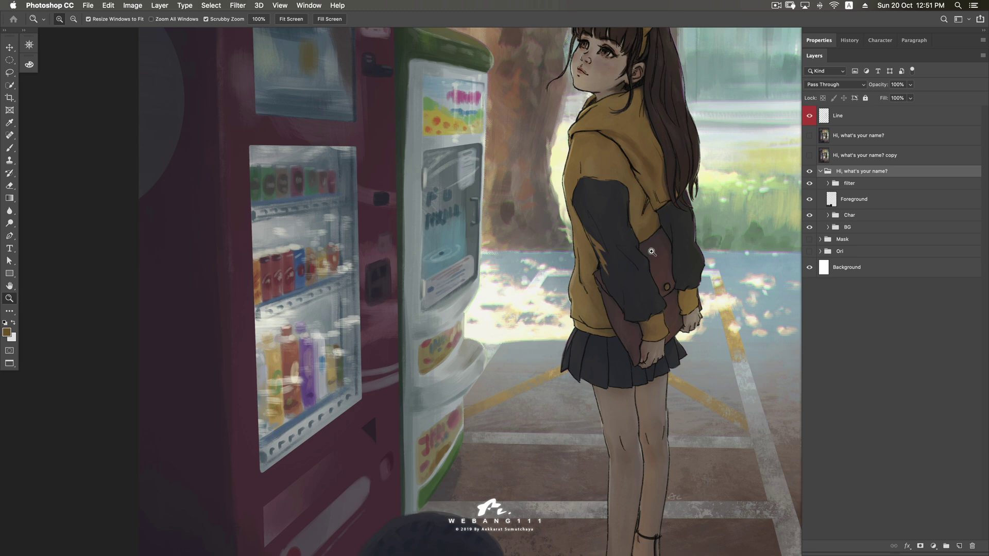
Hide the Line layer, switch Layers panel to the largest thumbnails, and widen the panel
left_click(649, 255, "alt")
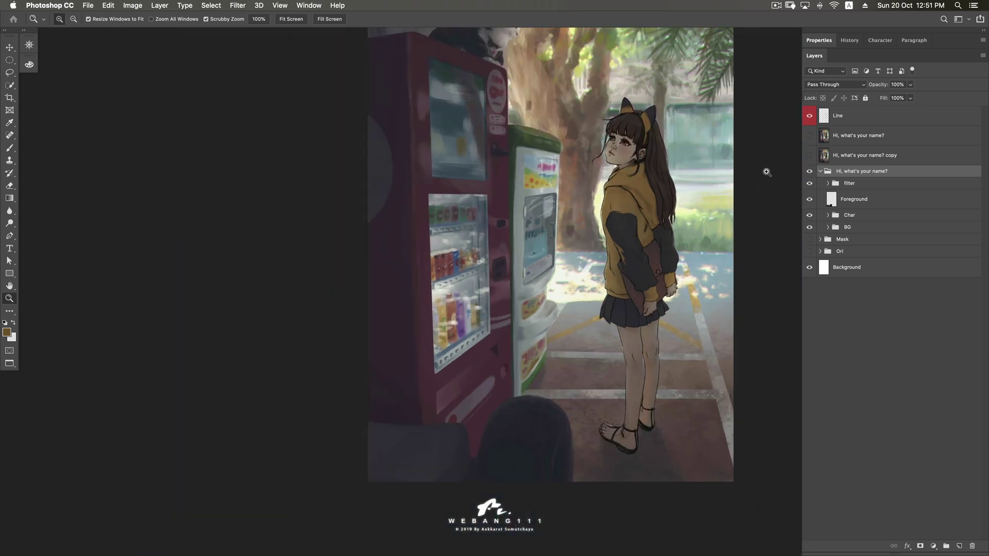
left_click(809, 115)
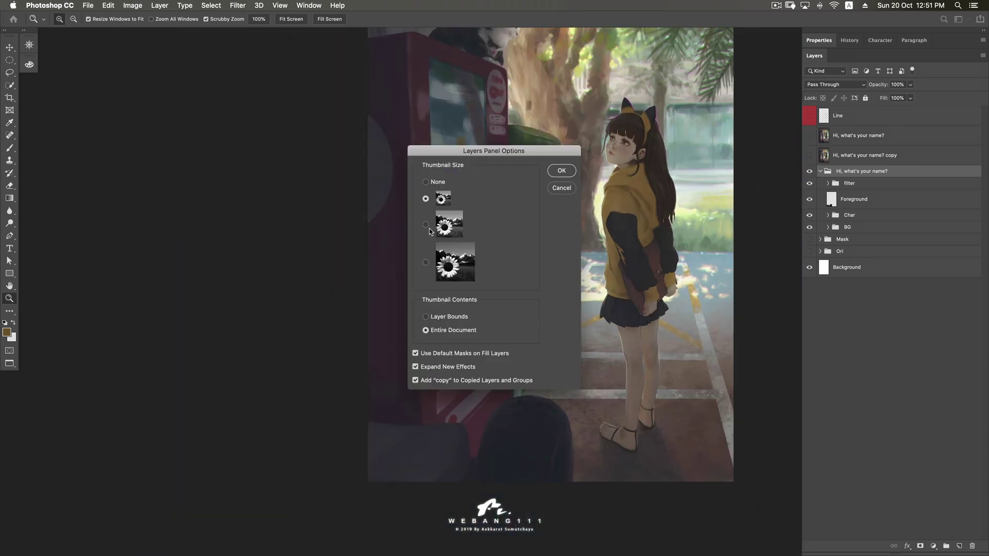
left_click(425, 225)
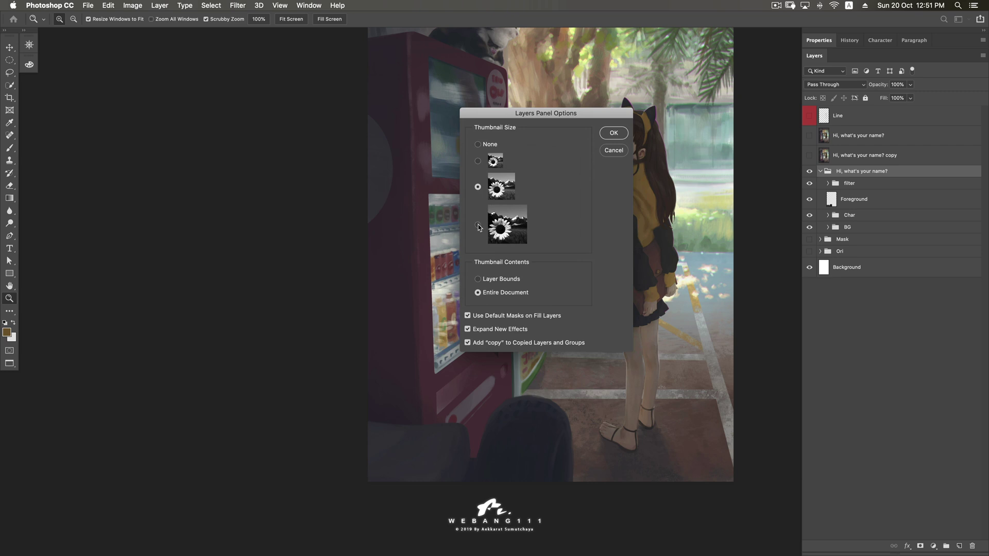
left_click(477, 224)
left_click(478, 187)
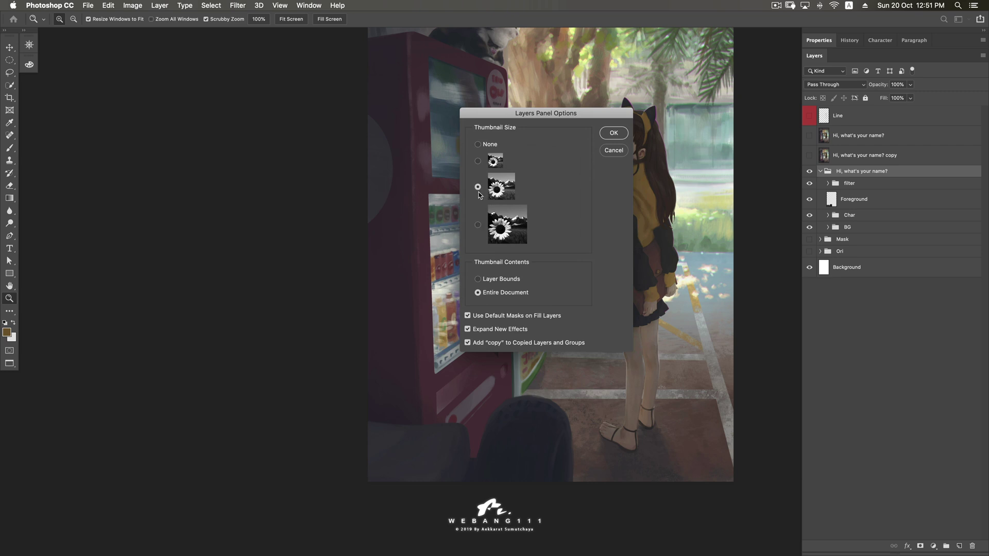
left_click(477, 226)
left_click(613, 132)
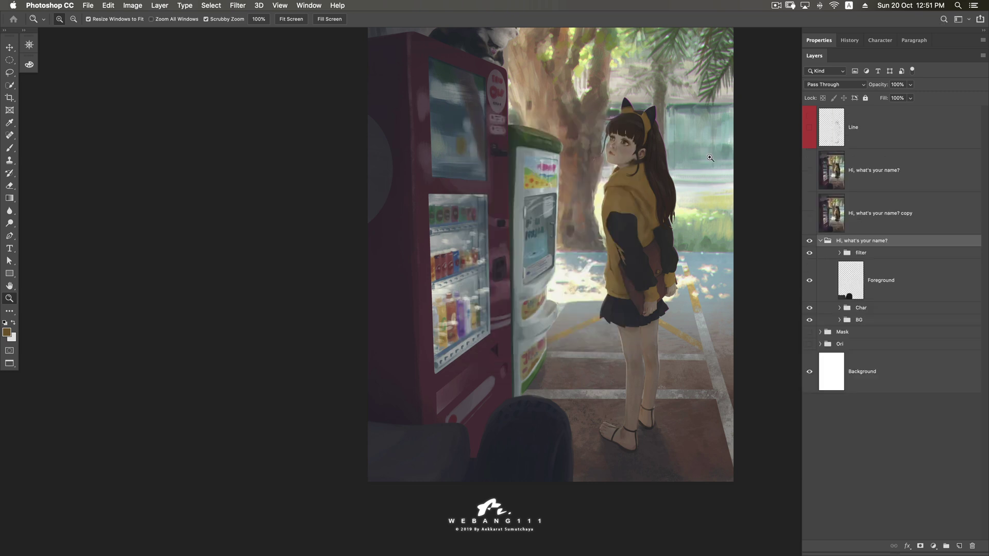
left_click_drag(801, 236, 711, 236)
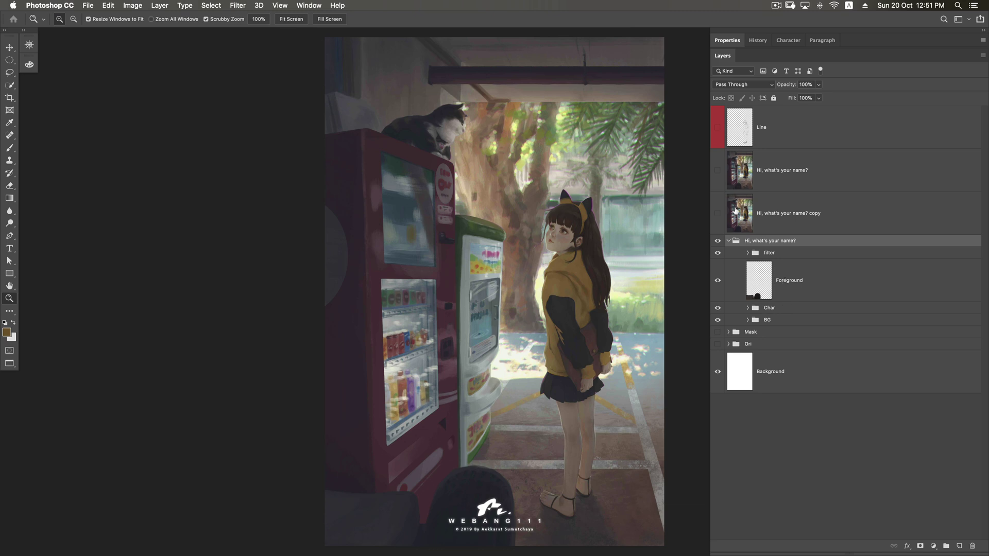
Toggle the filter group's colour adjustments to compare, leaving them hidden
left_click(793, 253)
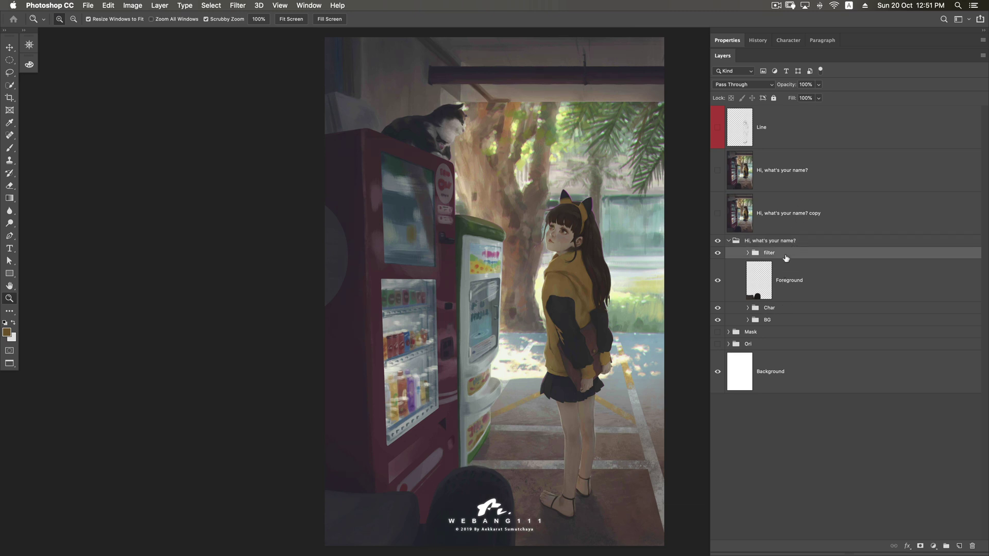
left_click(717, 253)
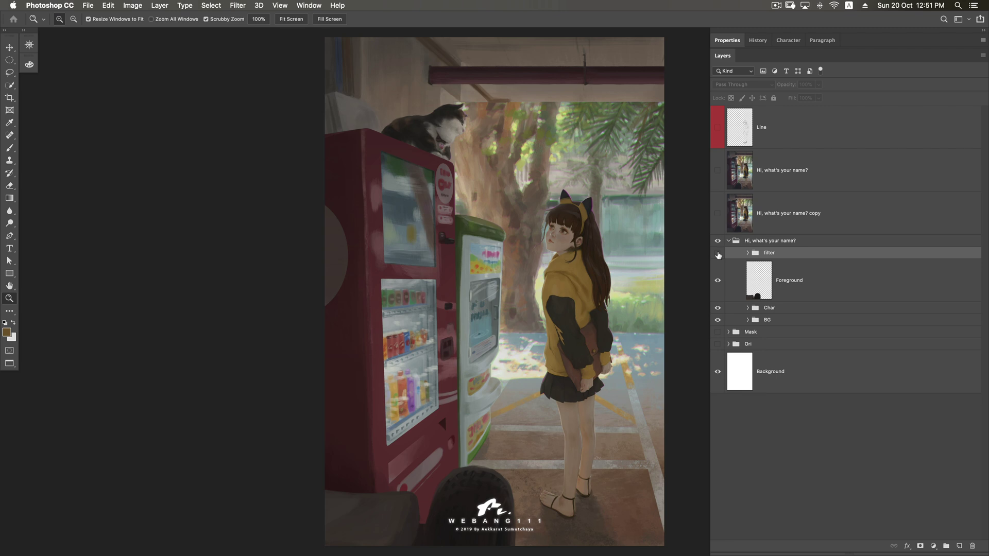
left_click(718, 253)
left_click(719, 254)
Compare the Char and BG groups, then hide the filter, Foreground and Char layers
left_click(788, 282)
left_click(777, 308)
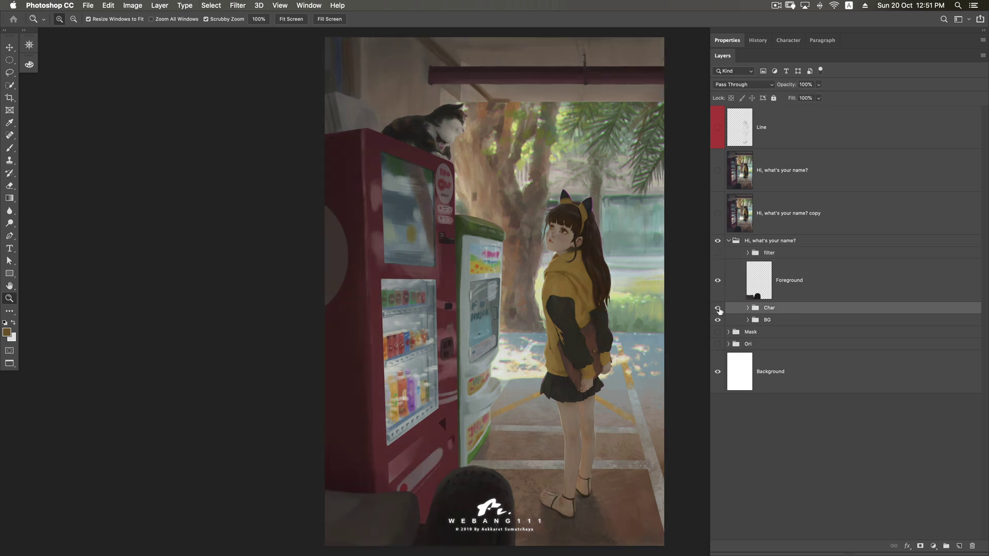
left_click(718, 308)
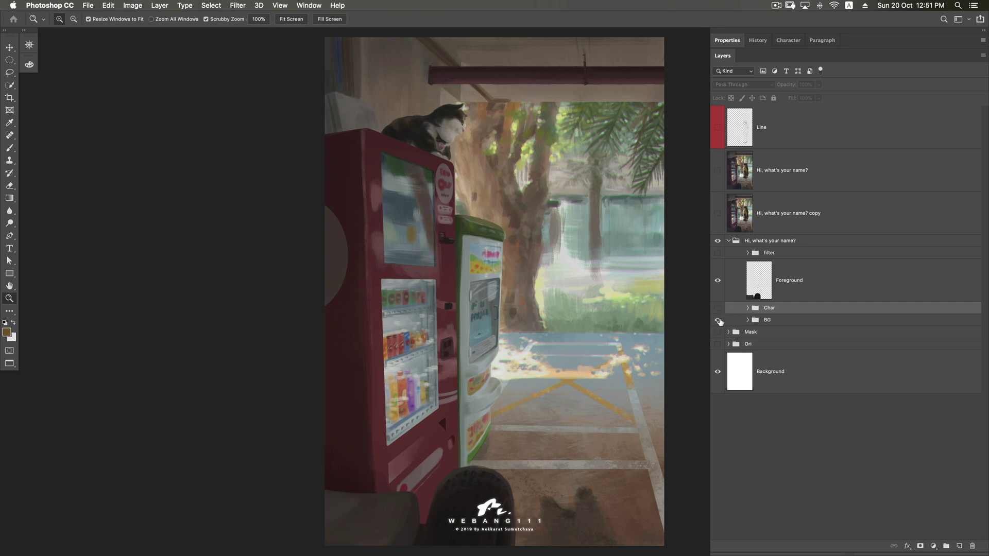
left_click(718, 320)
left_click(718, 320)
left_click(718, 308)
left_click(718, 252)
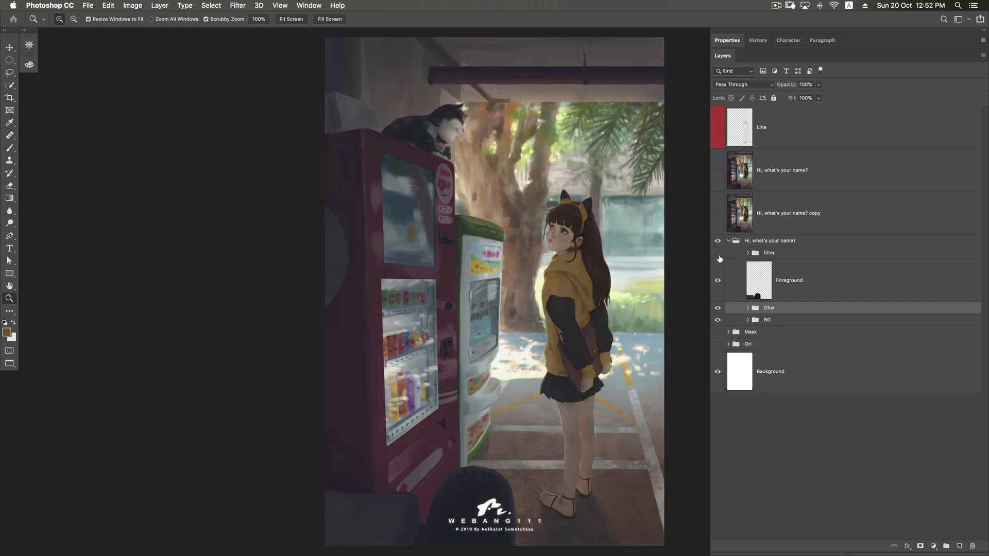
left_click(718, 254)
left_click(718, 280)
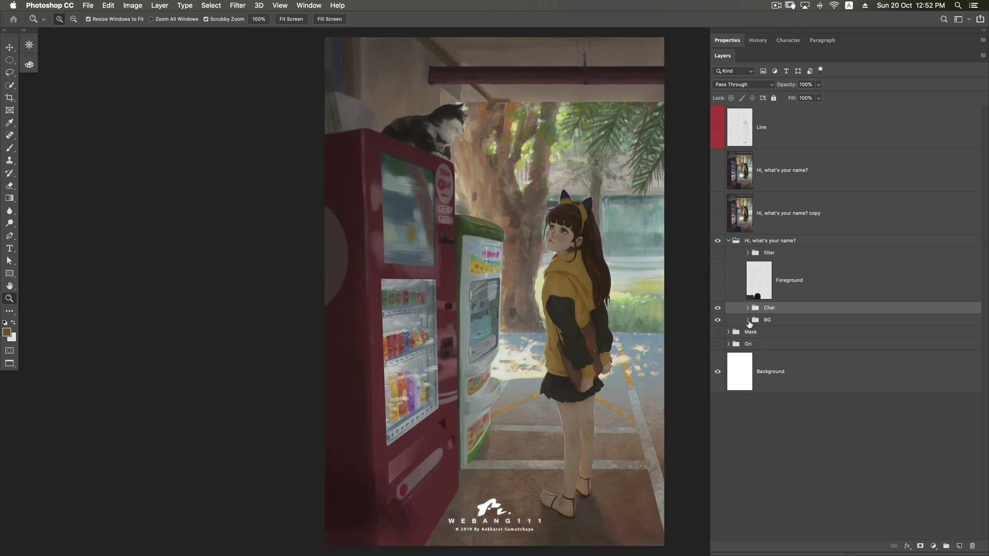
left_click(747, 320)
Expand the BG group, hide the Line BG sketch, and peek inside the Red Box group
left_click(717, 308)
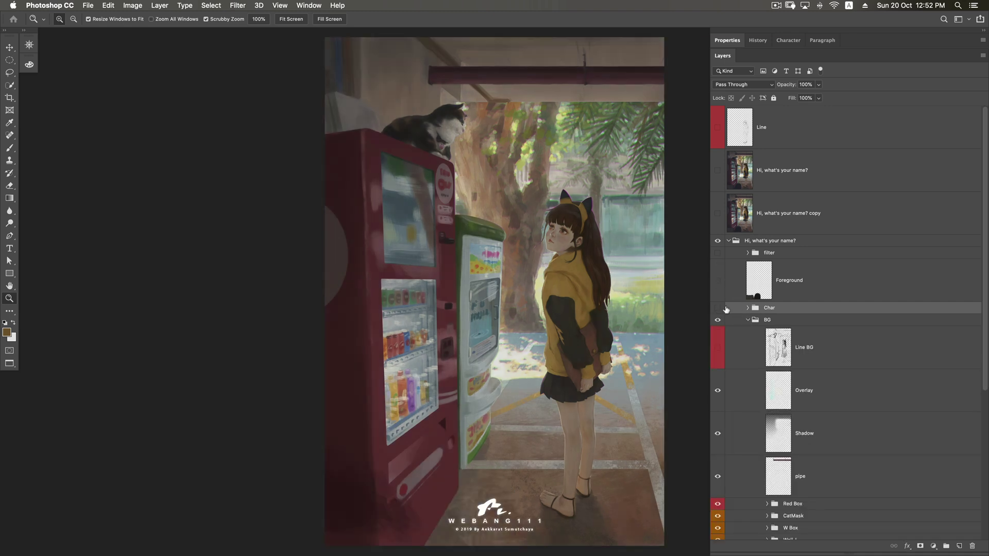
left_click_drag(984, 227, 968, 372)
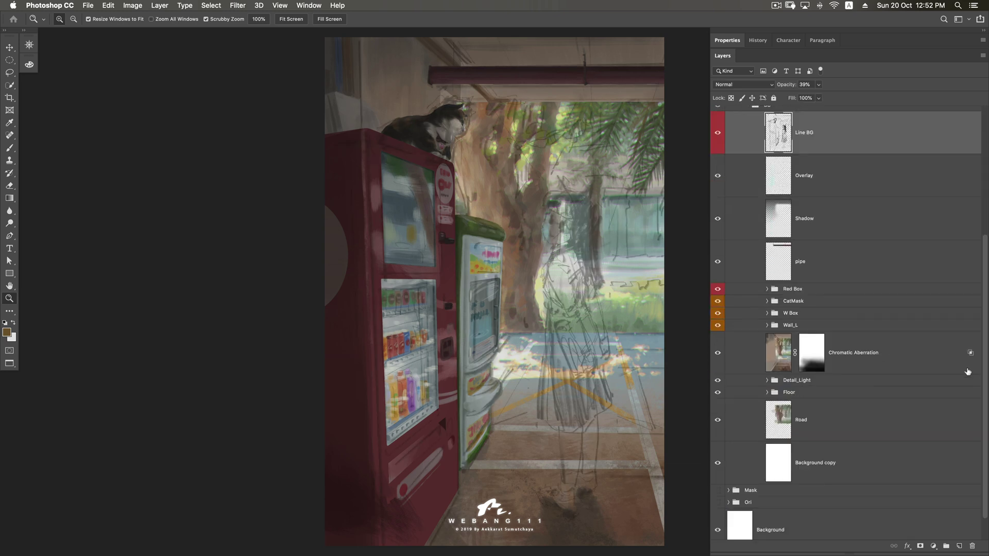
left_click(809, 292)
left_click(718, 134)
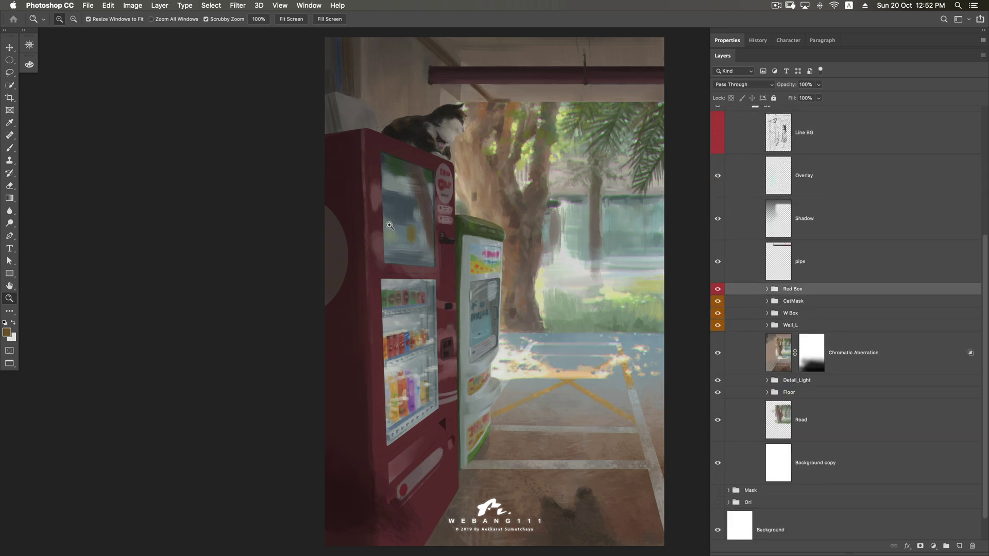
left_click(767, 289)
left_click(767, 289)
Toggle the cat, white vending machine, left wall and Detail_Light lighting to compare each
left_click(811, 306)
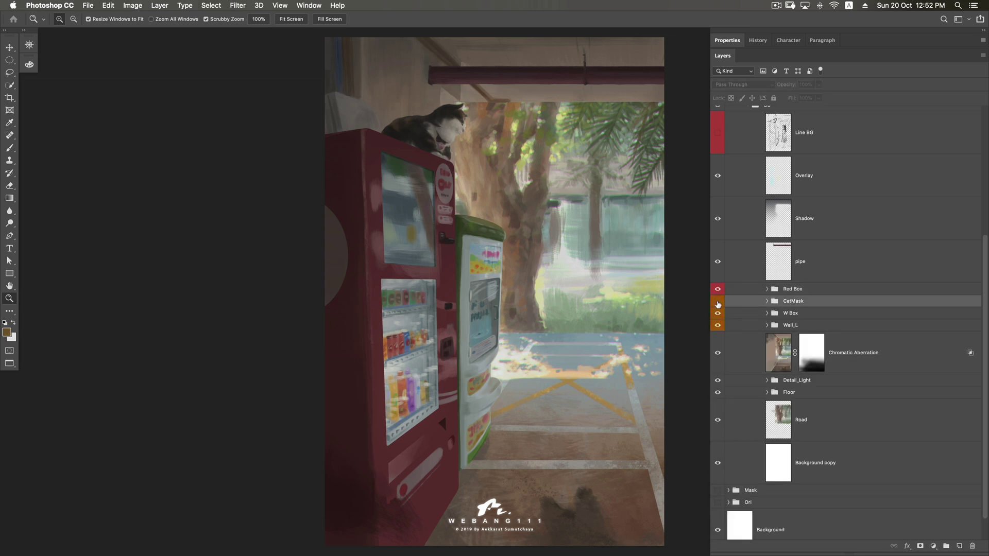
left_click(718, 305)
left_click(801, 313)
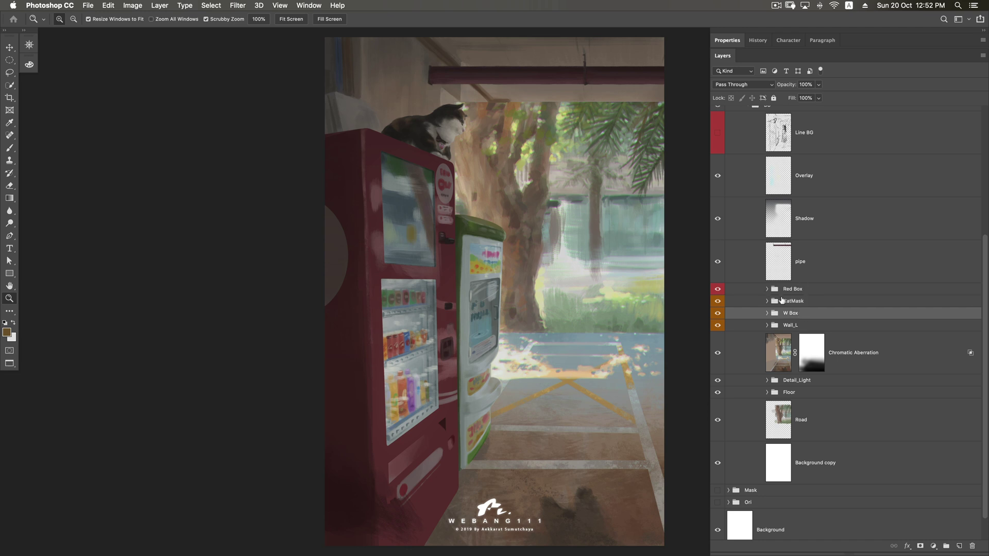
left_click(718, 314)
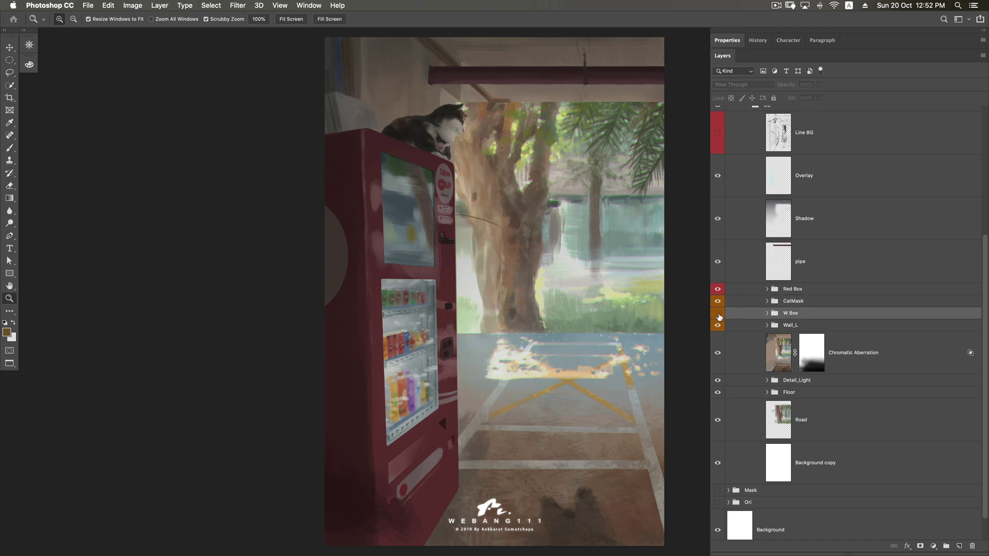
left_click(718, 314)
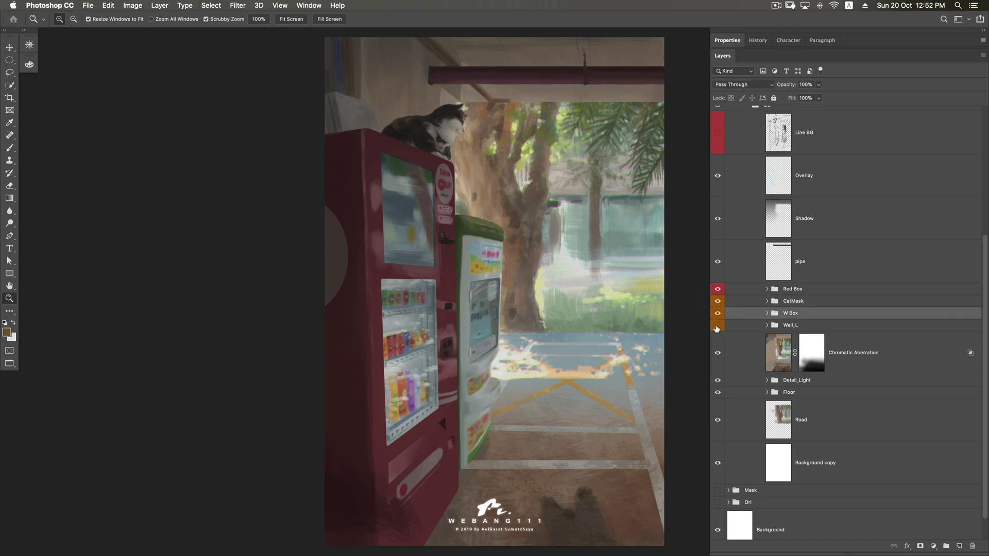
left_click(716, 326)
left_click(717, 327)
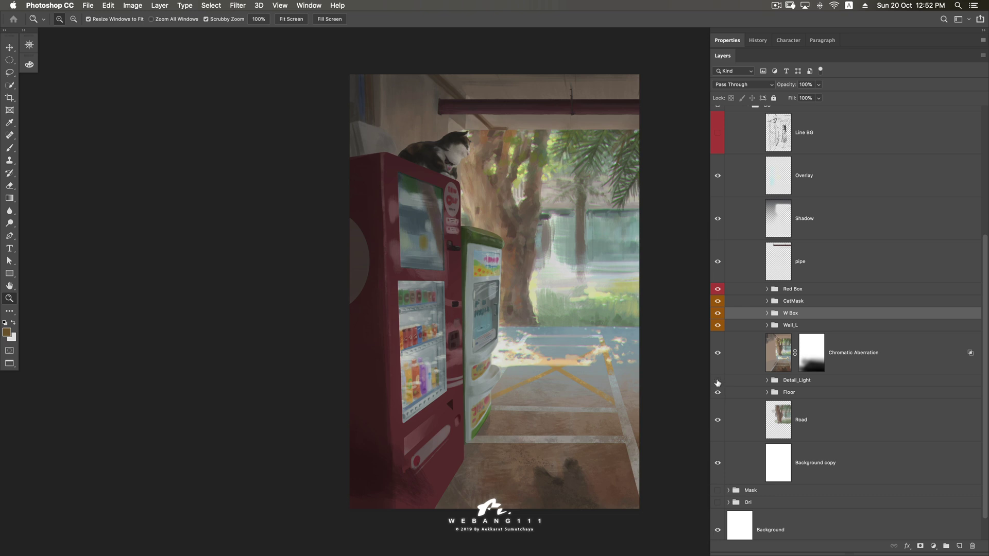
left_click(717, 380)
left_click(816, 381)
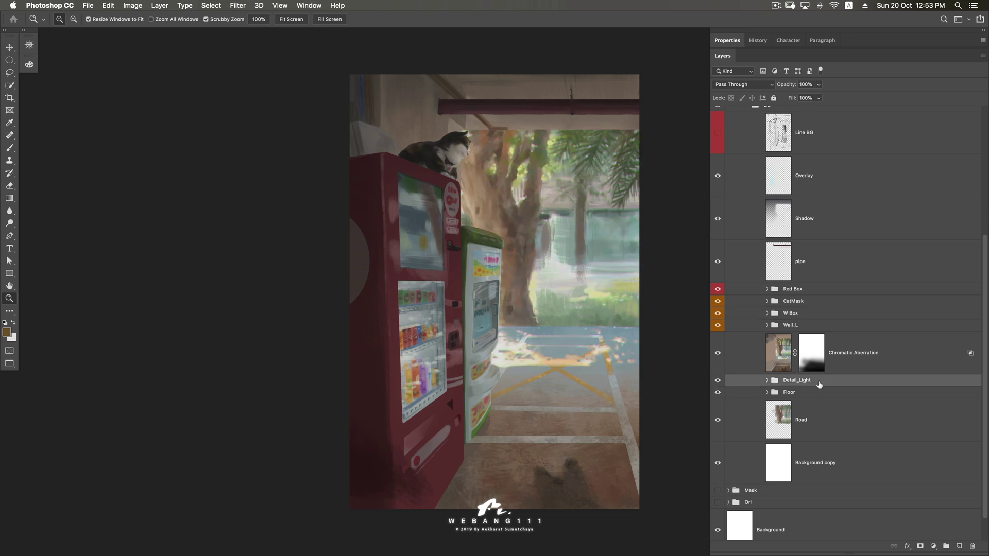
Expand the Floor group and hide its detail layers, Layer 65 and line drawing
left_click(790, 391)
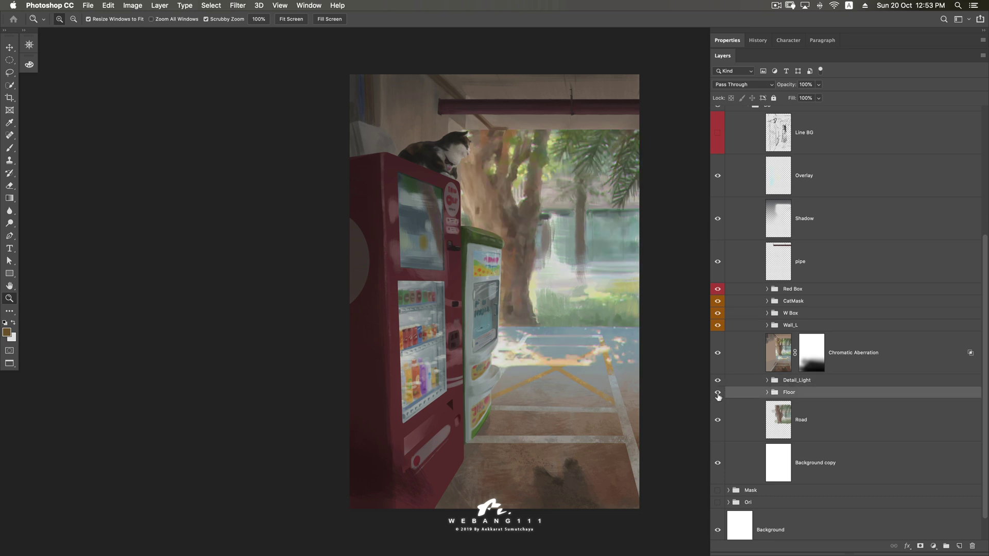
left_click(718, 393)
left_click(718, 394)
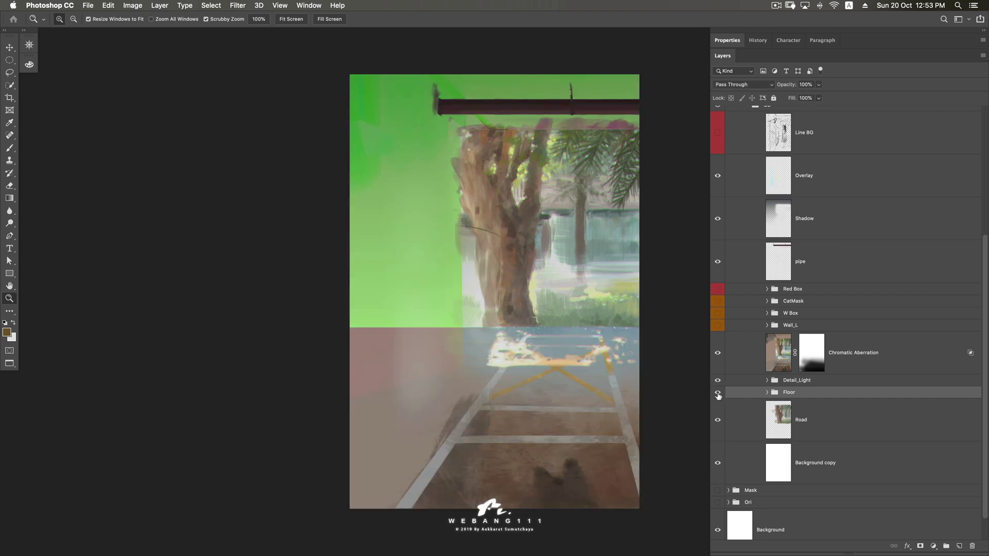
left_click(766, 392)
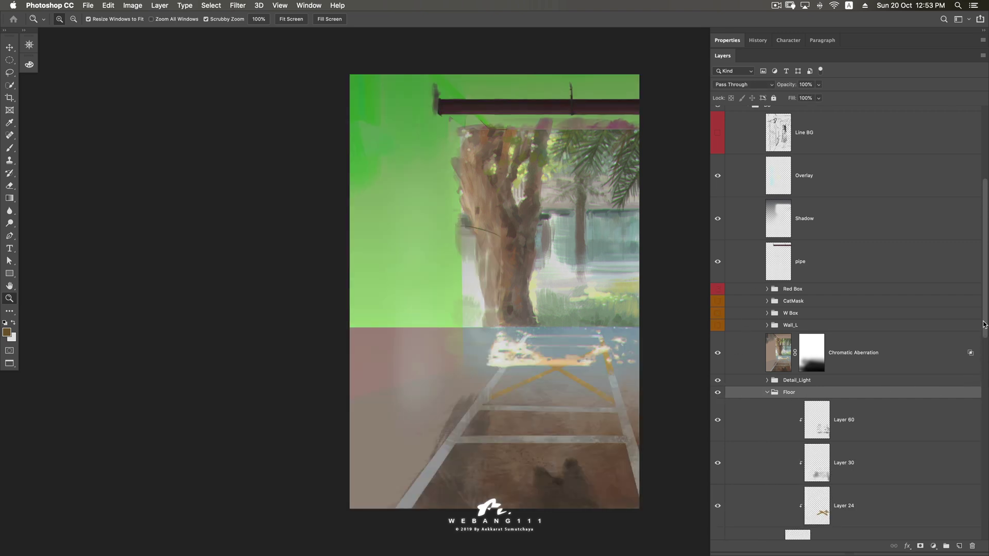
scroll(983, 324, "down", 5)
left_click(876, 369)
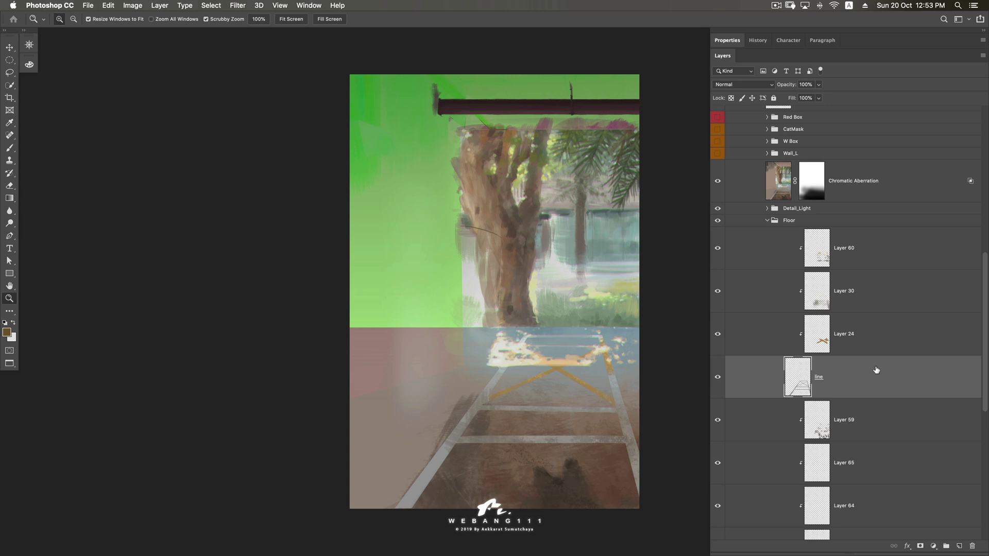
scroll(876, 370, "down", 10)
left_click(730, 390)
left_click_drag(718, 334, 719, 142)
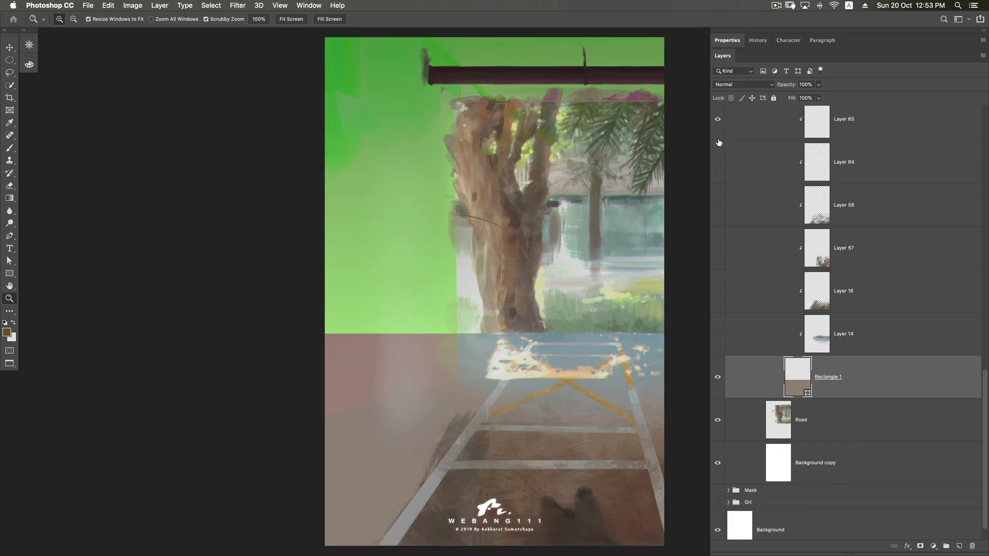
left_click(717, 119)
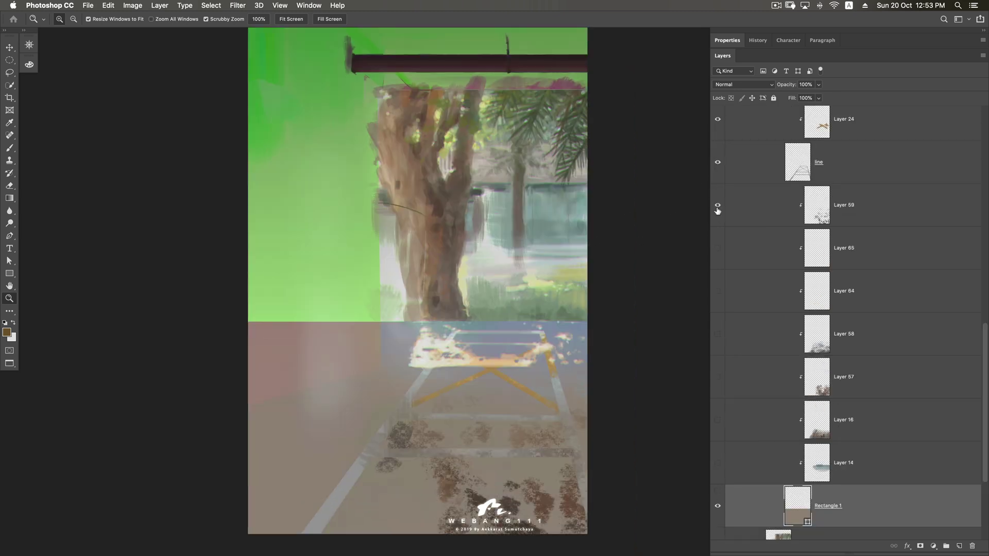
left_click(717, 163)
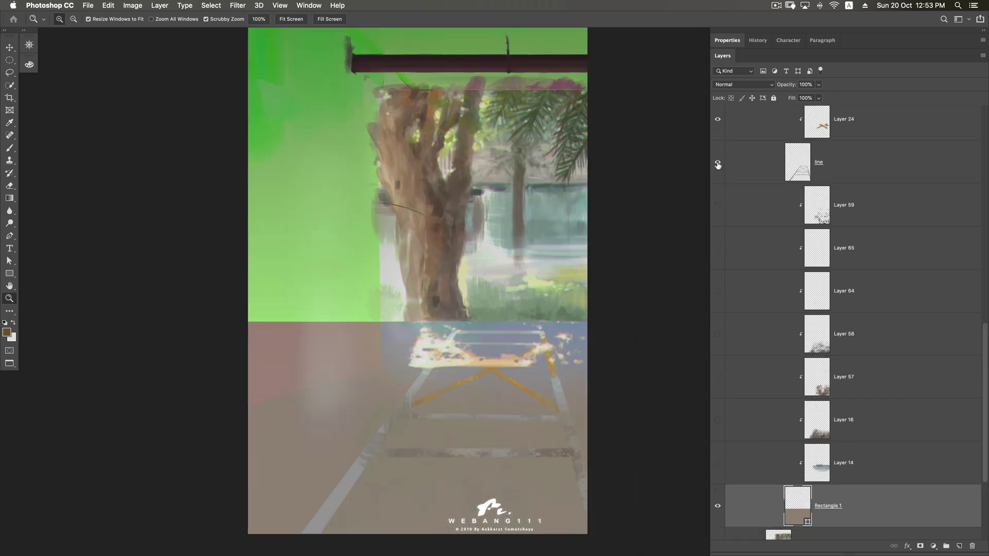
left_click_drag(984, 327, 980, 268)
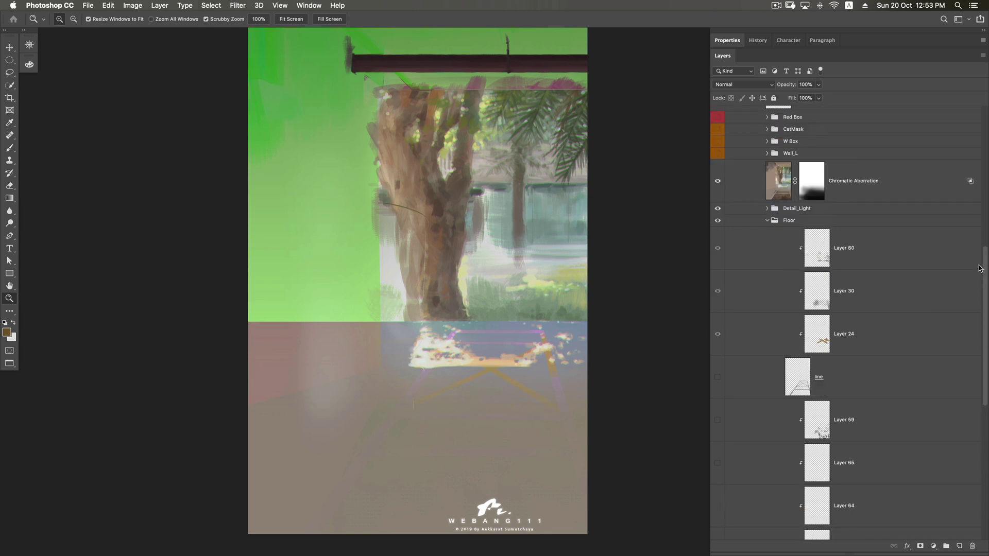
Hide the Chromatic Aberration layer and compare the Road tree painting on and off
left_click(717, 180)
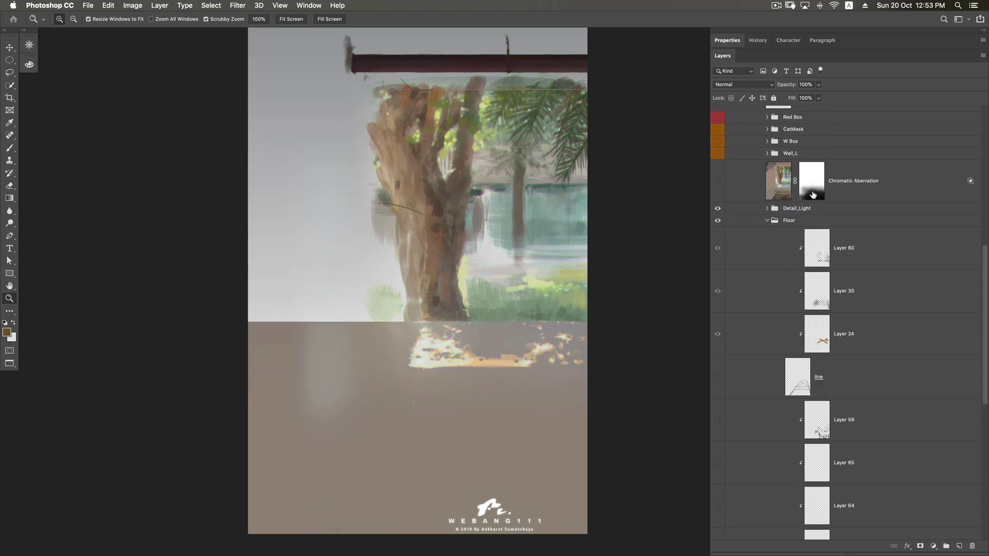
scroll(719, 464, "down", 10)
left_click(718, 466)
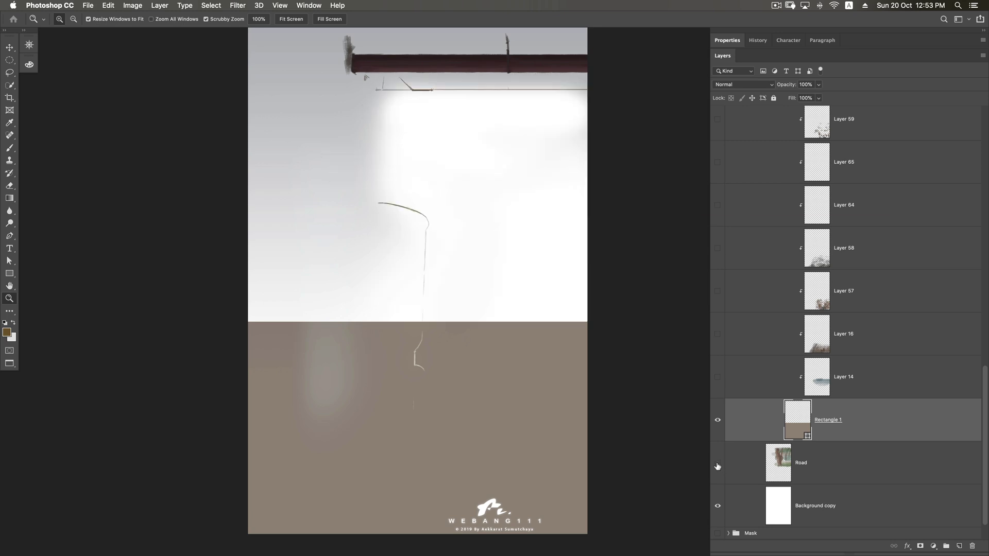
left_click(716, 465)
left_click(849, 463)
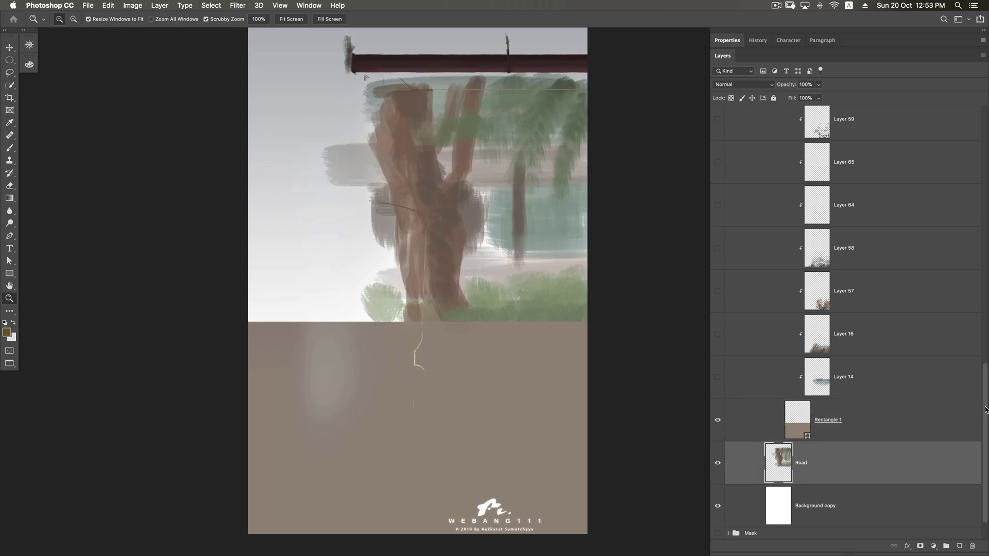
scroll(985, 410, "down", 2)
Show the floor reflection, Layers 16, 57, 58, 64 and floor markings, then collapse Floor
left_click(717, 335)
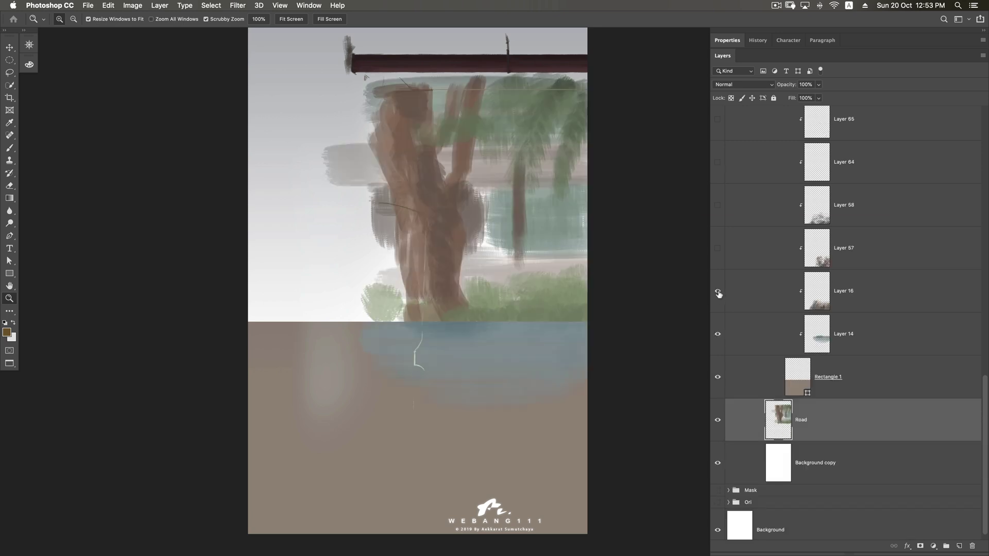
left_click(717, 292)
left_click(717, 248)
left_click(717, 205)
left_click(717, 162)
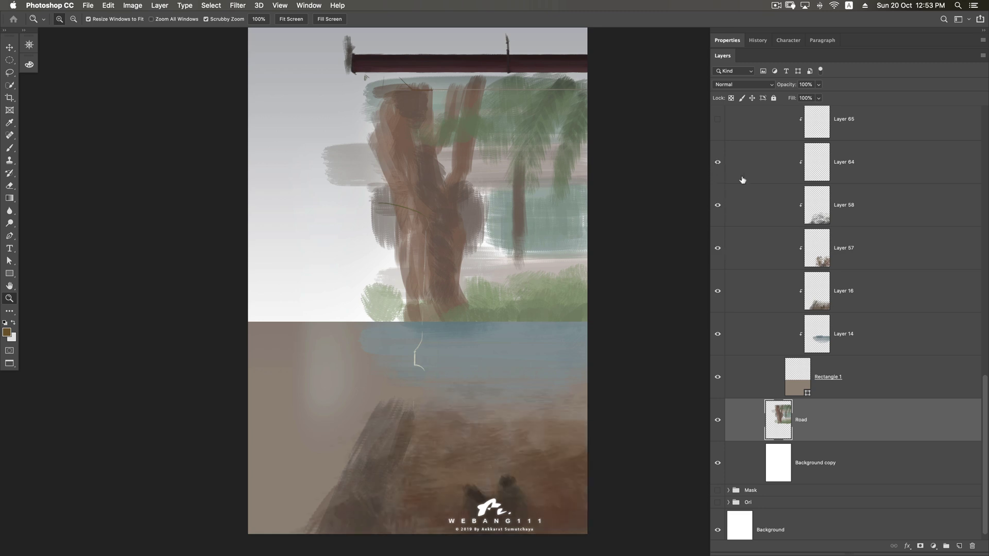
scroll(985, 380, "up", 5)
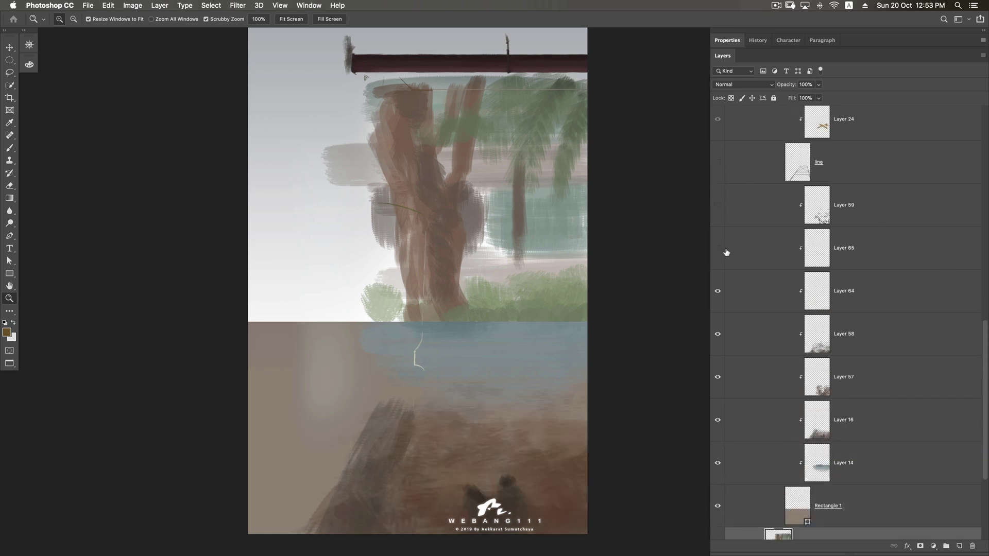
left_click(819, 205)
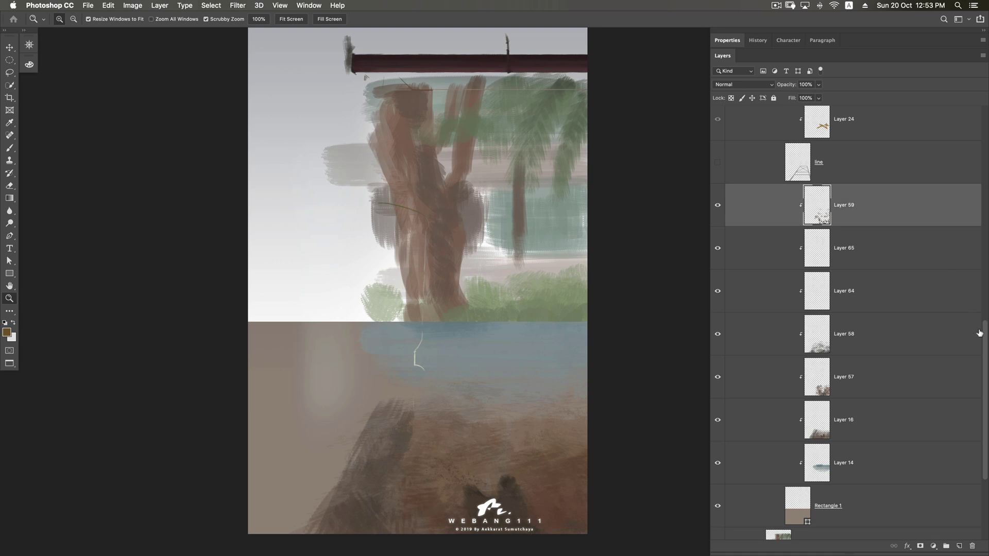
left_click_drag(985, 341, 978, 293)
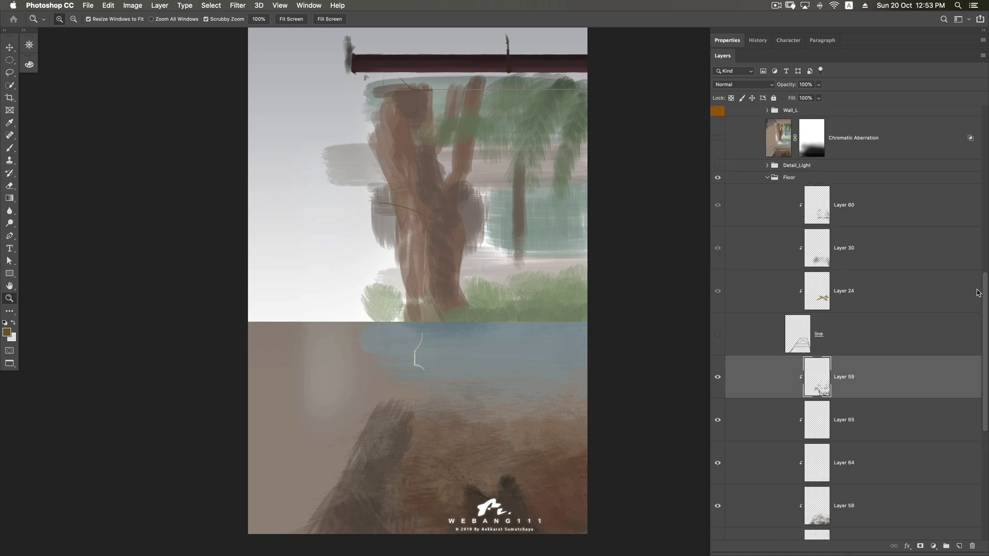
left_click(718, 334)
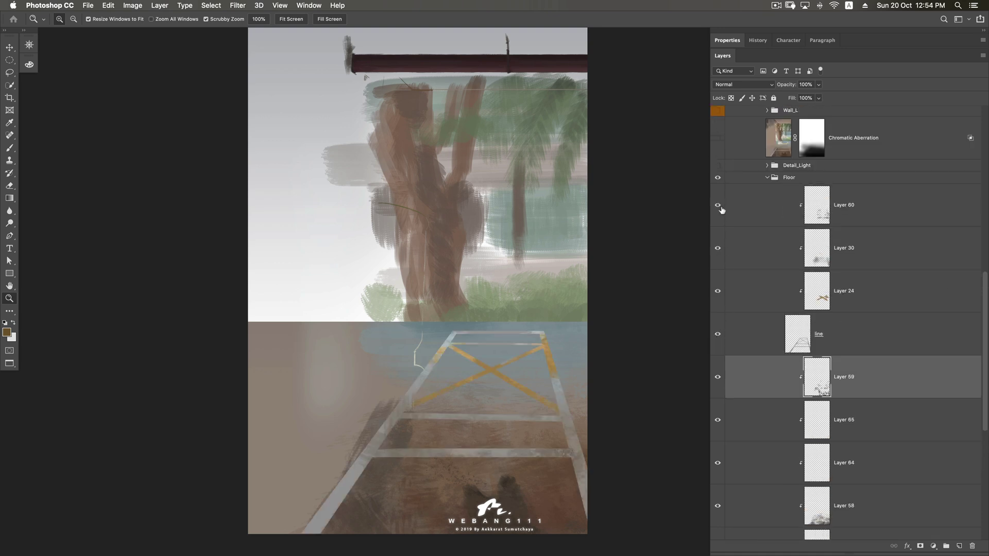
mouse_move(717, 205)
left_mouse_down()
mouse_move(717, 290)
mouse_move(717, 205)
left_mouse_up()
left_click(728, 374)
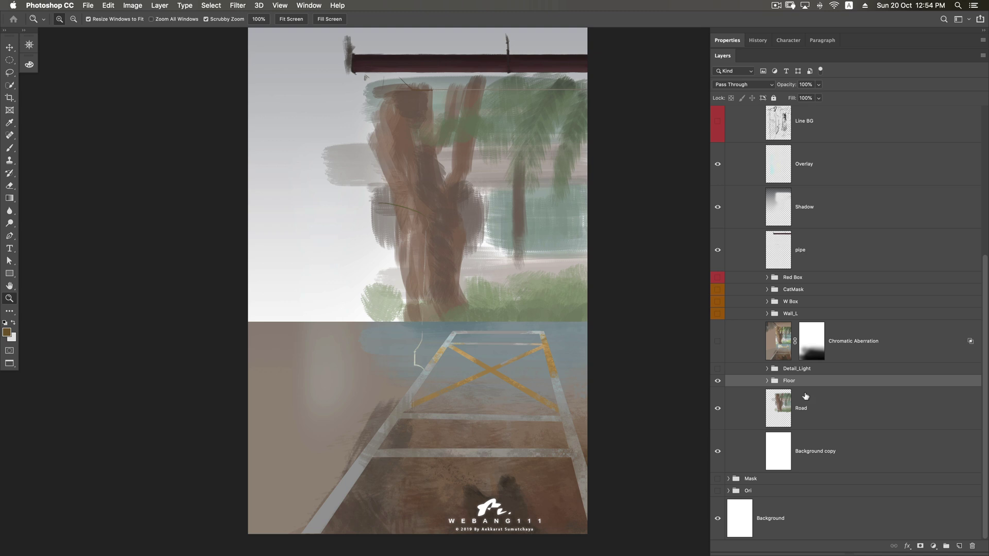
Turn on and expand Detail_Light, then hide its Overlay and shine layers
left_click(718, 408)
left_click(717, 371)
left_click(766, 369)
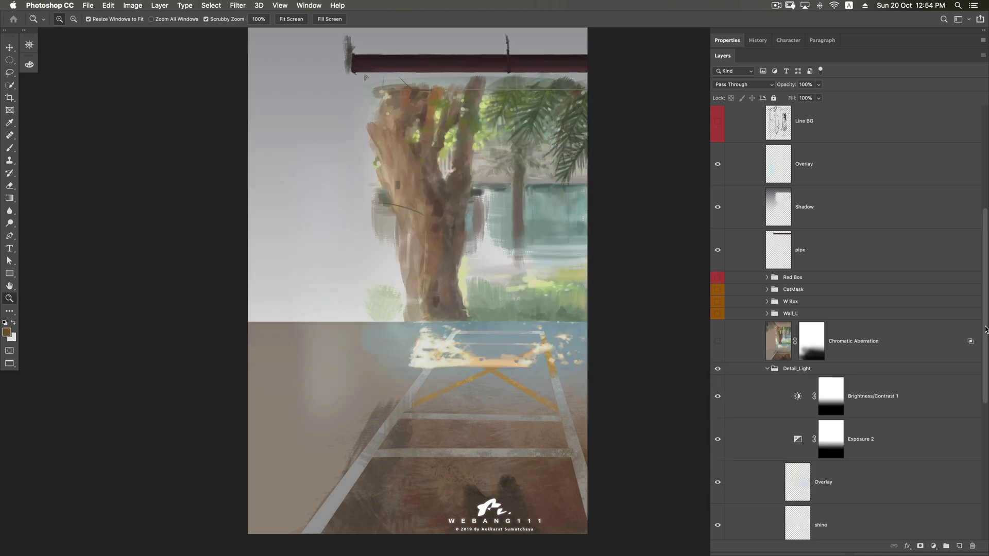
scroll(972, 345, "down", 3)
left_click_drag(717, 321, 717, 364)
scroll(867, 376, "down", 5)
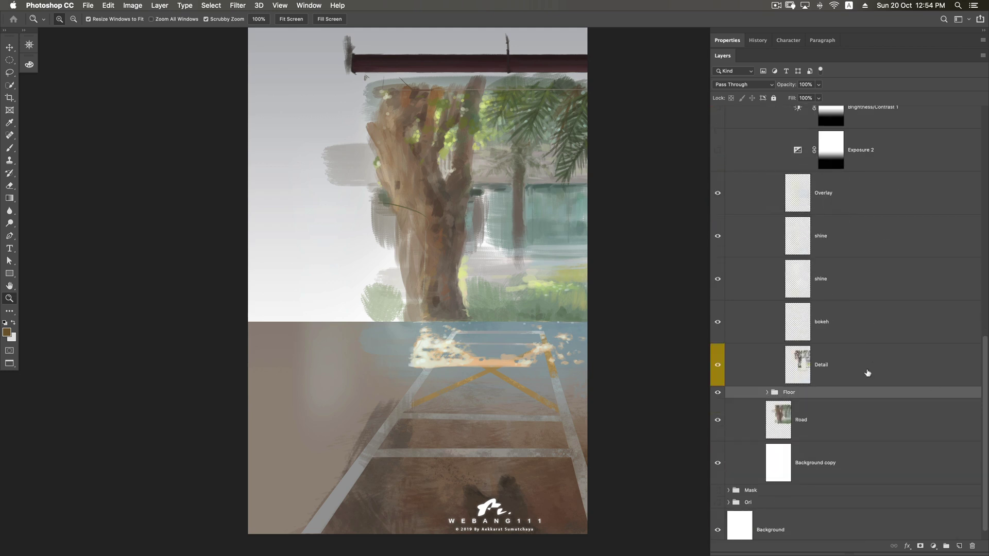
left_click(766, 364)
left_click_drag(717, 192, 717, 279)
left_click(840, 319)
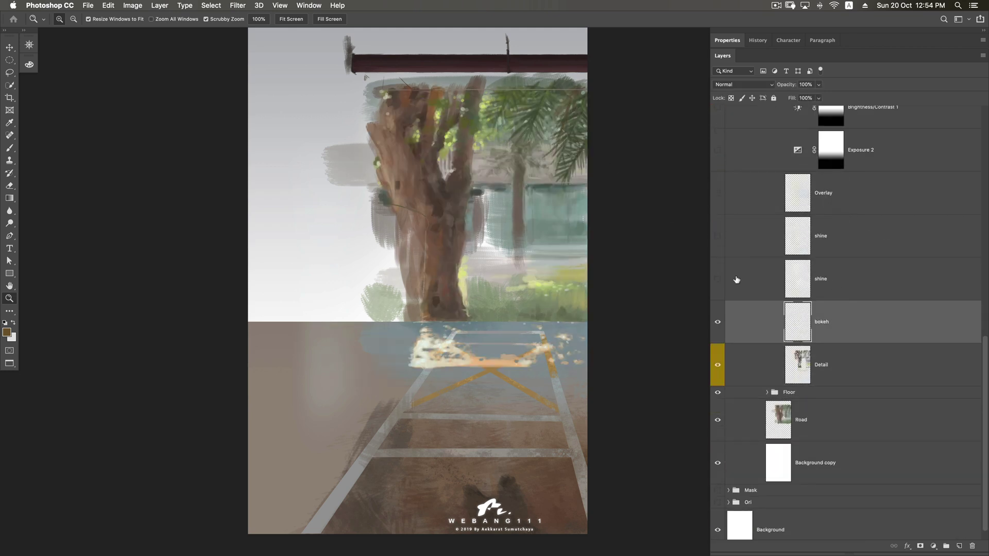
Compare the lower shine and Overlay layers on and off, leaving both visible
left_click(717, 279)
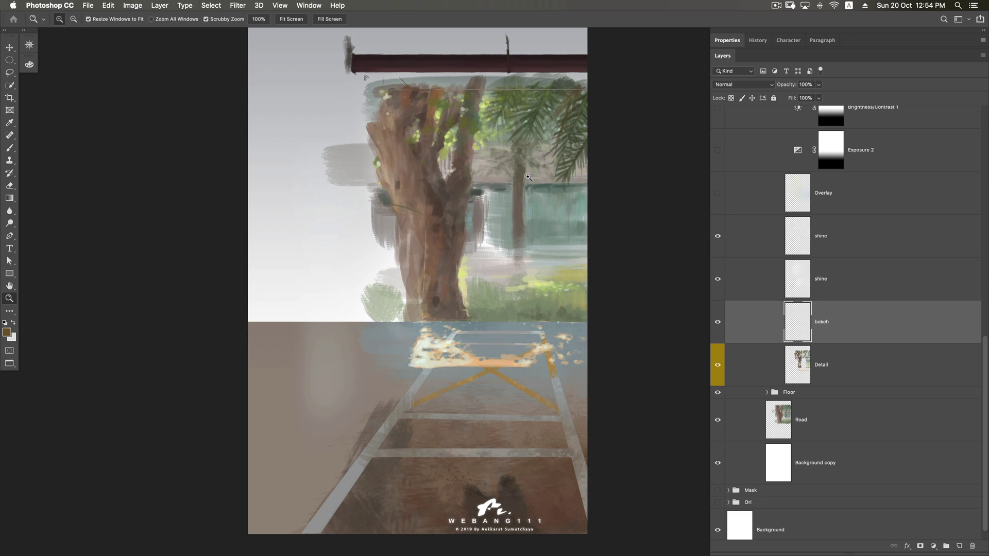
left_click(719, 278)
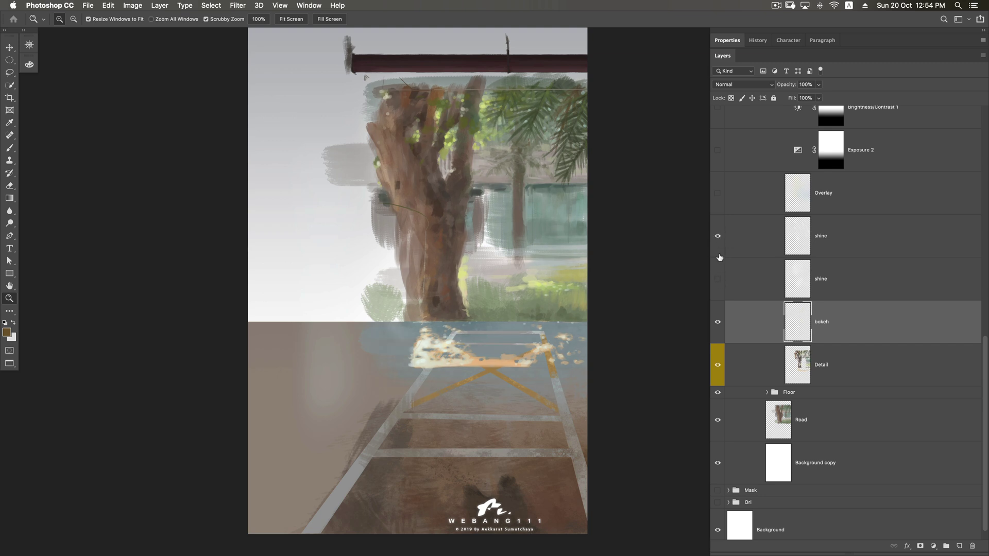
left_click(717, 278)
left_click(718, 195)
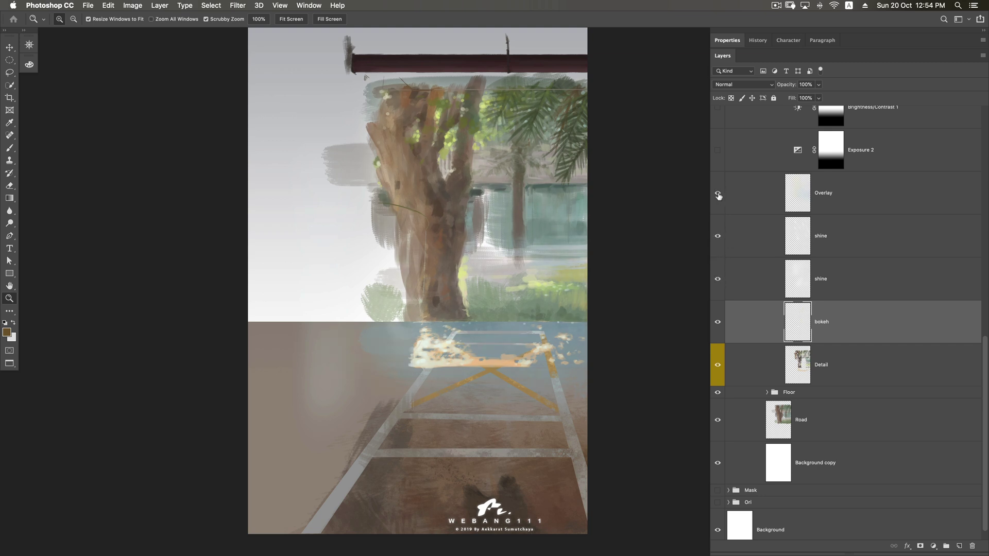
left_click(840, 193)
scroll(850, 309, "up", 3)
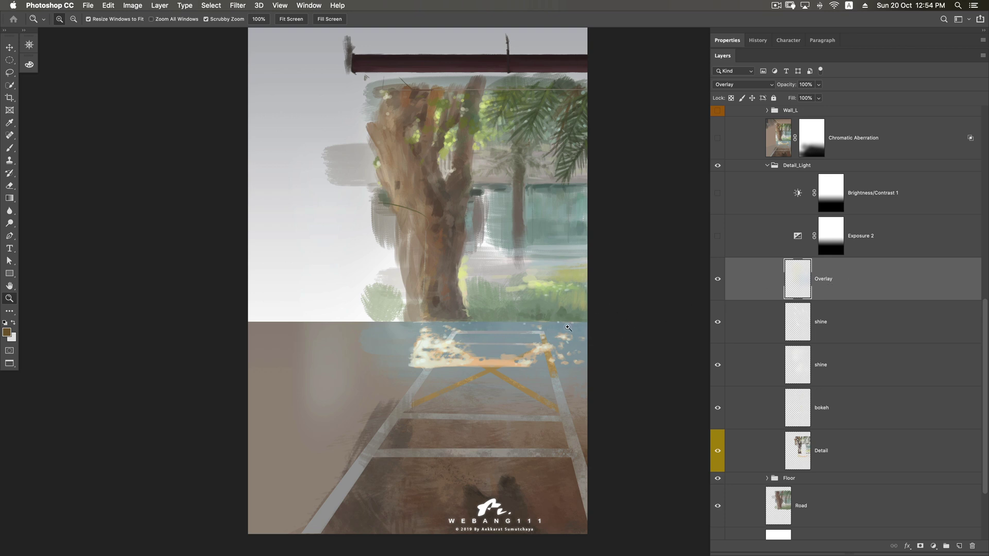
left_click(717, 279)
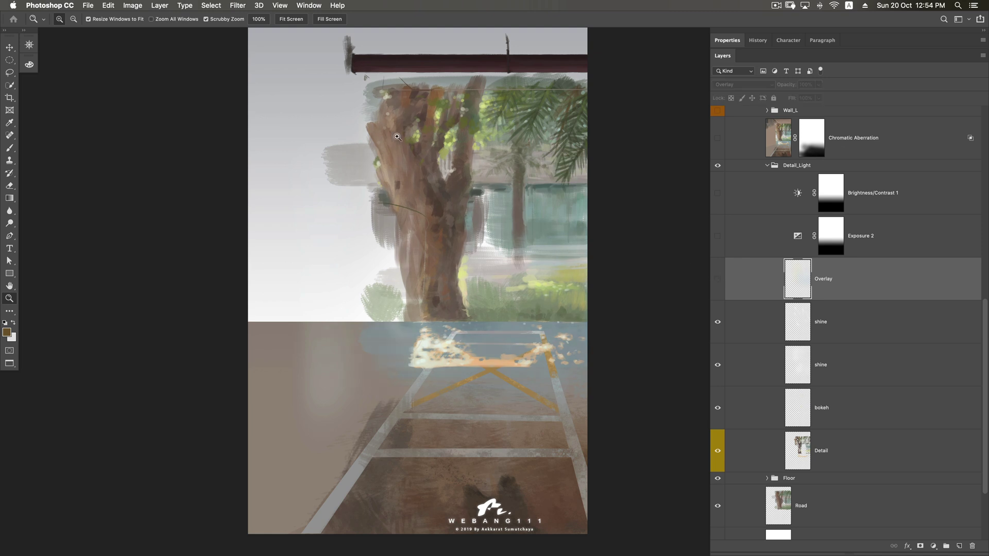
left_click(718, 280)
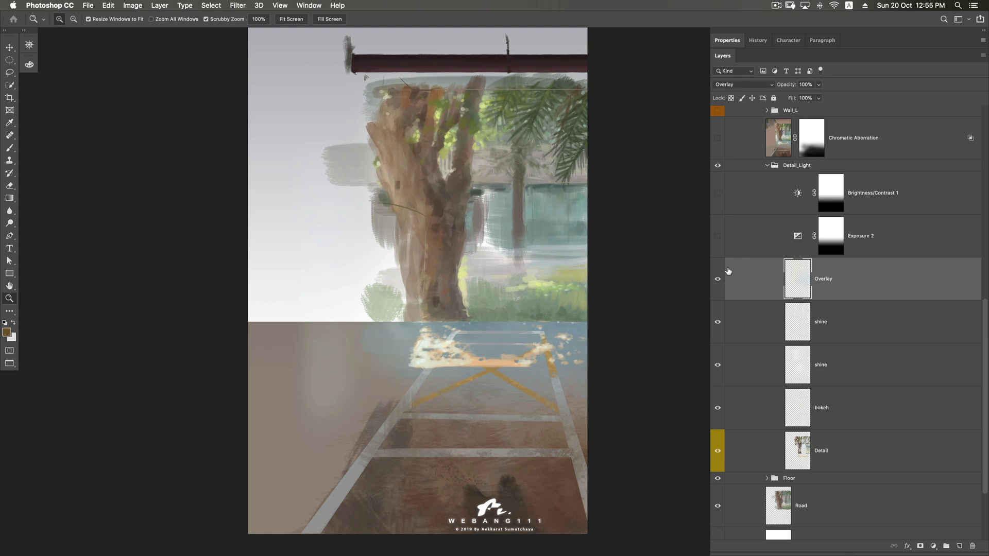
Turn Exposure 2 and Brightness/Contrast 1 back on, toggling each to compare
left_click(717, 236)
left_click(717, 193)
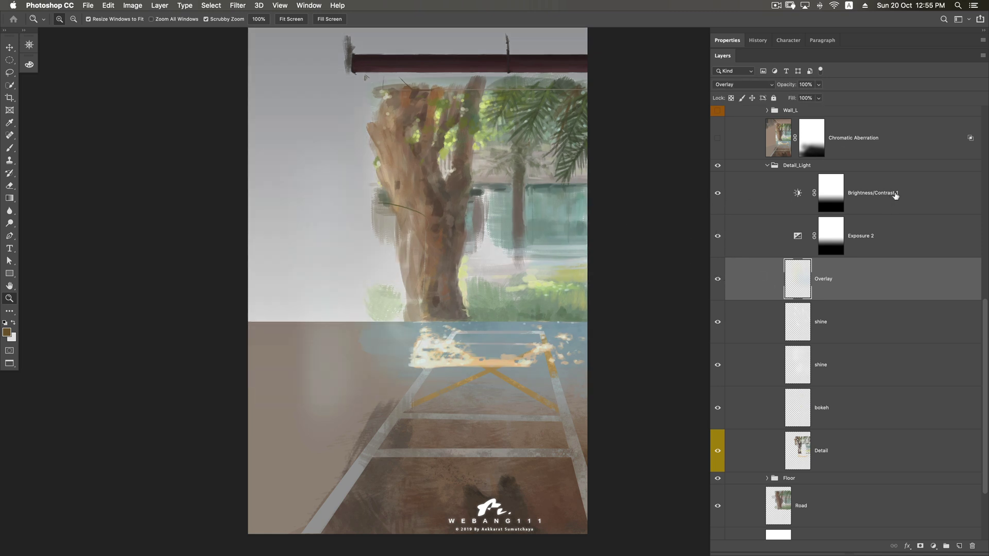
left_click(893, 197)
left_click(895, 243)
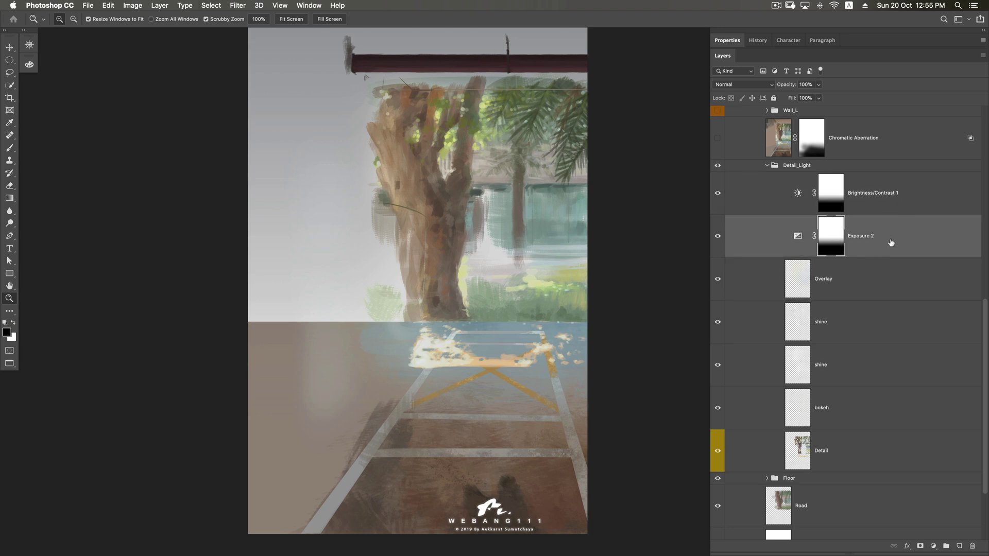
left_click(717, 238)
left_click(717, 238)
left_click(861, 203)
left_click(717, 193)
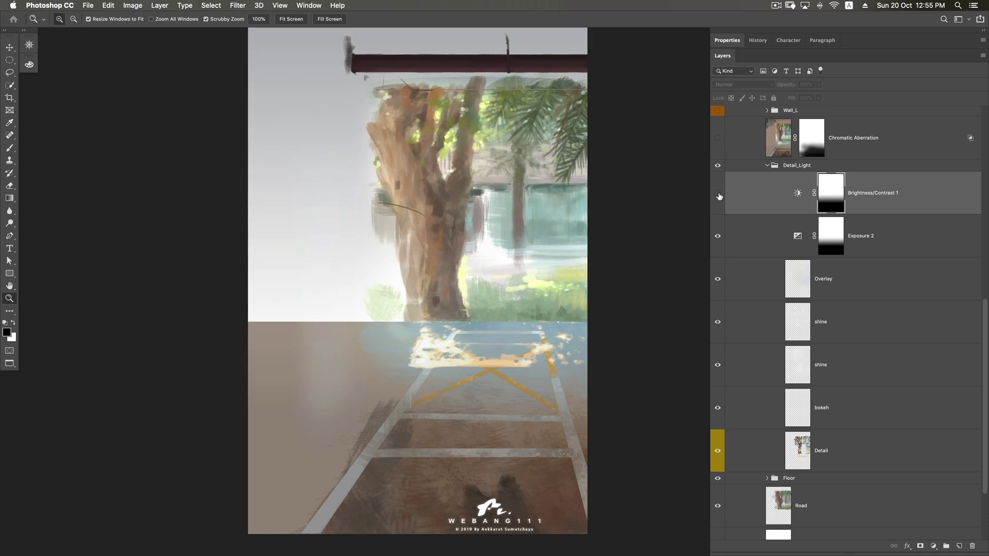
left_click(717, 193)
scroll(985, 293, "up", 5)
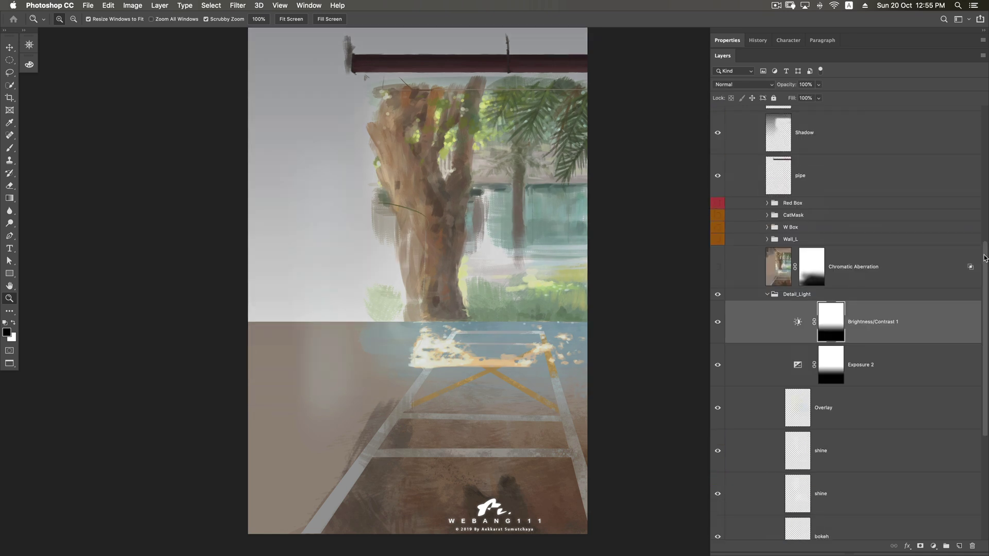
Turn on Chromatic Aberration, zoom in to inspect the tree, then show and expand Wall_L
left_click(766, 296)
left_click(717, 341)
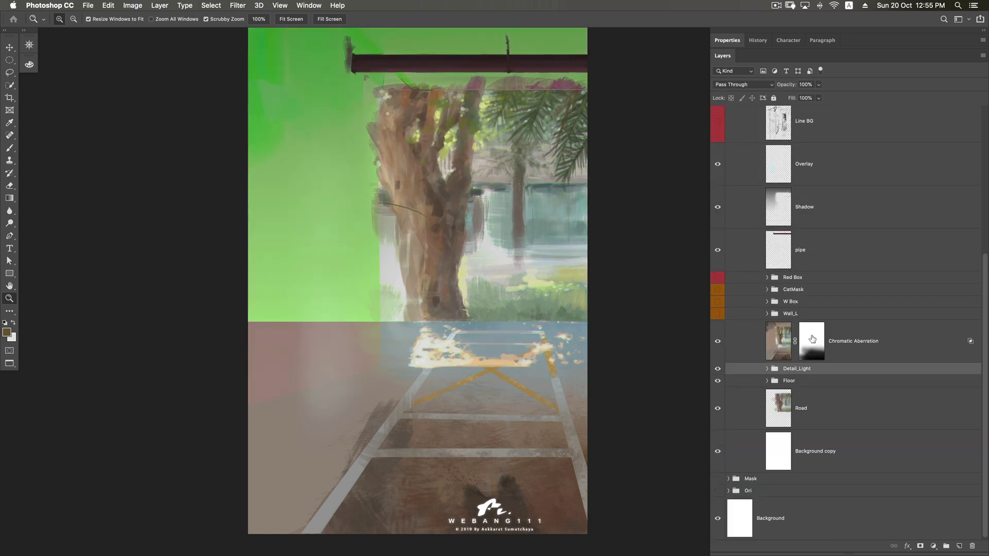
left_click(780, 342)
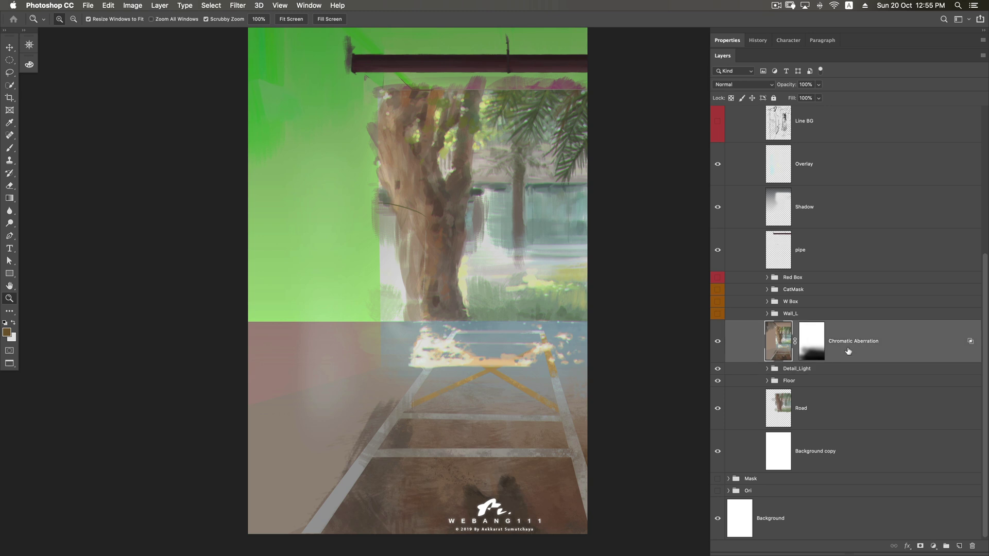
left_click(718, 343)
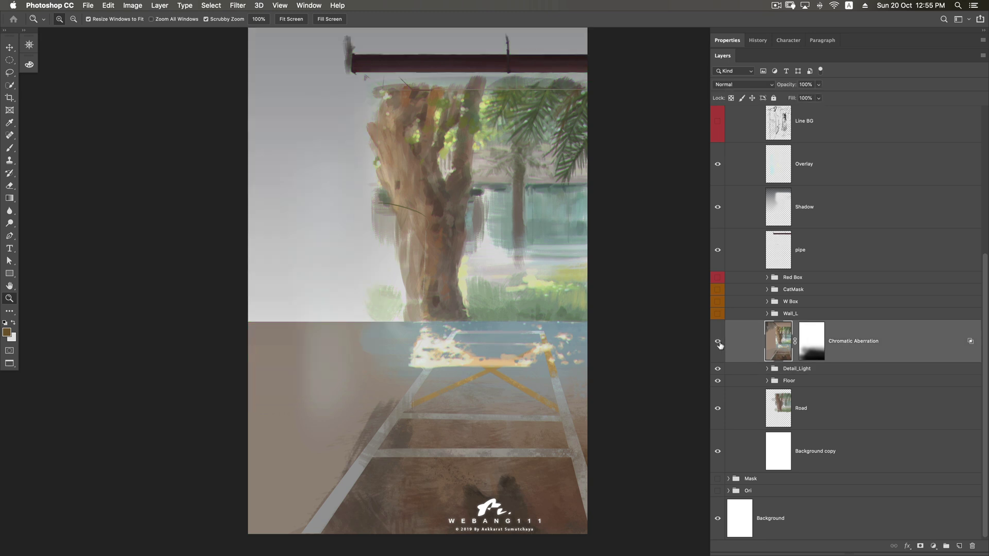
left_click_drag(508, 149, 707, 256)
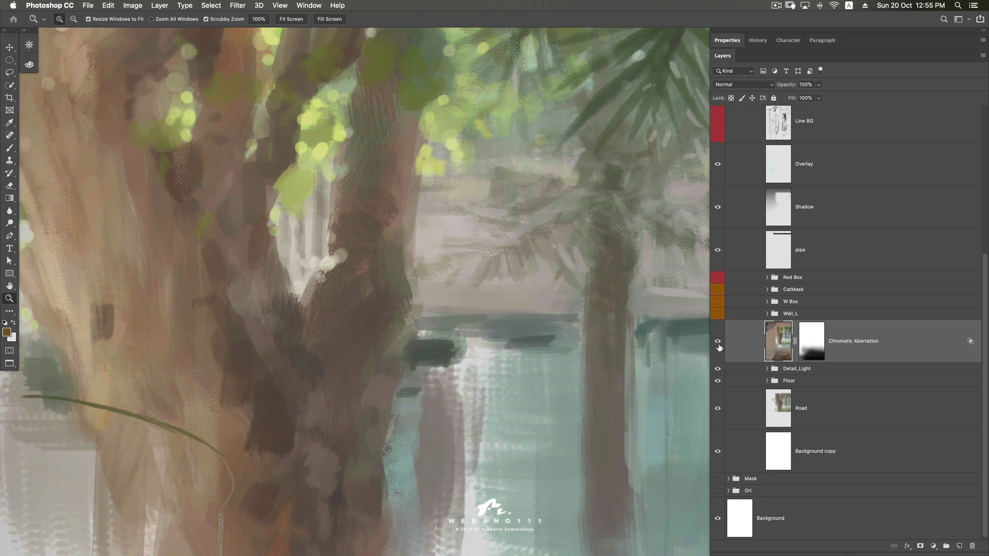
key("super+minus")
key("super+minus")
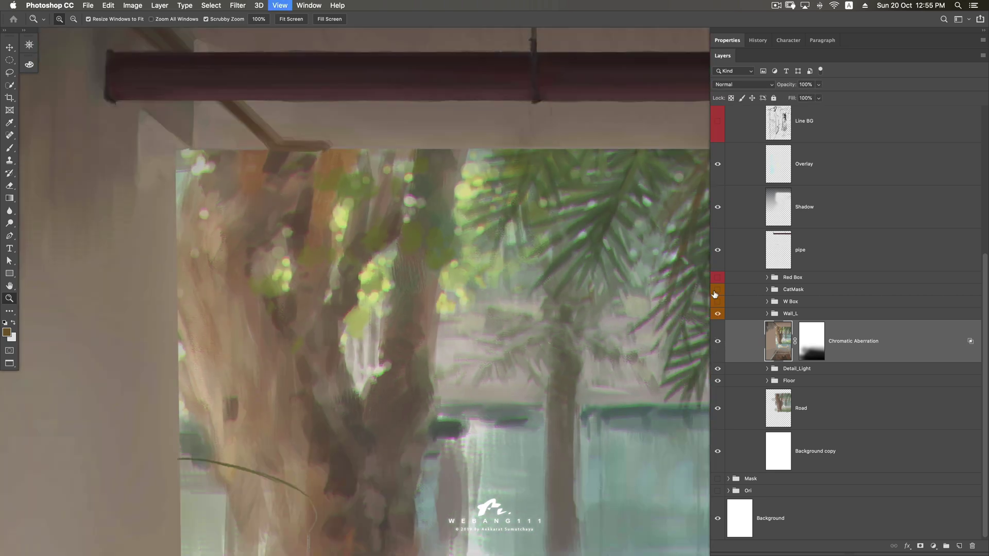
key("super+minus")
left_click(717, 314)
left_click(793, 315)
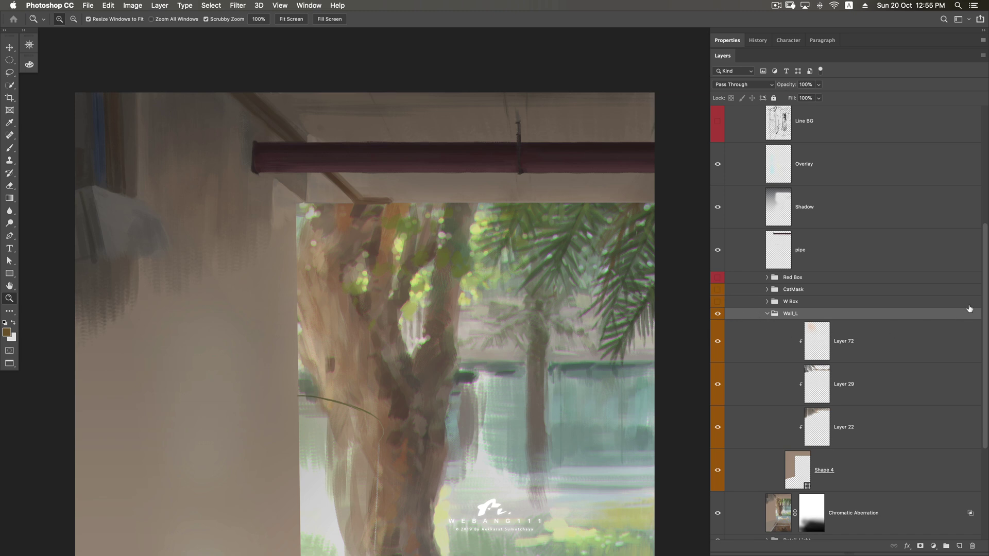
Test-move a corner anchor of the Shape 4 wall shape, then undo it
left_click(802, 482)
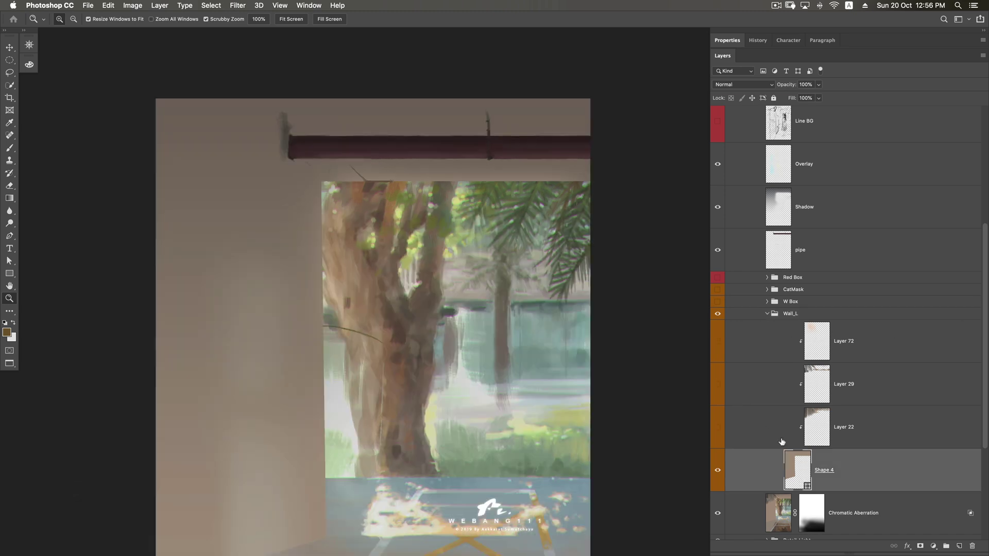
key("a")
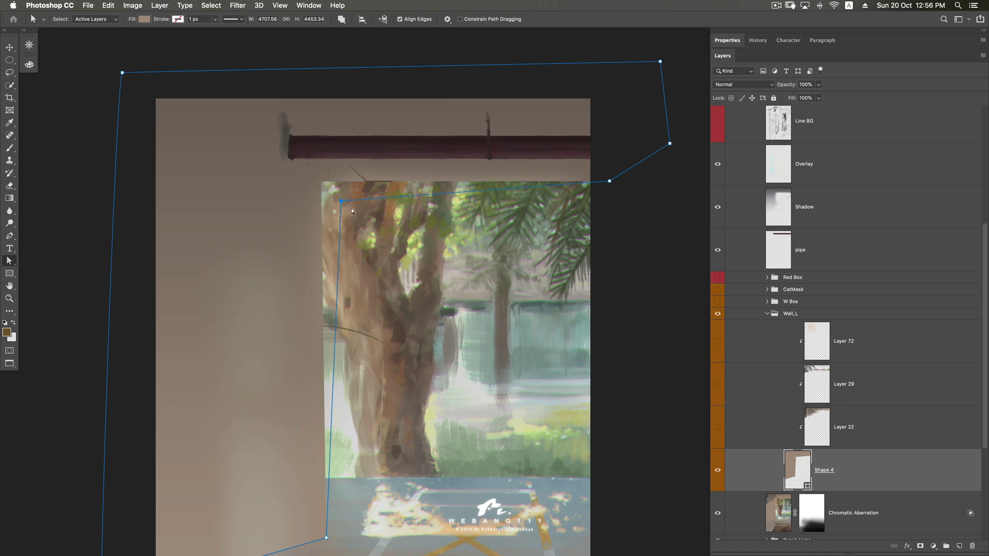
left_click_drag(323, 182, 348, 204)
key("cmd+z")
scroll(468, 288, "down", 3)
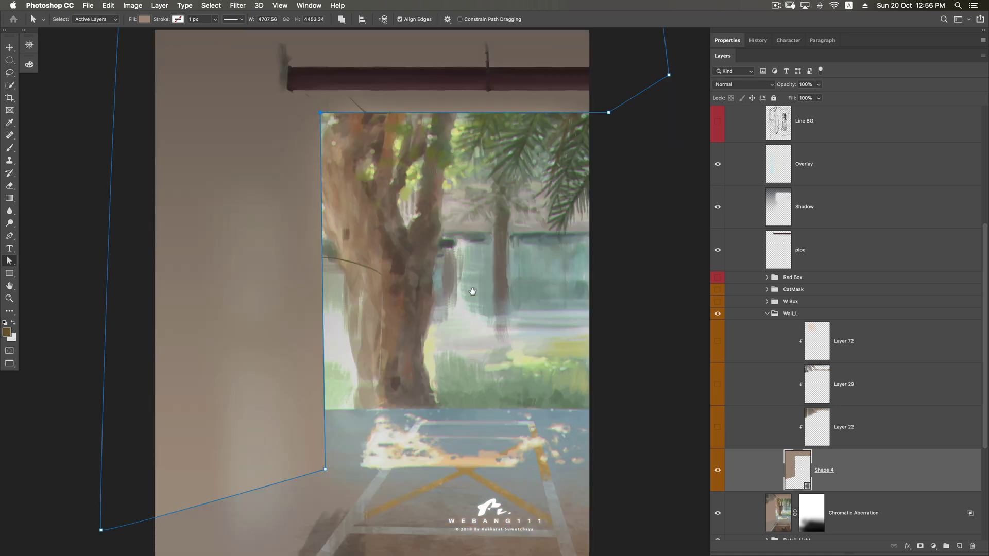
Show Layers 22, 29 and 72 on the left wall and collapse Wall_L
left_click(718, 428)
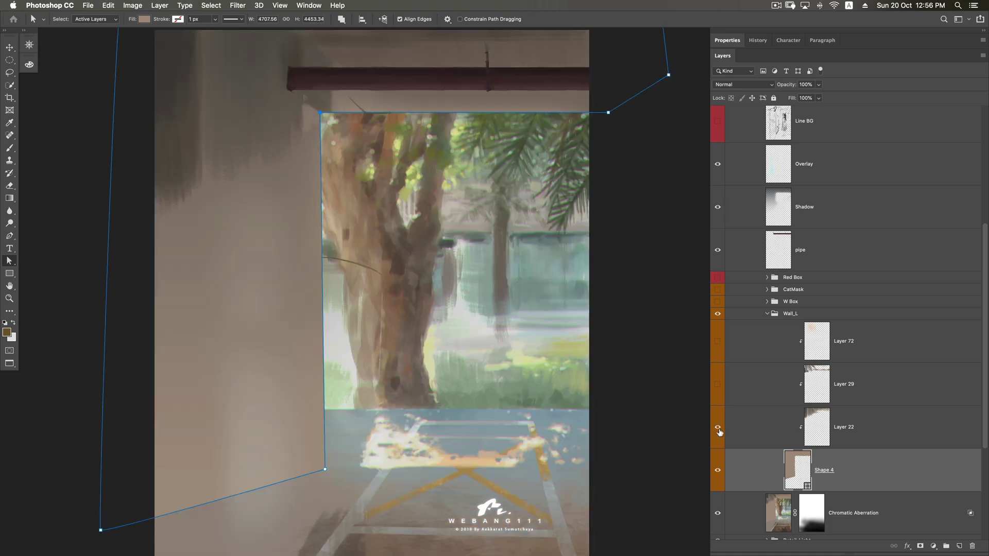
left_click(876, 427)
left_click(717, 386)
left_click(717, 341)
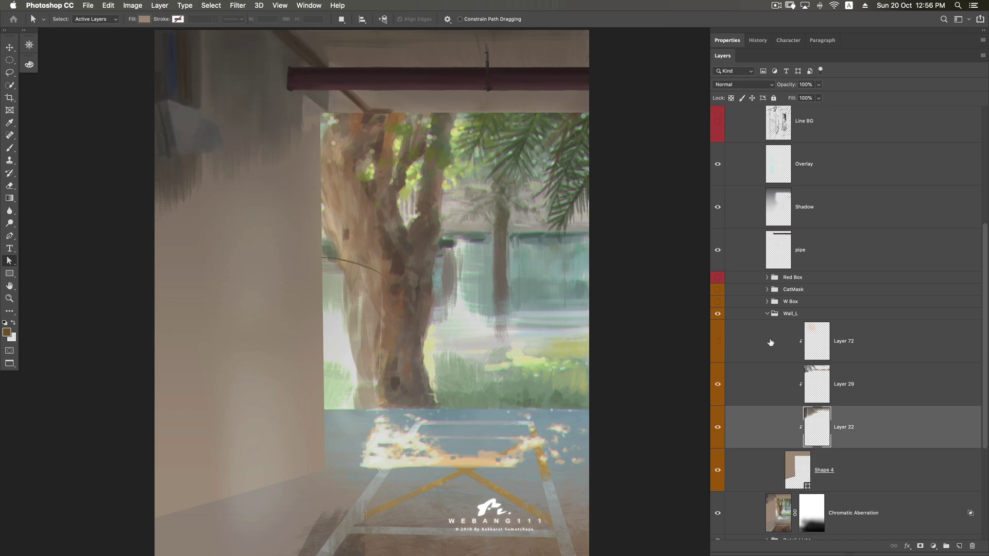
left_click(871, 473)
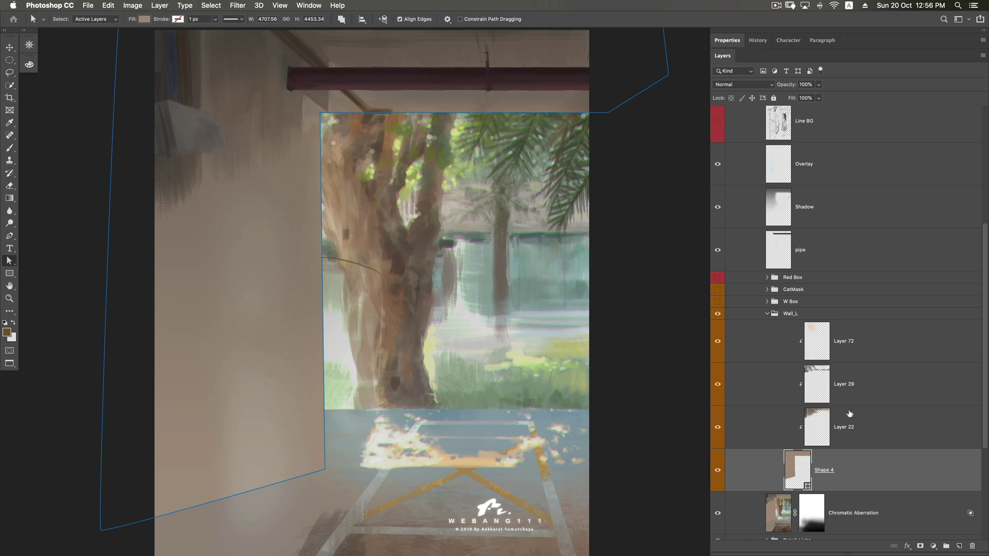
left_click(767, 313)
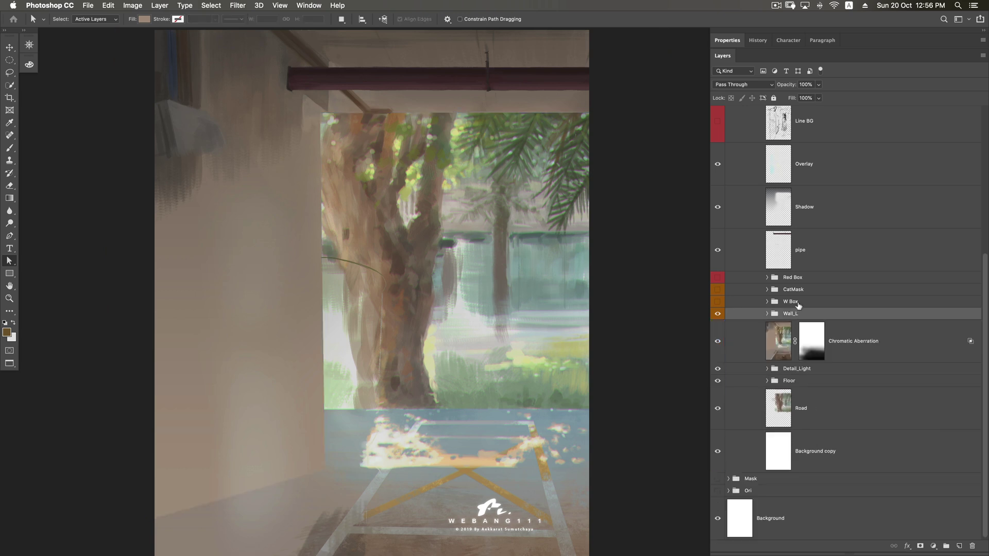
Expand the W Box group and show the Shape 3 machine body's anchor points
left_click(728, 305)
left_click(767, 301)
left_click_drag(984, 307, 980, 319)
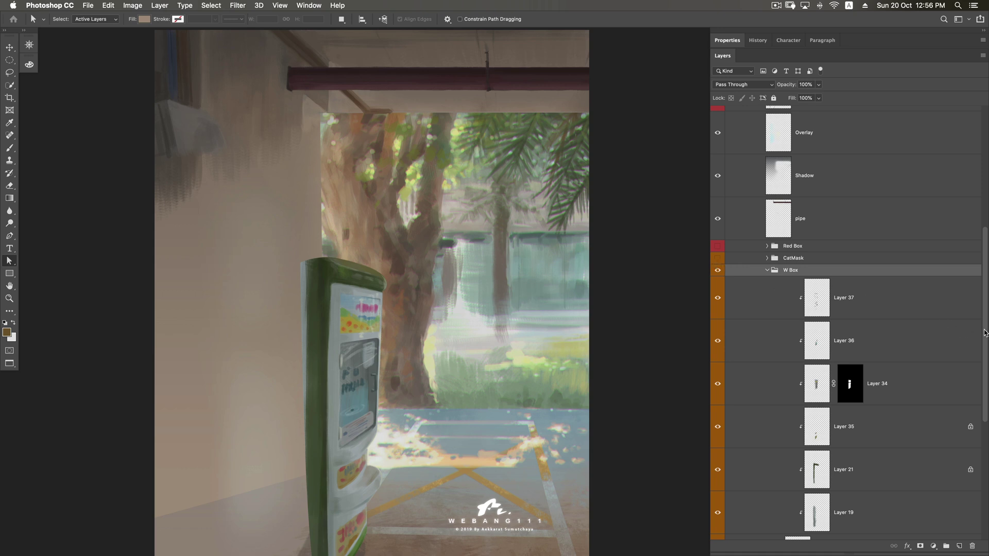
scroll(984, 333, "down", 2)
scroll(984, 334, "down", 2)
left_click_drag(717, 212, 724, 430)
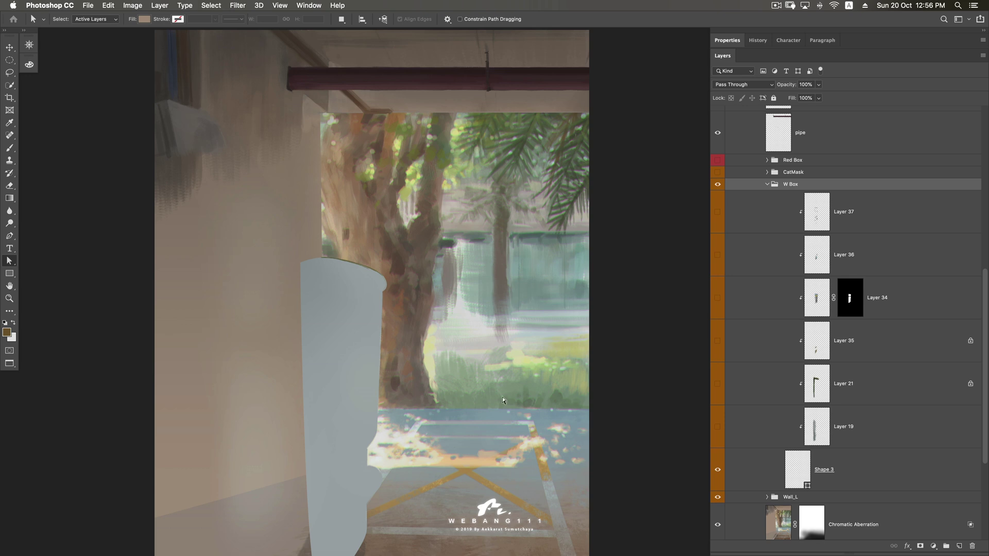
scroll(503, 350, "down", 3)
left_click(806, 486)
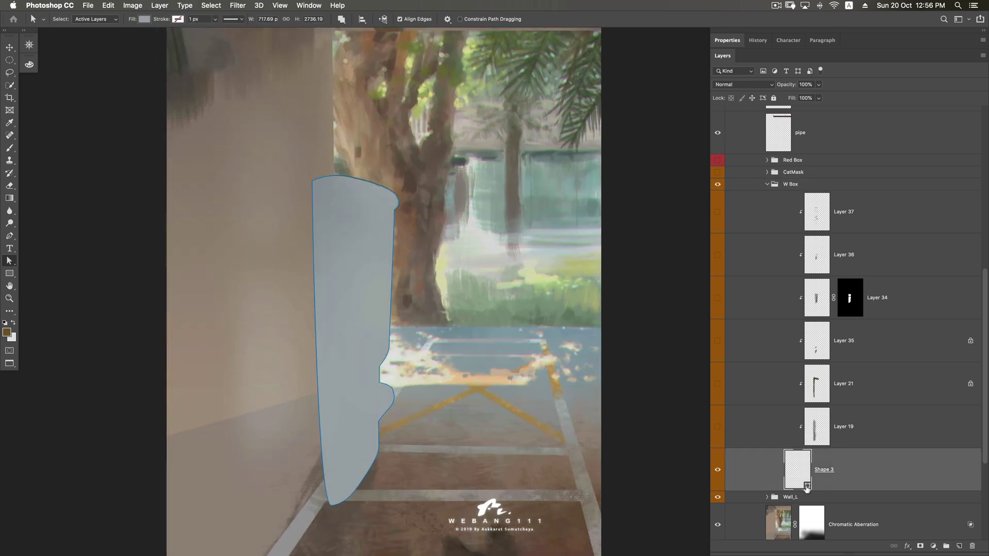
left_click(374, 269)
Turn on Layers 19, 21, 35, 34, 36 and 37, then collapse the W Box group
left_click(718, 428)
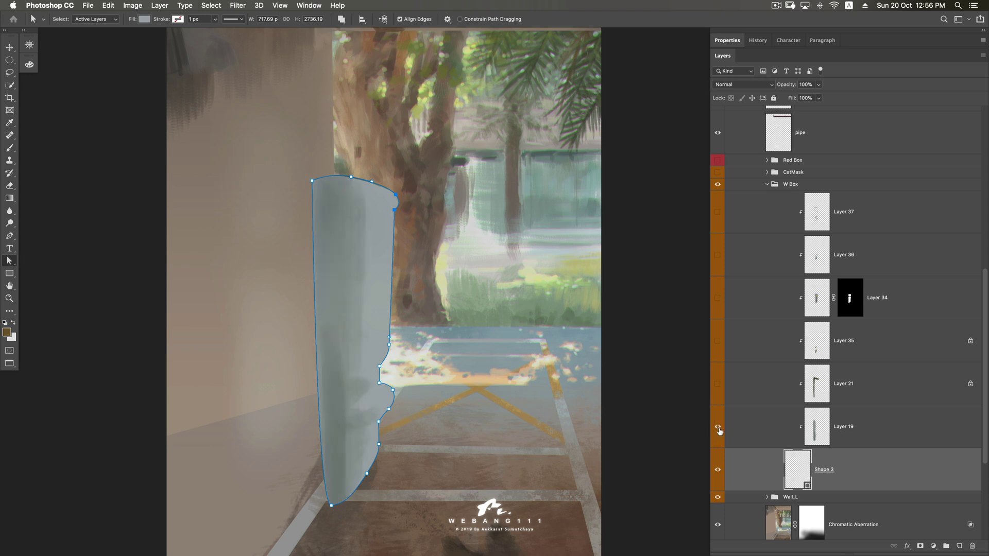
left_click(717, 384)
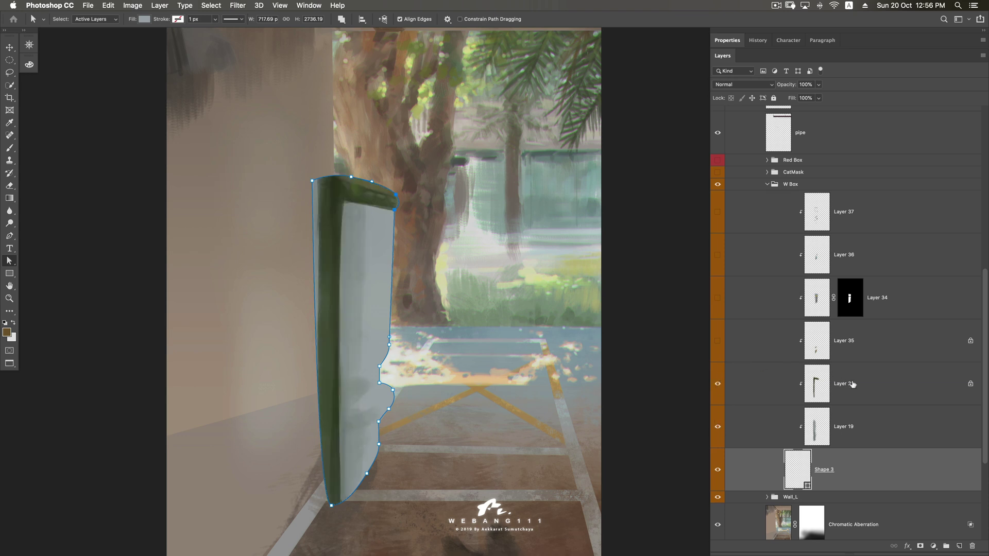
left_click(717, 341)
left_click(717, 298)
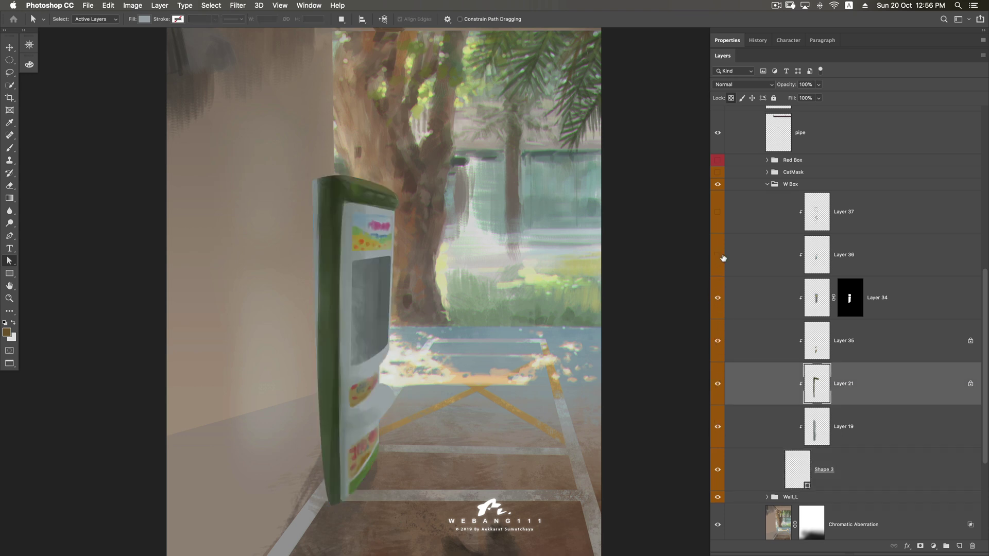
left_click(718, 255)
left_click(717, 212)
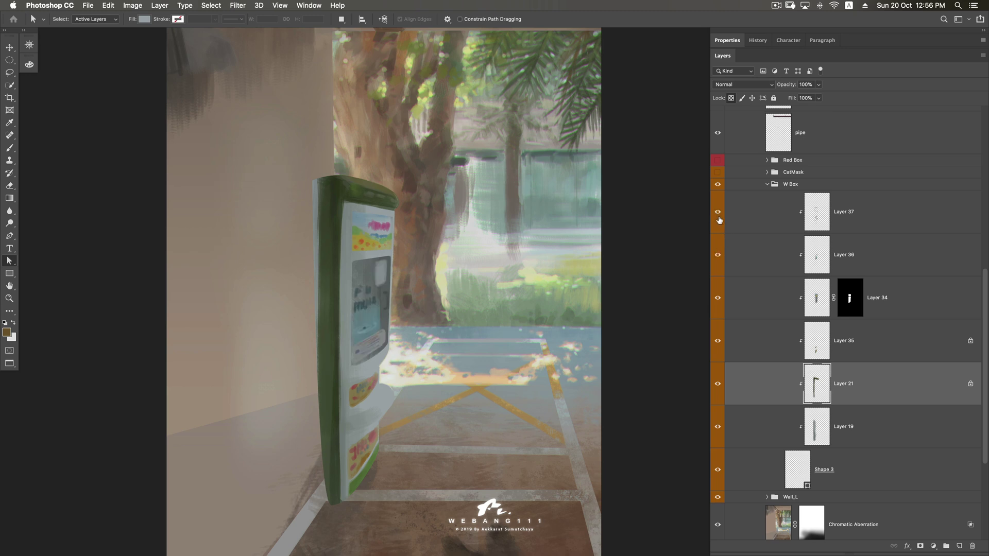
left_click(775, 187)
left_click(767, 184)
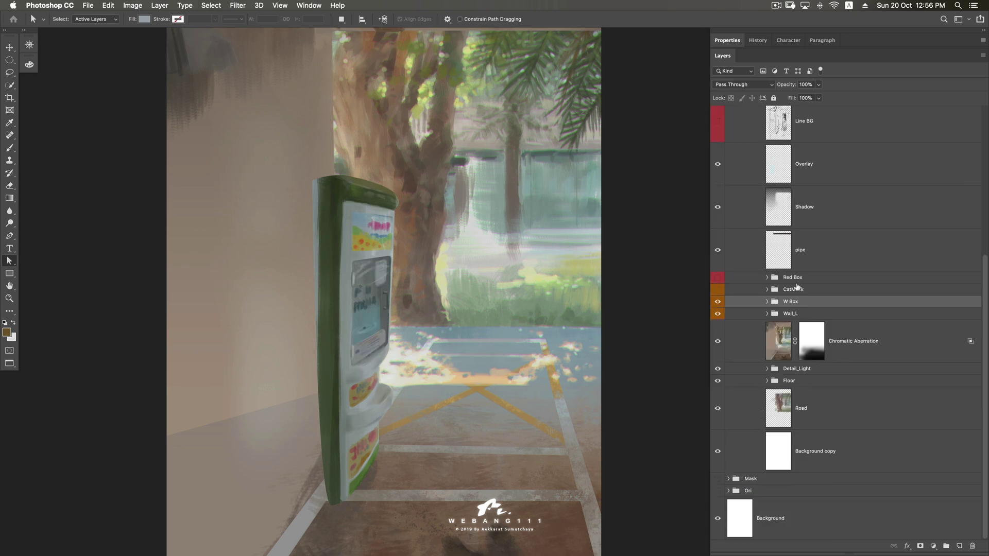
Show the Red Box group and expand its CatMask group
left_click(800, 289)
left_click(718, 289)
left_click(718, 278)
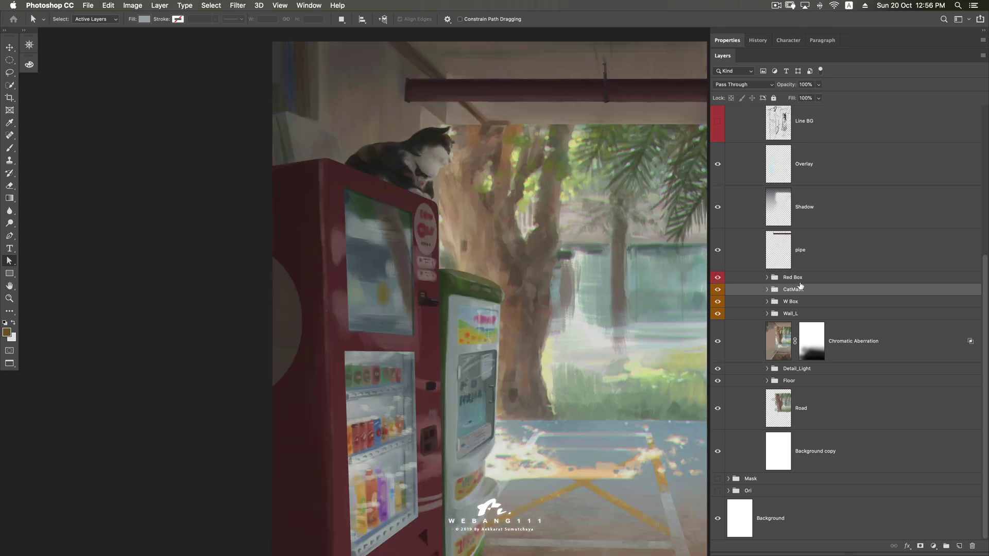
left_click(812, 282)
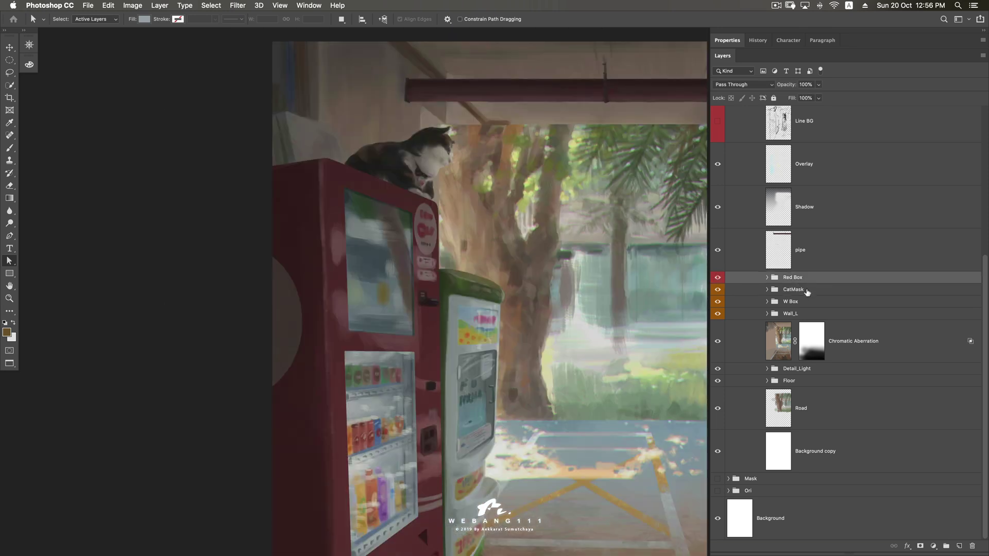
left_click(767, 290)
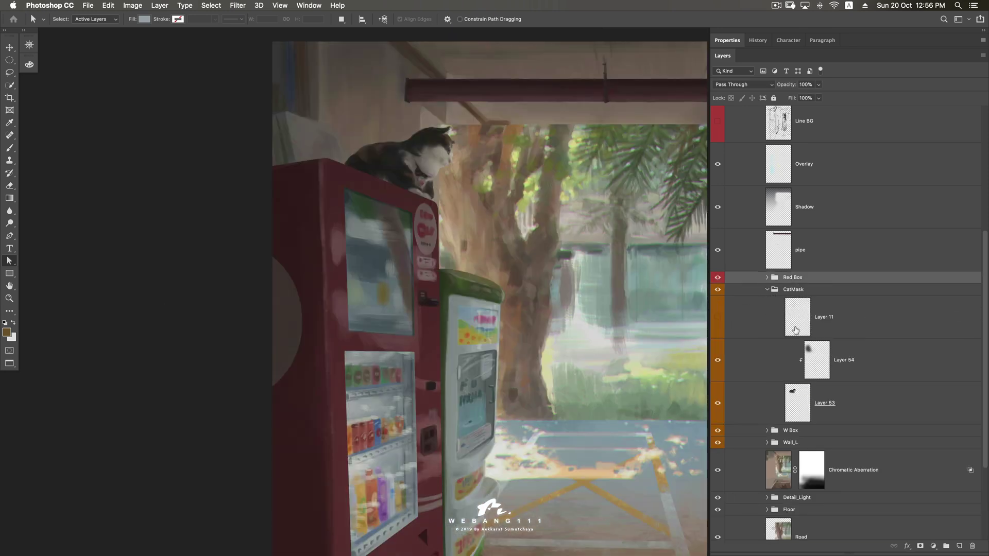
Compare the cat via Layer 53, show Layer 11 and hide Layer 54
left_click(798, 399)
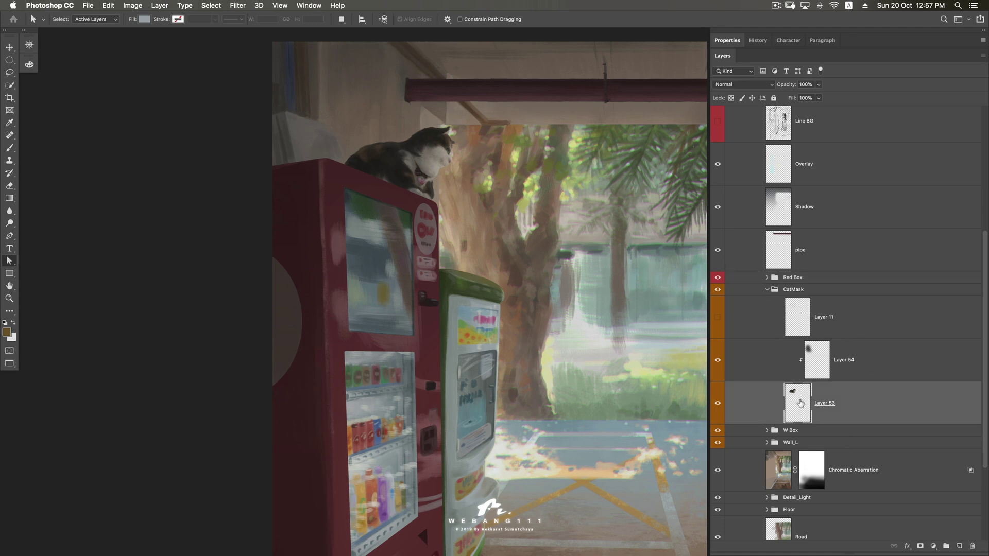
left_click(718, 403)
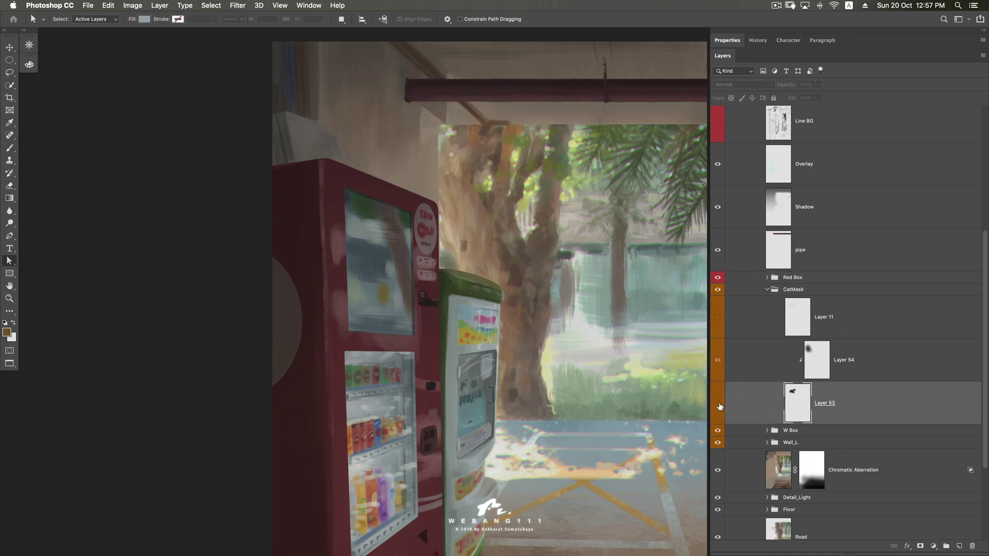
left_click(717, 403)
left_click(717, 360)
left_click(717, 316)
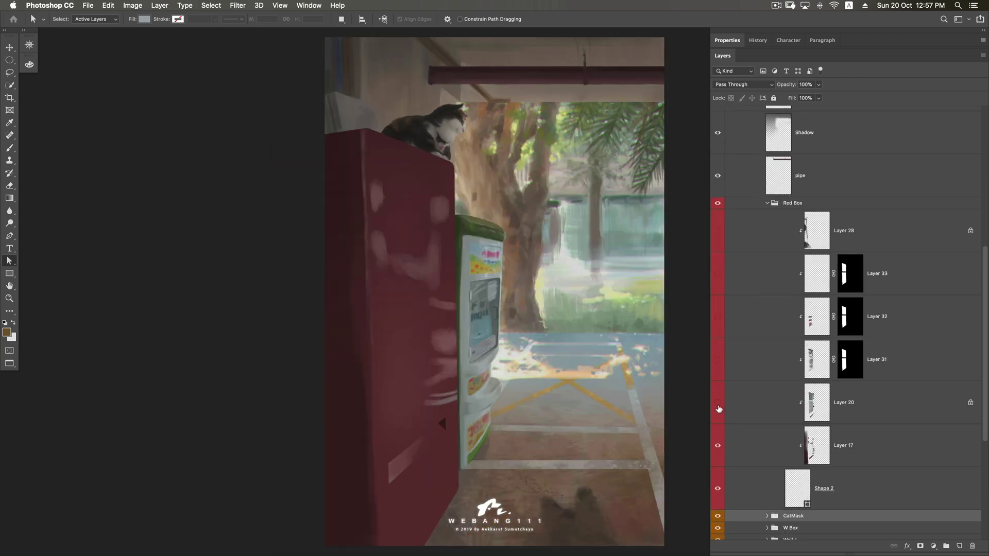
Turn on Layer 31's windows and the remaining drink layers, then collapse Red Box
left_click(717, 359)
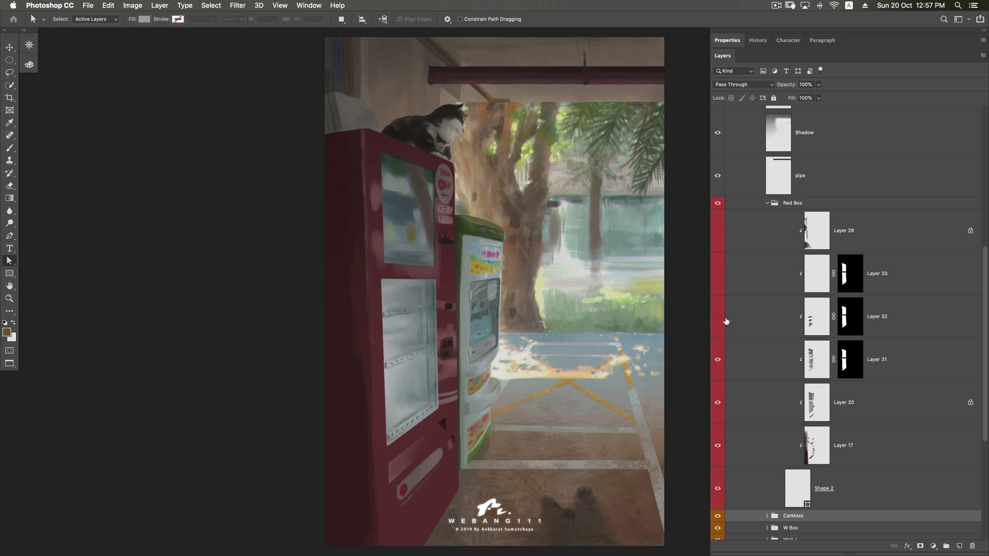
left_click_drag(718, 319, 717, 230)
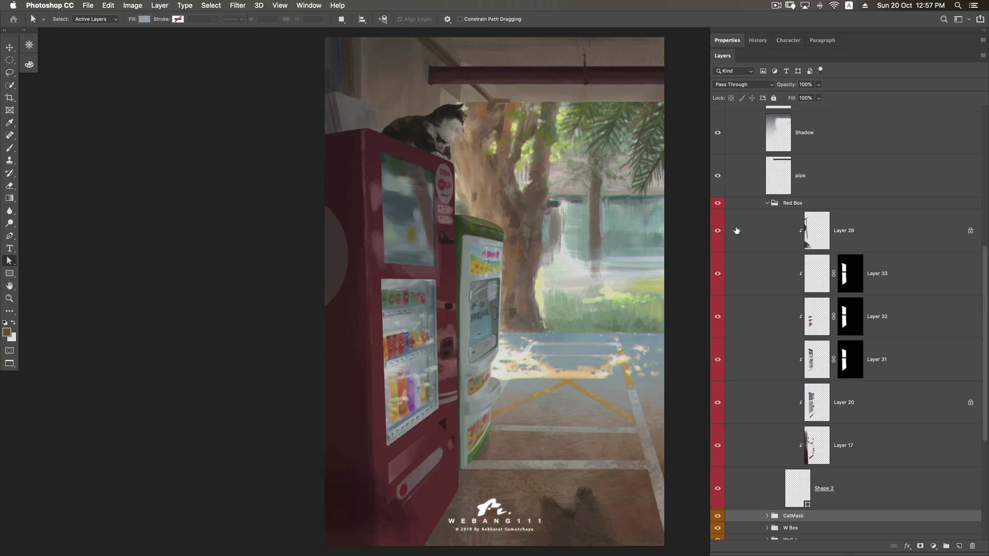
left_click(768, 203)
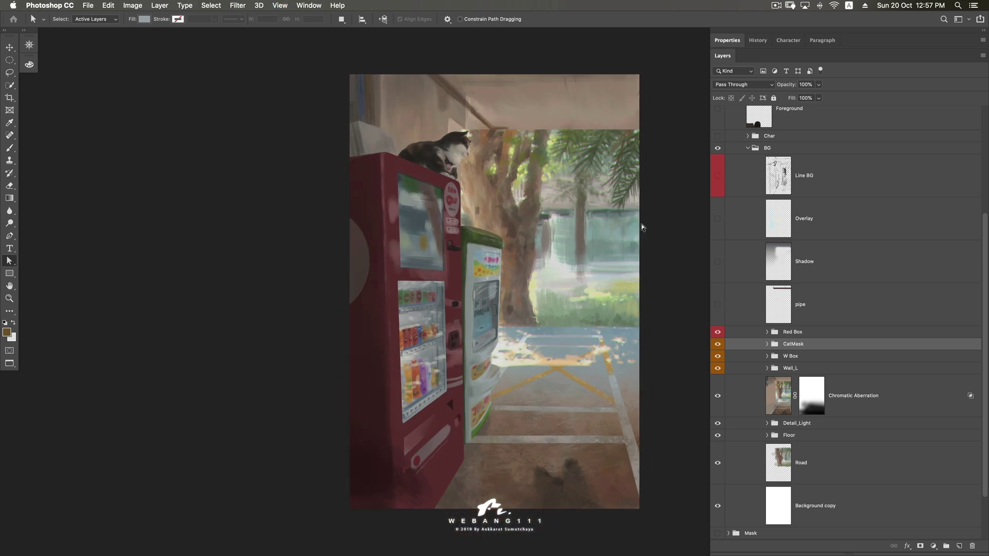
Show the dark red ceiling pipe and the Shadow layer, comparing the shadow off and on
left_click(722, 297)
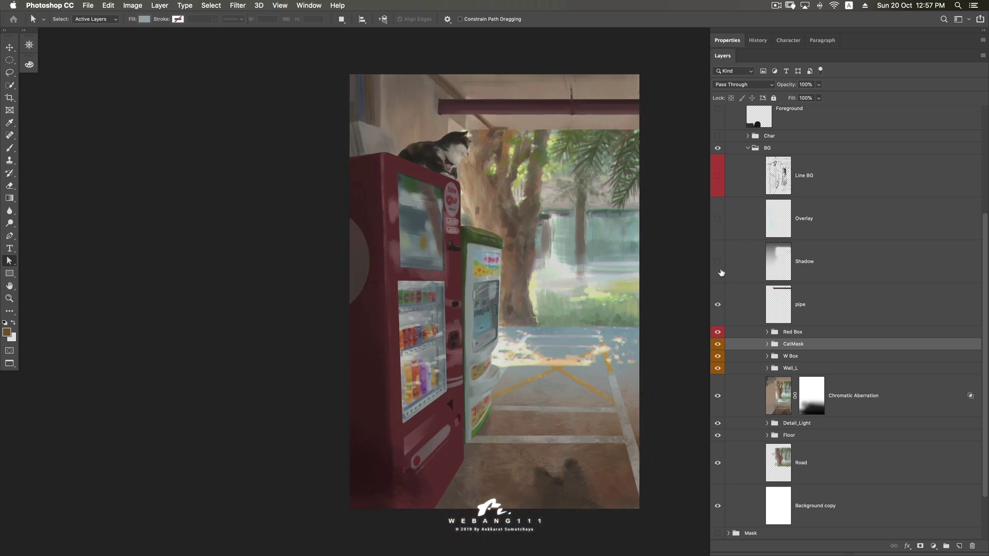
left_click(719, 262)
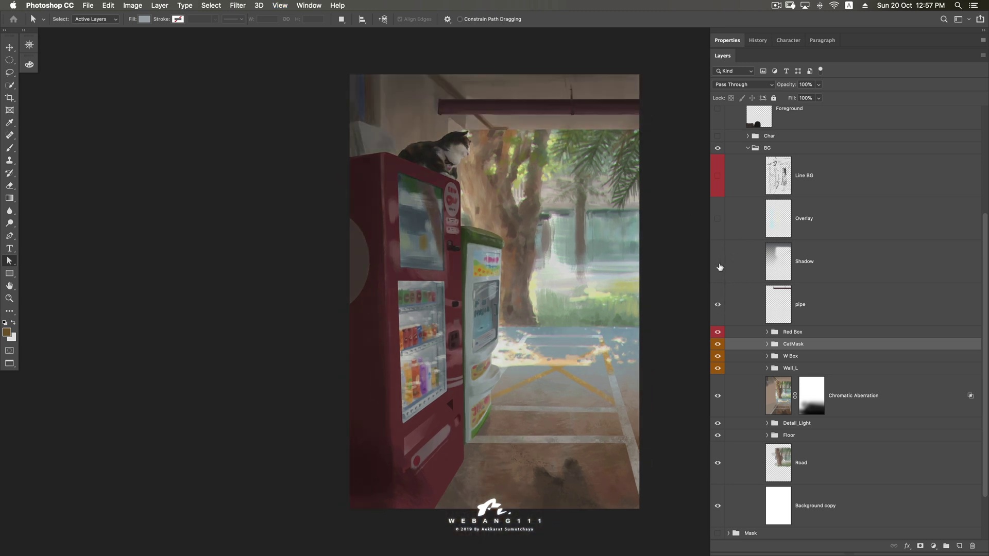
left_click(718, 263)
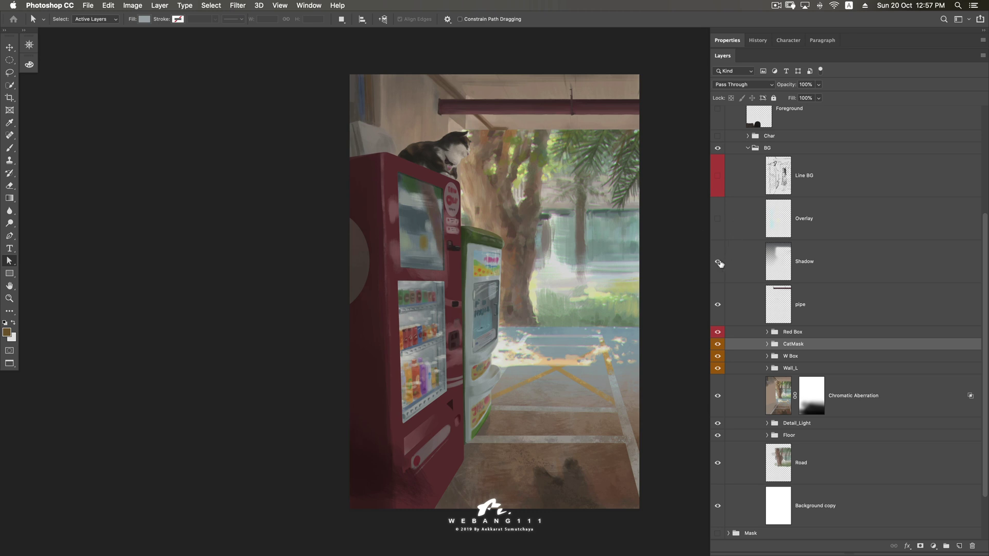
left_click(718, 264)
Turn on the Overlay layer, collapse the BG group and make the Char group visible
left_click(757, 224)
left_click(717, 218)
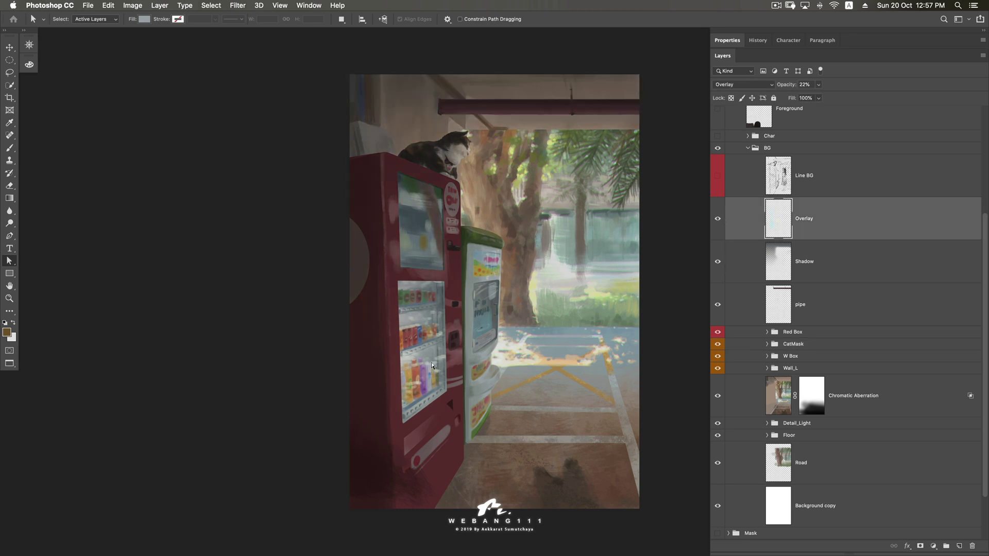
left_click(719, 221)
left_click(719, 221)
left_click(748, 148)
left_click(718, 308)
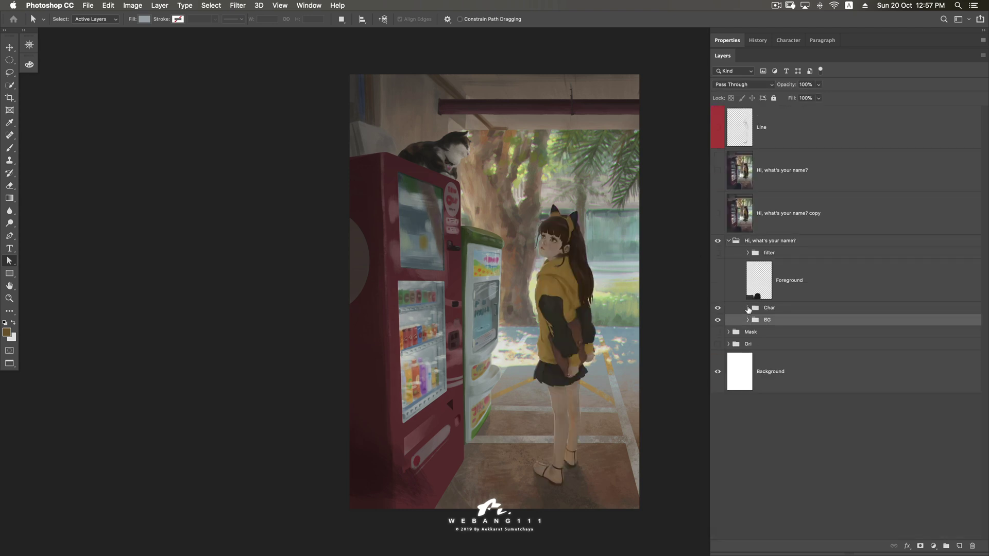
Expand the Char group and turn the Detail group's lighting back on
left_click(747, 307)
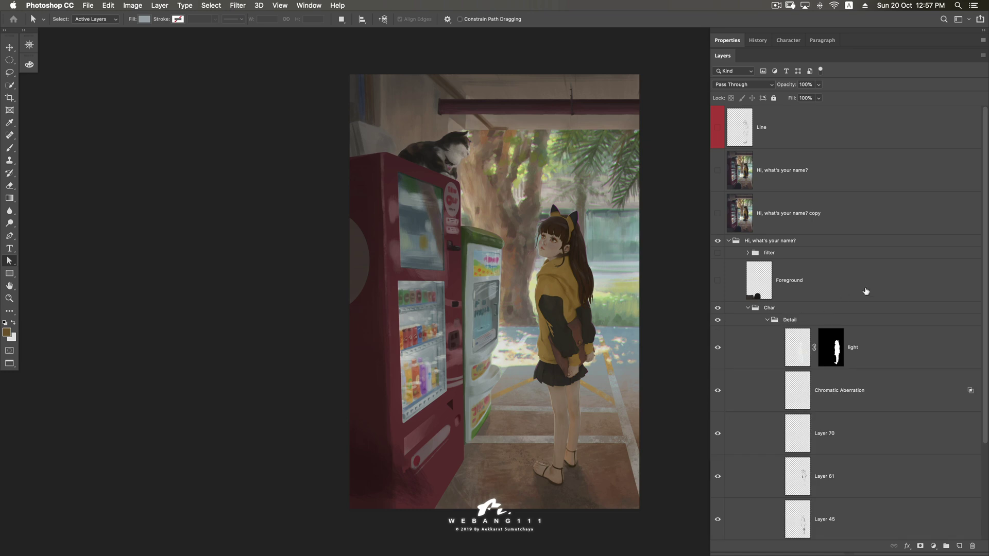
left_click(766, 320)
left_click(791, 309)
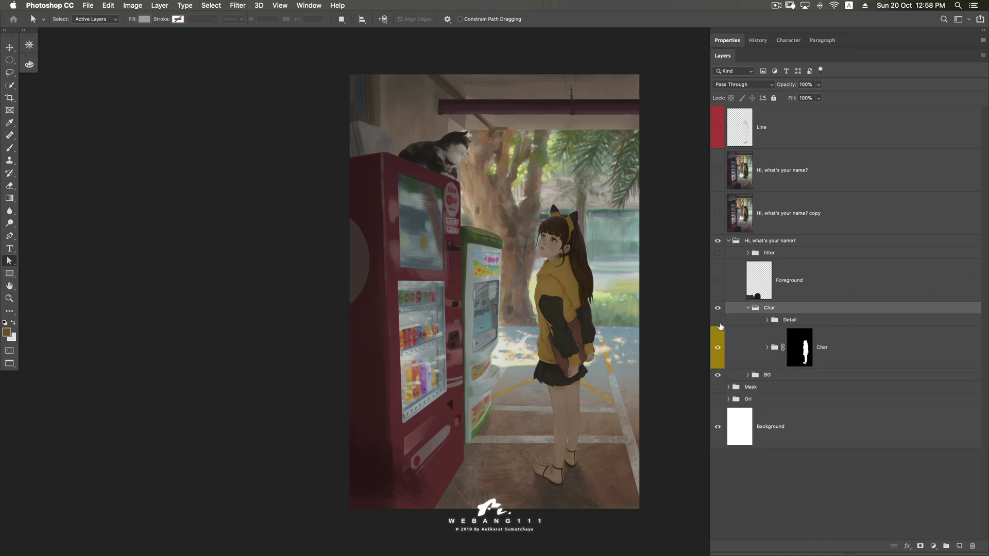
left_click(804, 320)
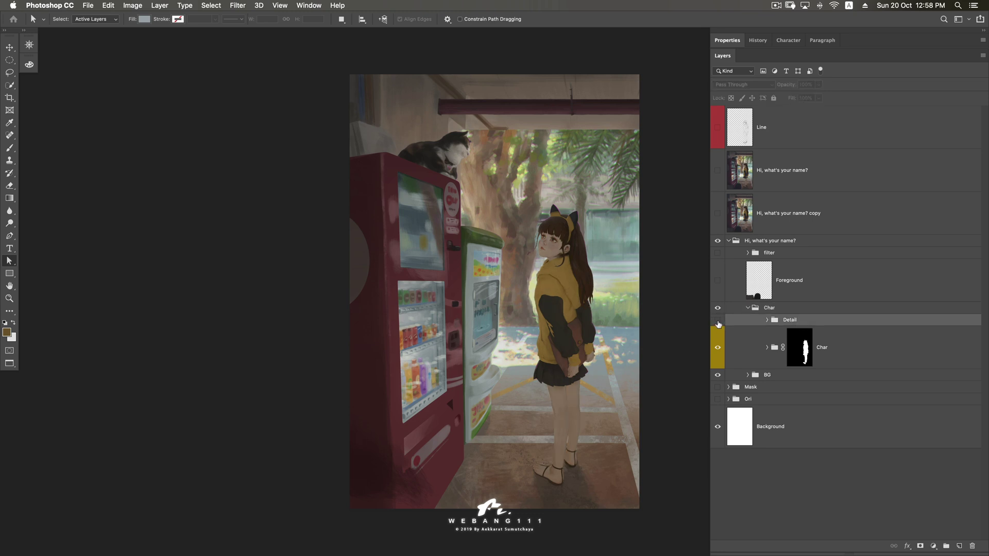
left_click(717, 320)
Zoom in on the girl, fit the whole painting, and expand the inner Char group
left_click(837, 352)
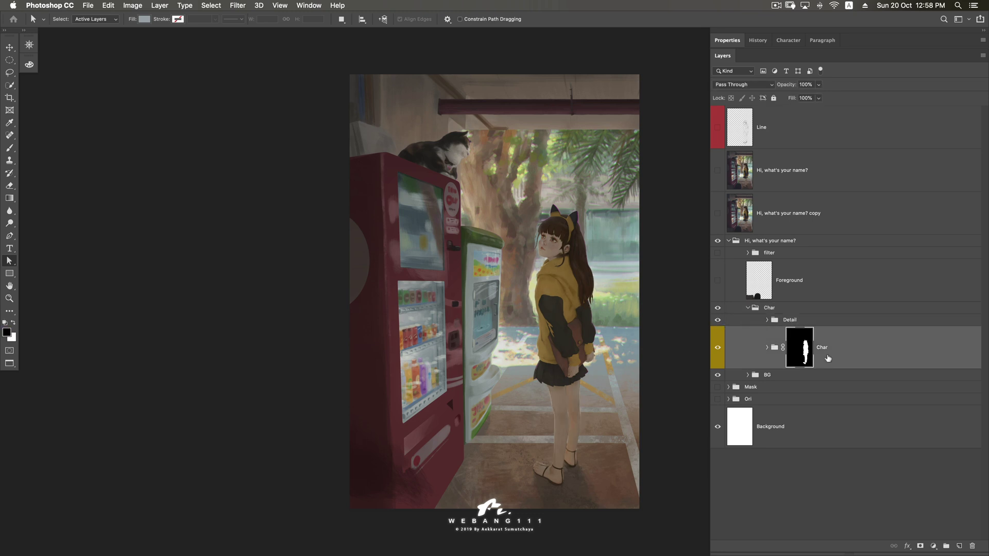
key("z")
left_click(484, 298)
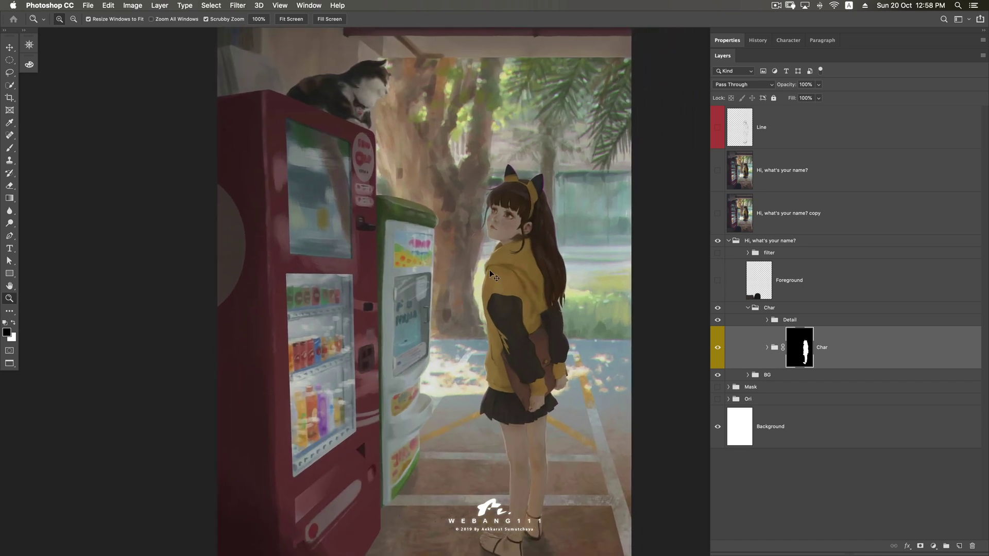
left_click(489, 272, "alt")
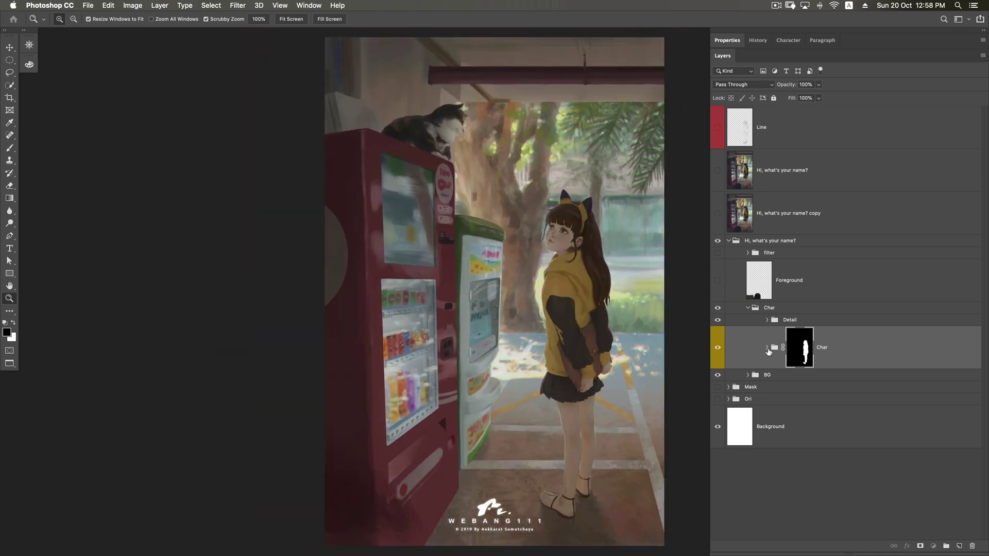
left_click(767, 348)
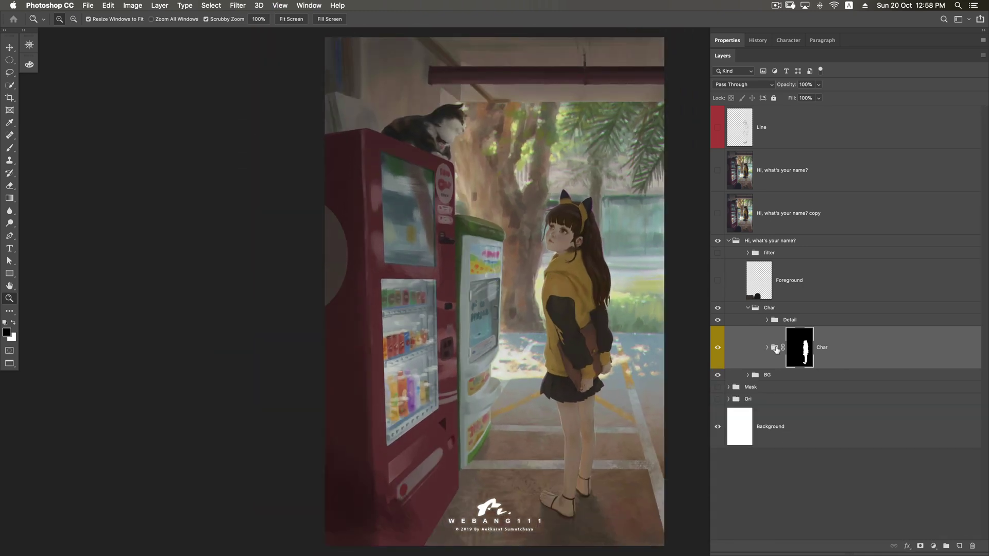
Hide the Detail group and toggle the Skirt layer in the Skin group
left_click(717, 320)
left_click_drag(982, 303, 985, 384)
left_click_drag(985, 266, 986, 321)
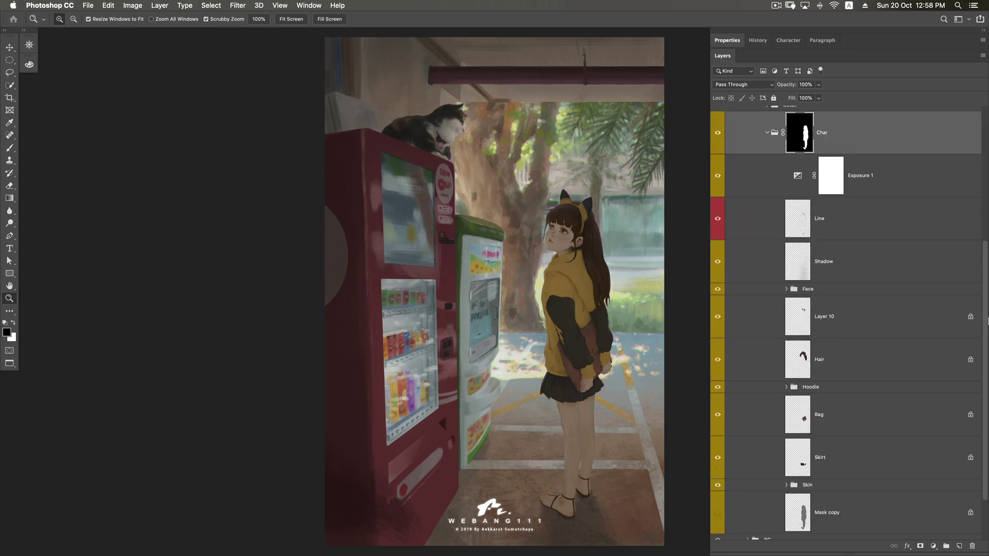
left_click(826, 487)
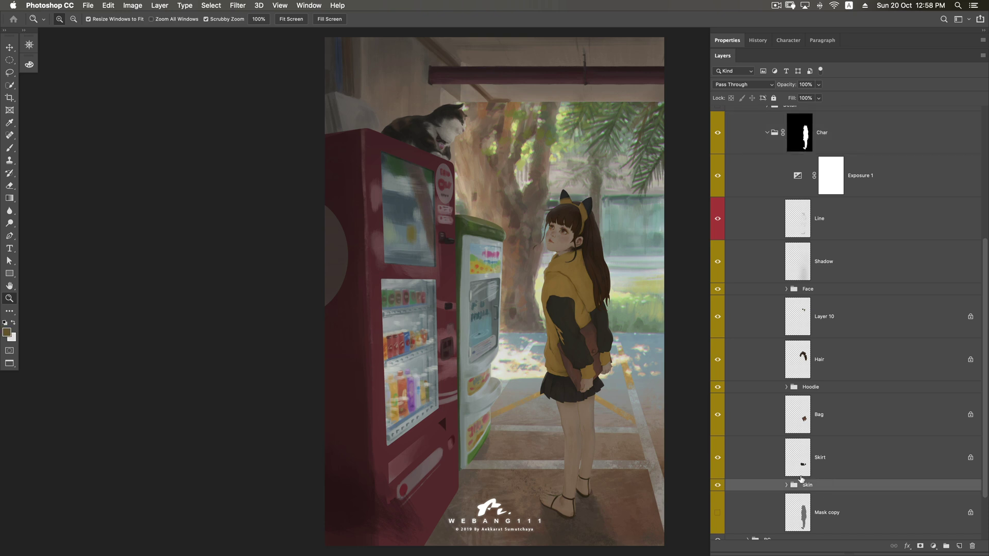
left_click(718, 485, "alt")
left_click(719, 458)
left_click(719, 459)
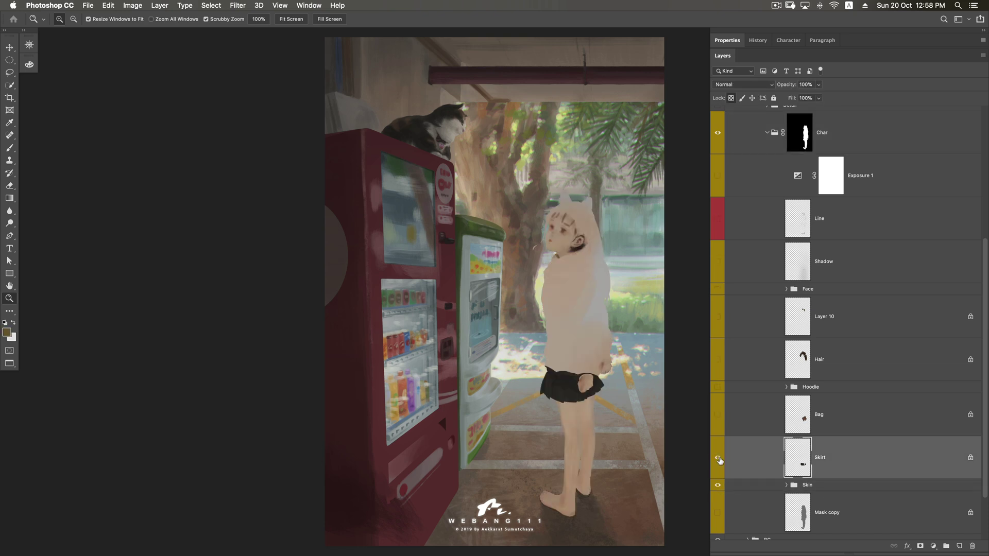
left_click(719, 459)
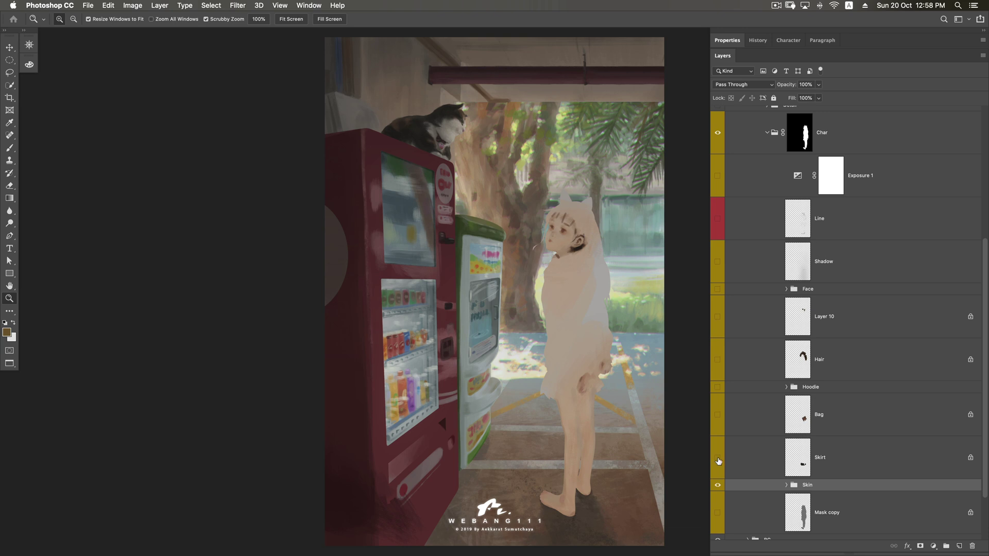
Show the brown bag, yellow hoodie with long hair, and Layer 10's headband, then collapse Skin
left_click(716, 415)
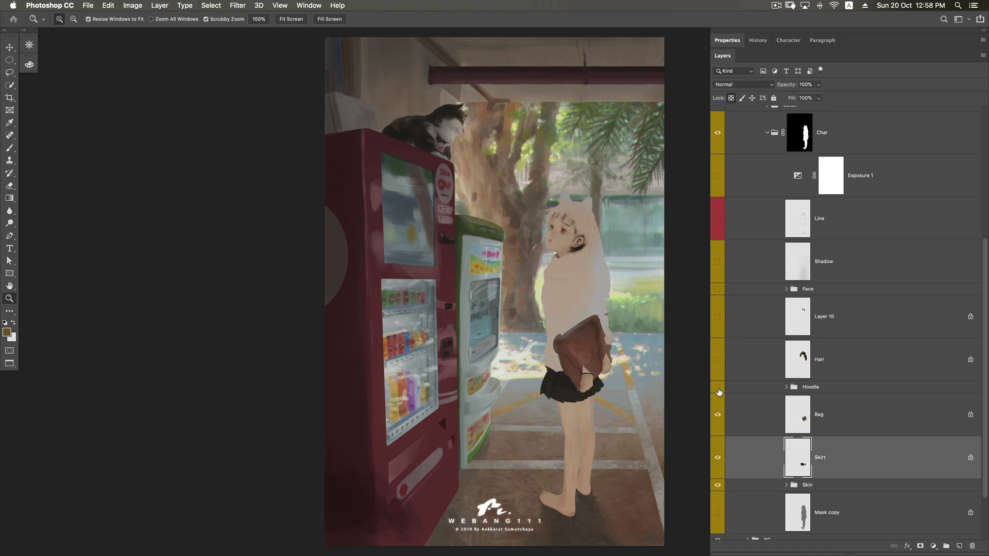
left_click(718, 360)
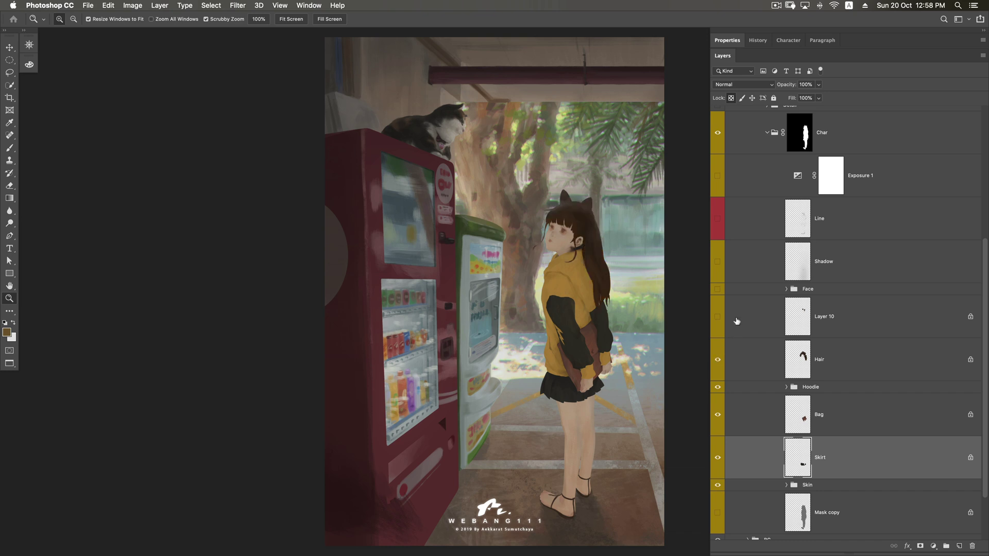
left_click(718, 319)
key("alt+bracketleft")
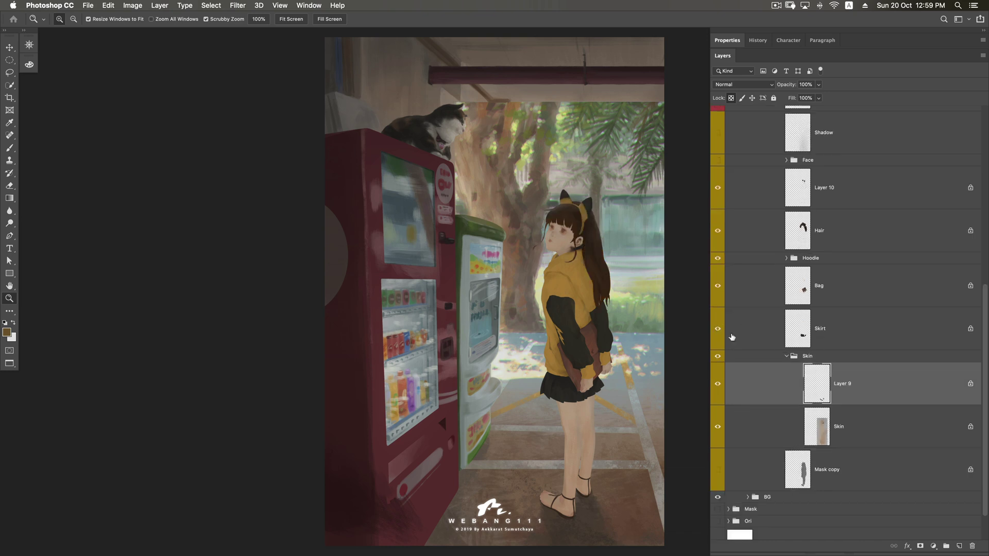
left_click(787, 356)
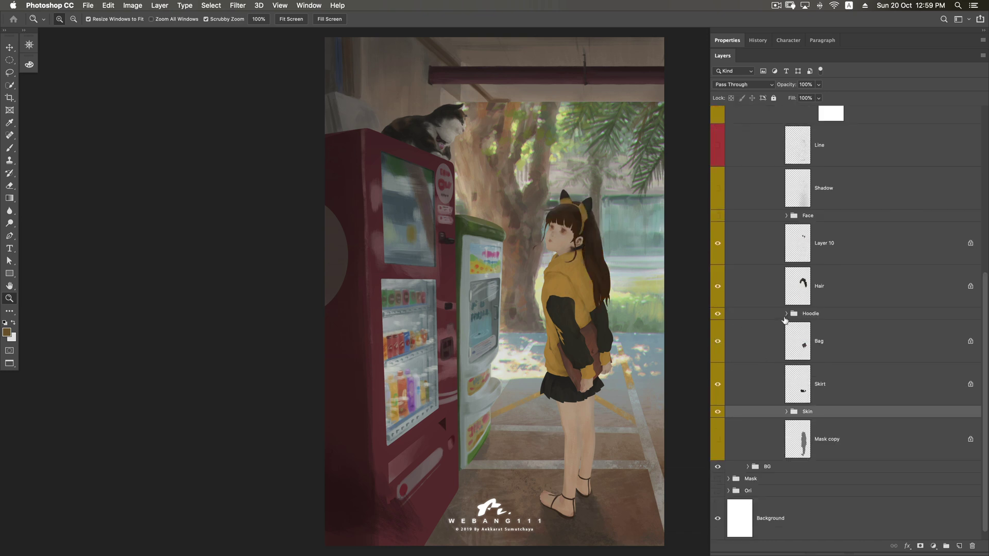
In the Hoodie group, show only Layers 39, 41, 23, 40 and 44, then collapse it
left_click(782, 316)
left_click(785, 314)
left_click_drag(717, 242, 725, 423)
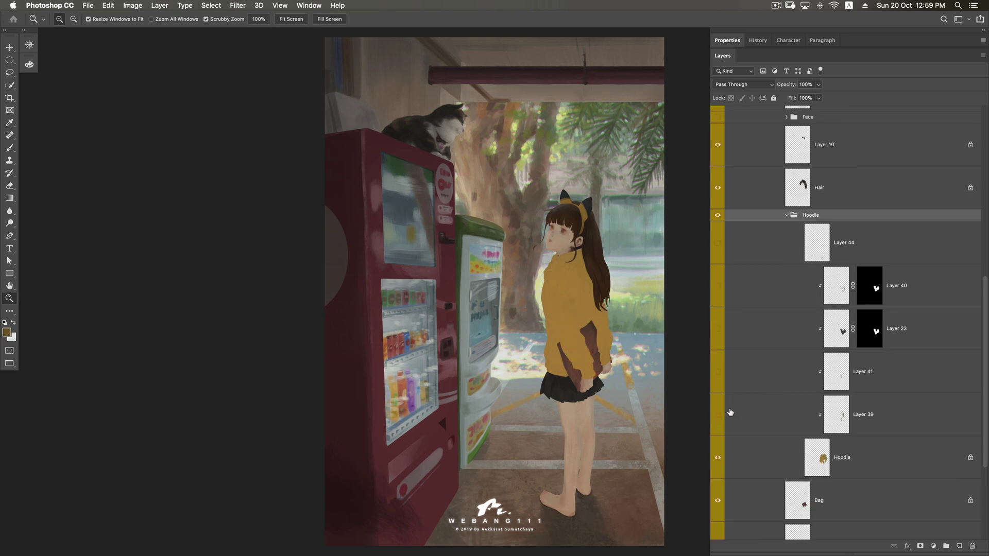
left_click(725, 401)
left_click(725, 366)
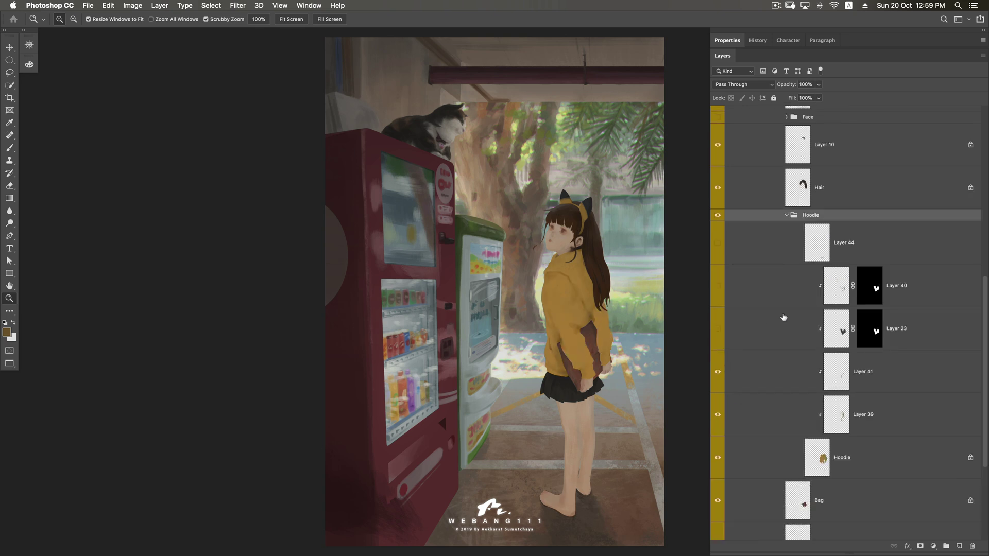
left_click(716, 333)
left_click(718, 287)
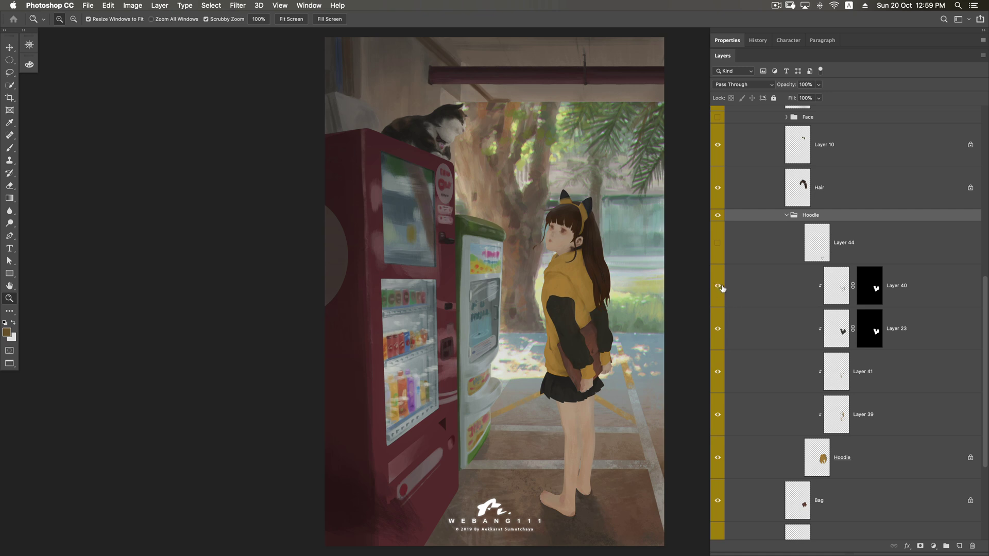
left_click(719, 245)
left_click(790, 215)
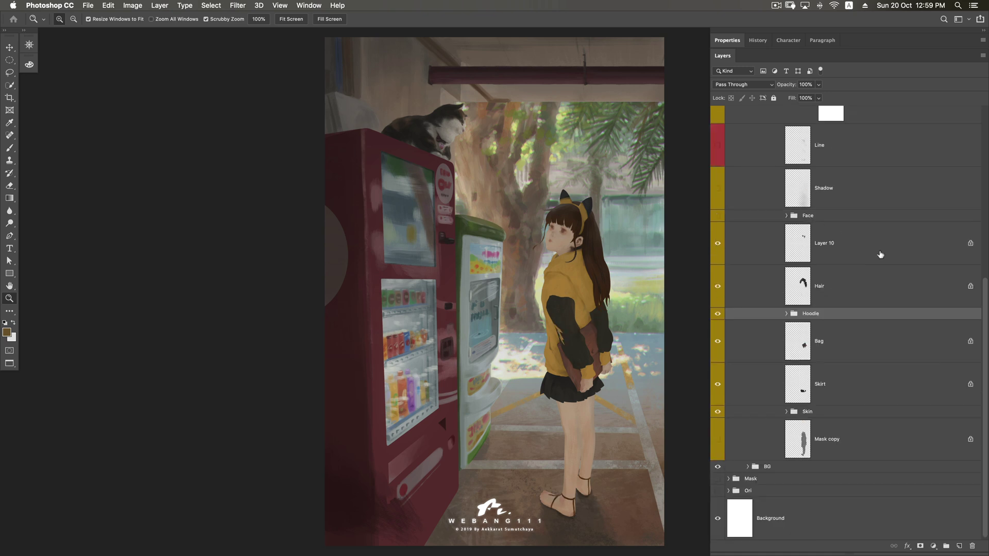
Turn on the Face group with Layer 38's cheek blush, then collapse it
left_click(786, 215)
left_click(718, 215)
left_click(719, 287)
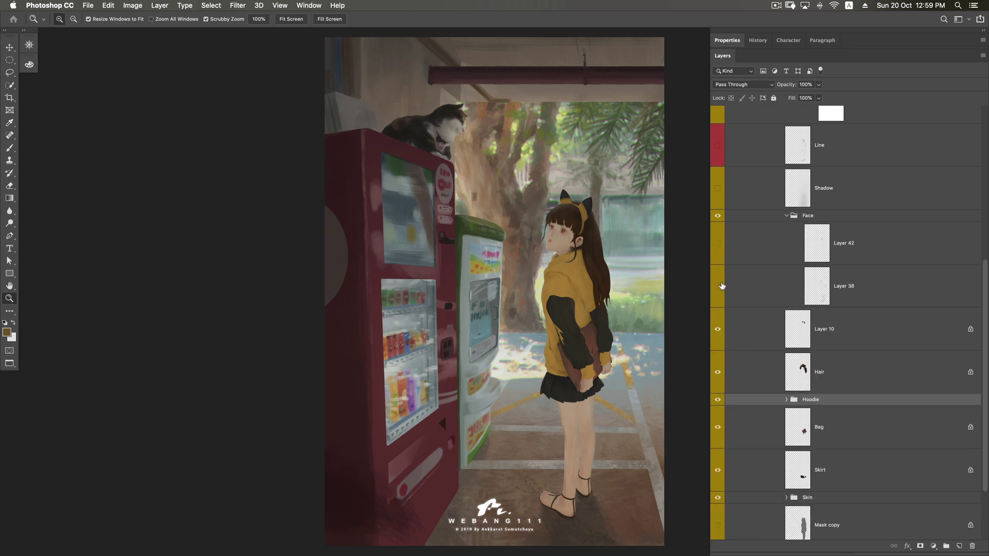
left_click(785, 216)
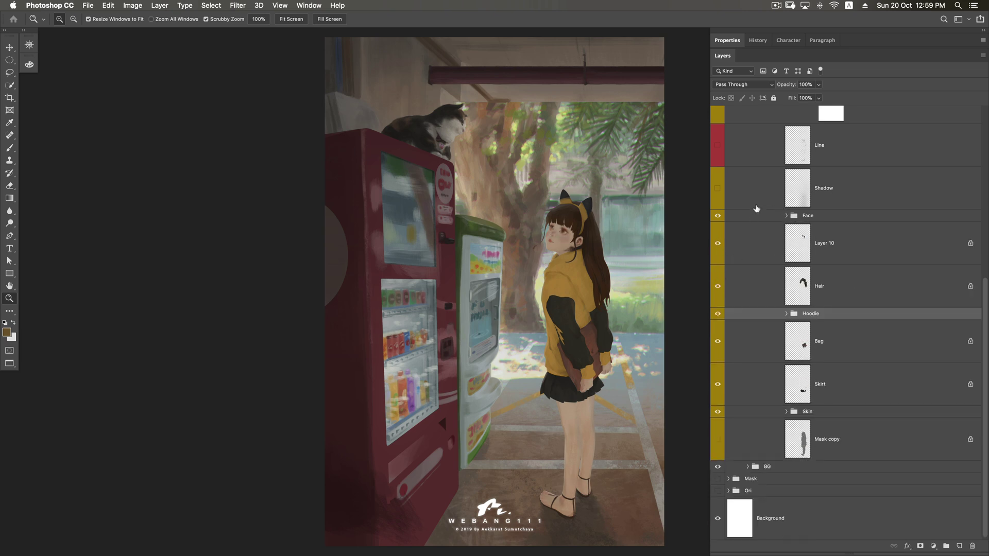
left_click_drag(986, 279, 985, 261)
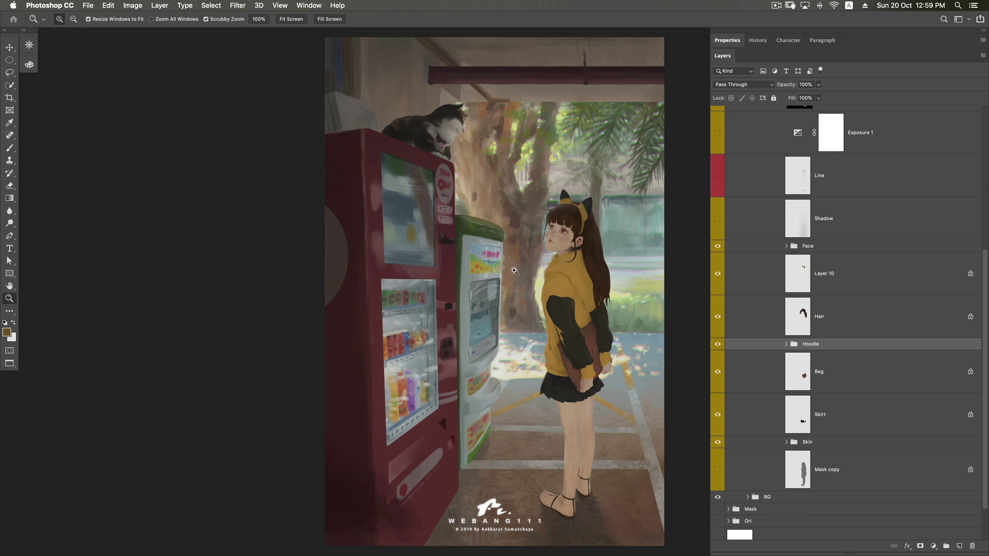
left_click_drag(573, 284, 549, 282)
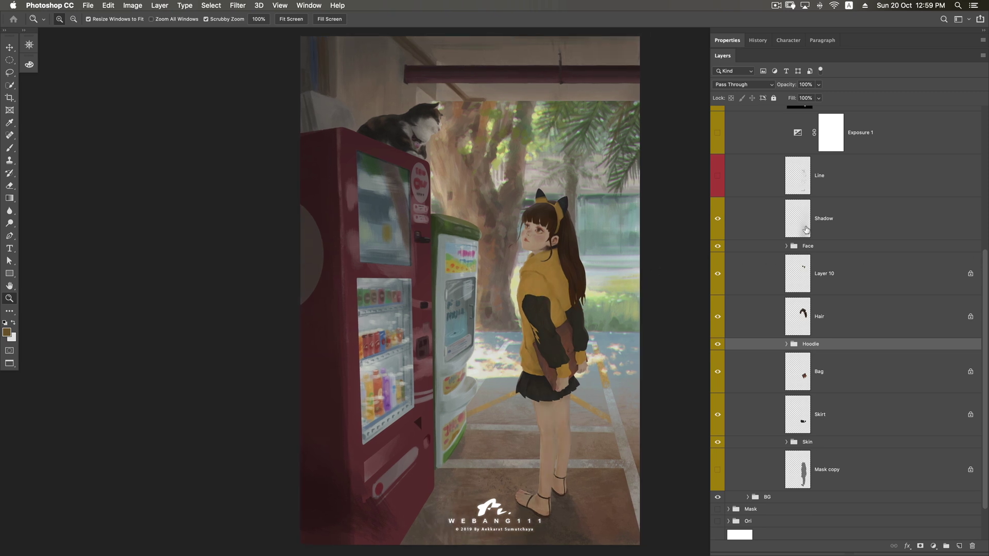
Compare the legs with the Shadow layer off and on, then show the Line overlay
left_click(762, 227)
left_click(718, 221)
scroll(721, 258, "up", 3)
left_click(718, 305)
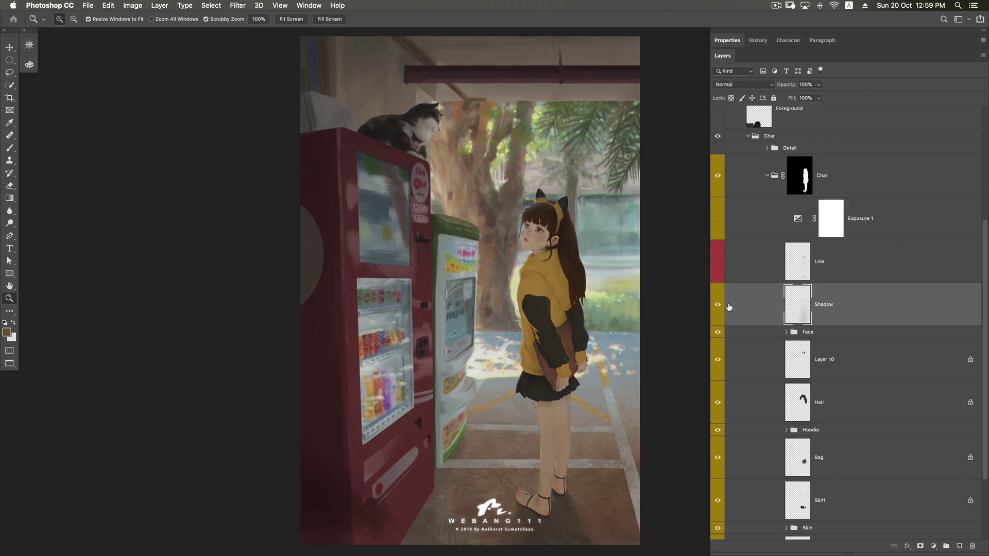
left_click(718, 306)
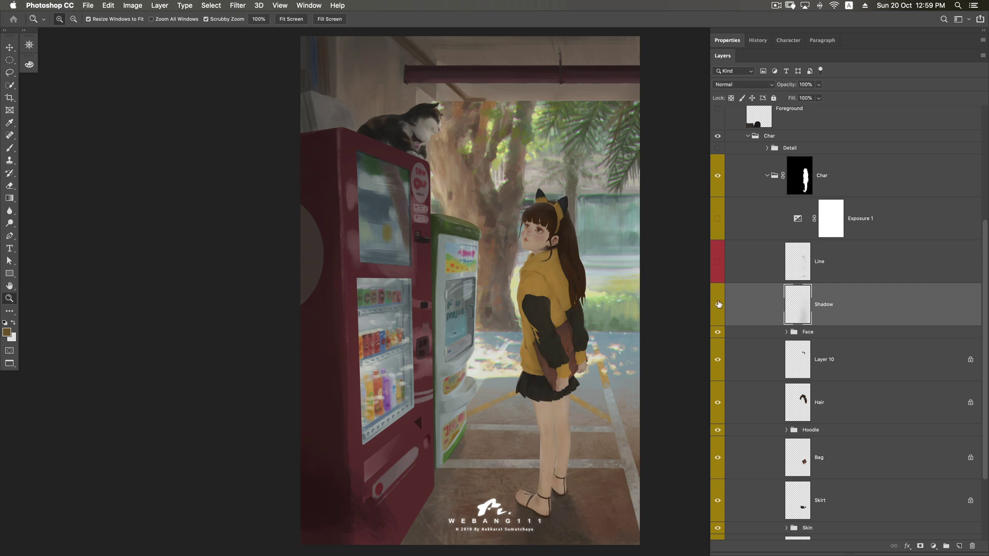
left_click(719, 304)
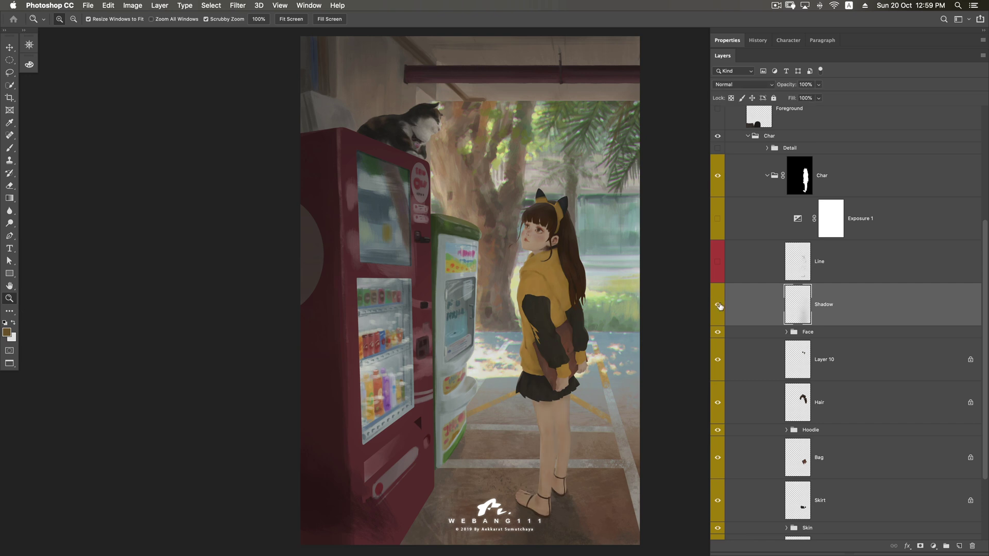
left_click(718, 305)
left_click(717, 261)
left_click(849, 267)
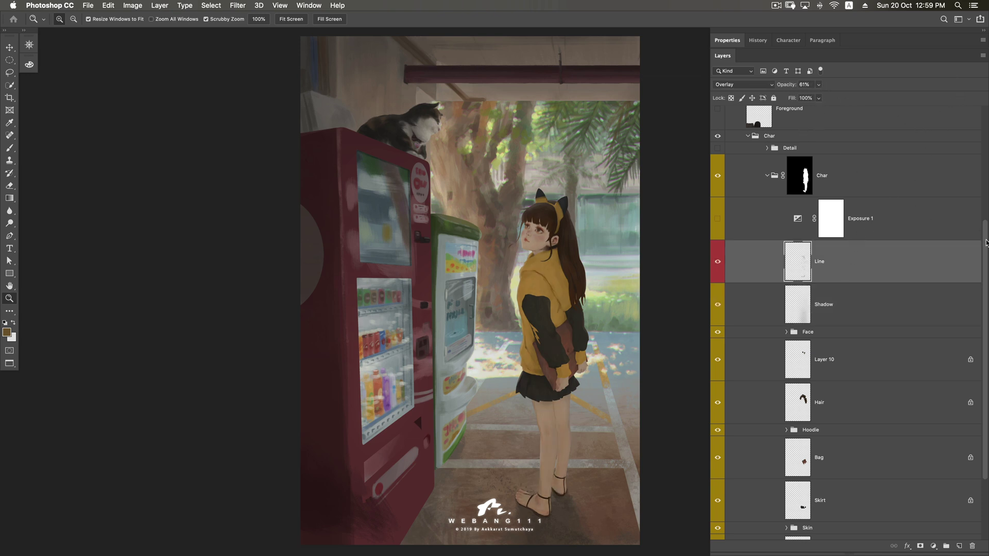
left_click_drag(985, 243, 986, 130)
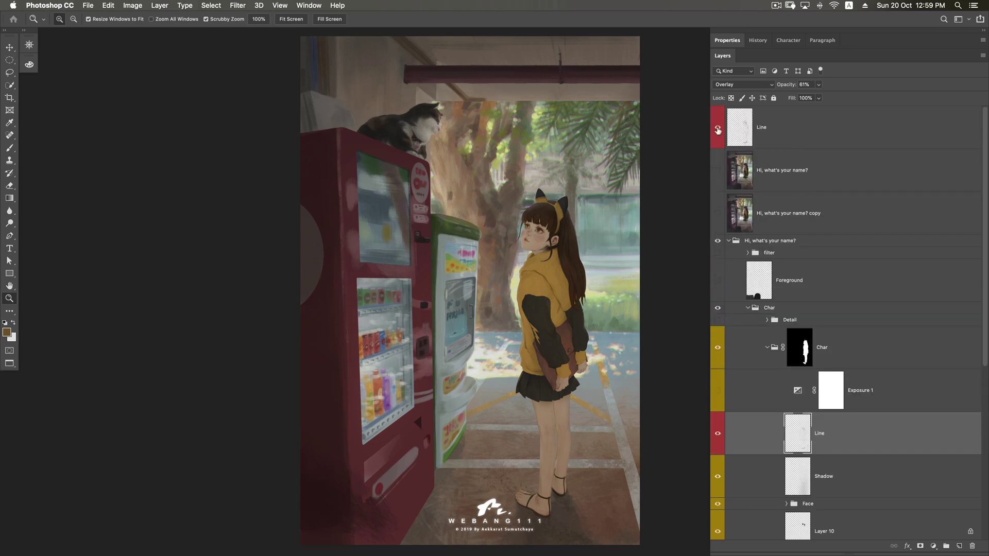
left_click(717, 129)
left_click(717, 128)
mouse_move(549, 278)
left_mouse_down()
mouse_move(559, 240)
mouse_move(760, 384)
left_mouse_up()
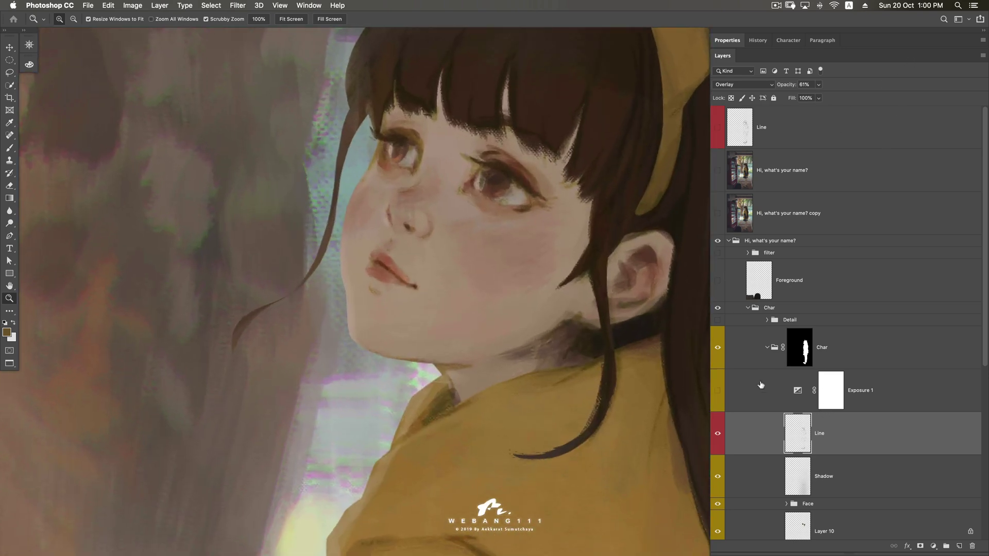
left_click(722, 438)
left_click(722, 438)
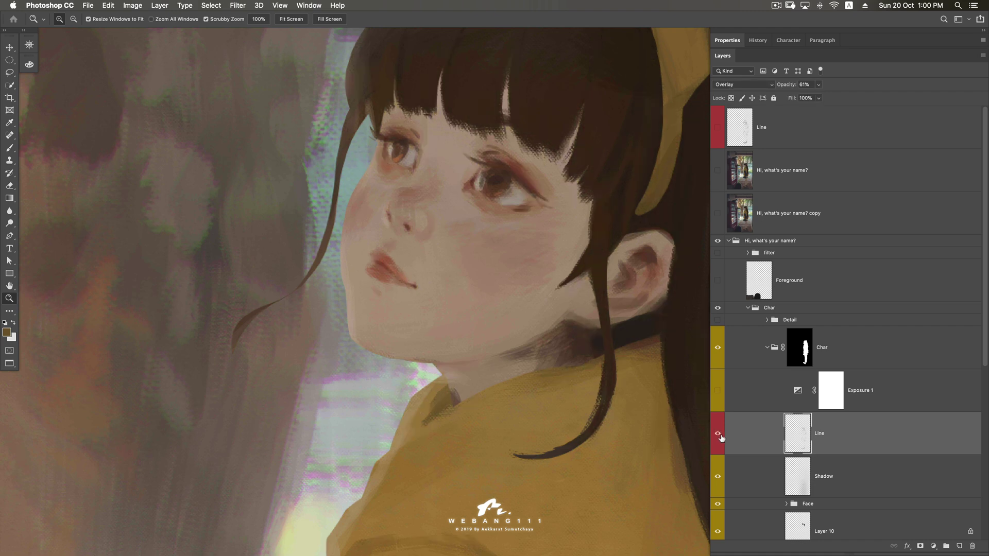
left_click(720, 437)
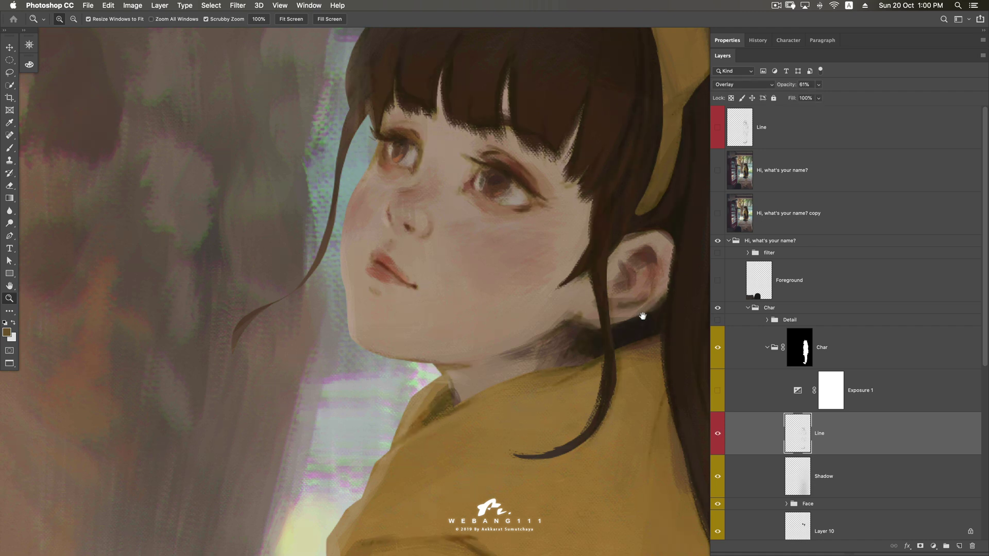
left_click(720, 436)
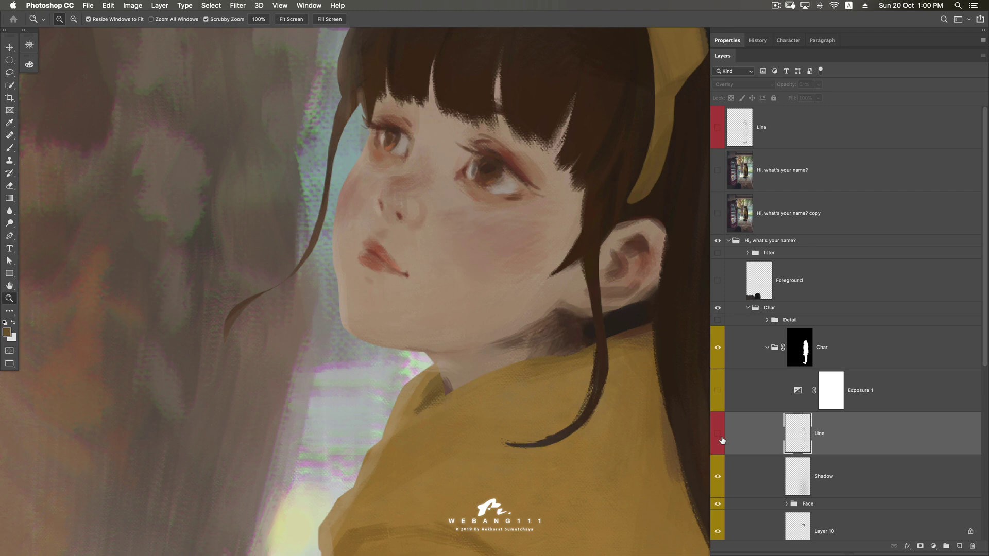
left_click(720, 436)
key("super+0")
left_click(797, 394)
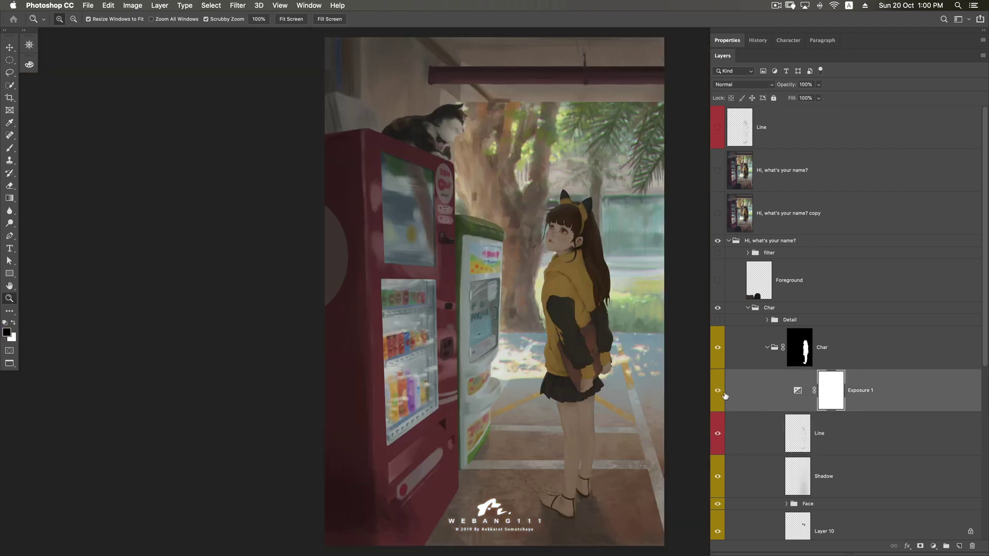
Toggle Exposure 1 off and back on, then collapse the inner Char group
left_click(717, 392)
left_click(721, 394)
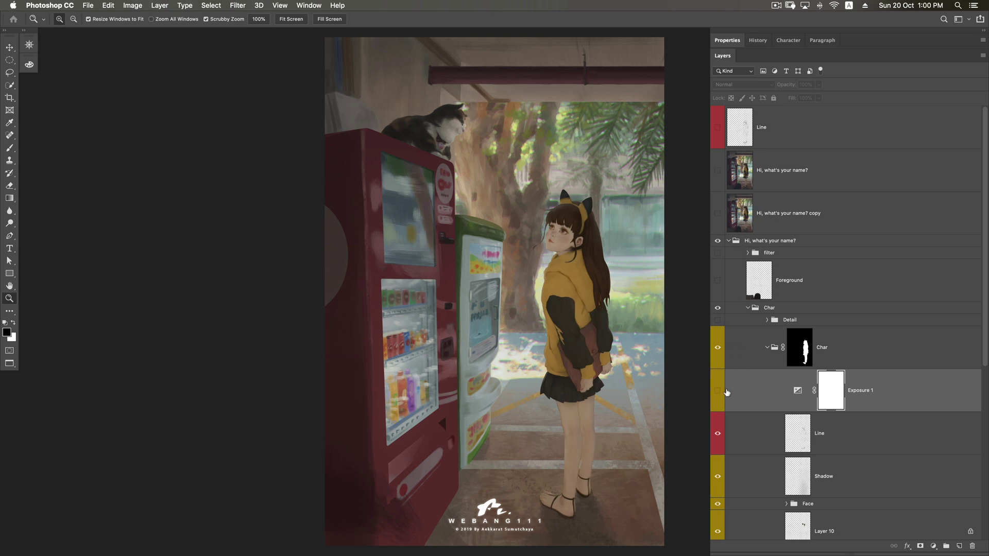
left_click(725, 392)
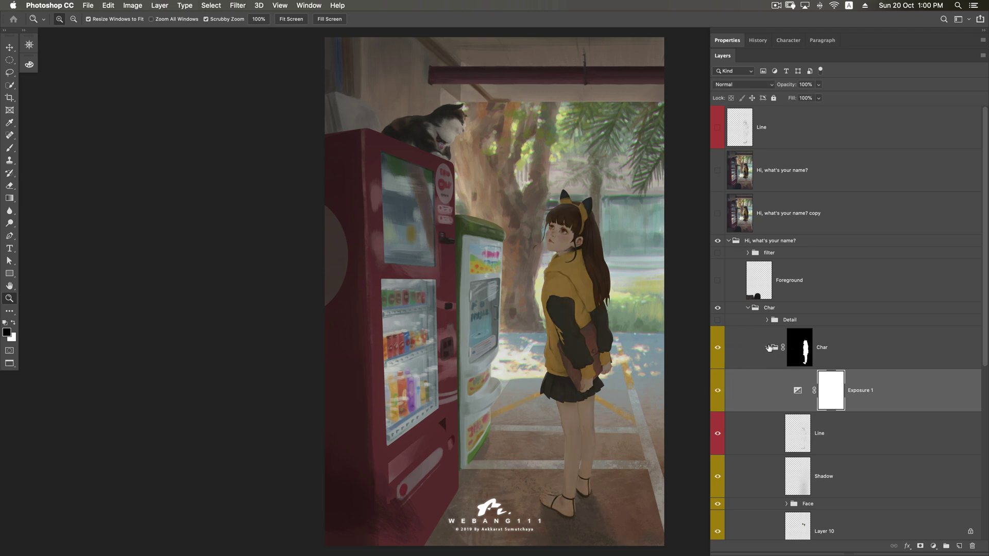
left_click(819, 341)
left_click(767, 348)
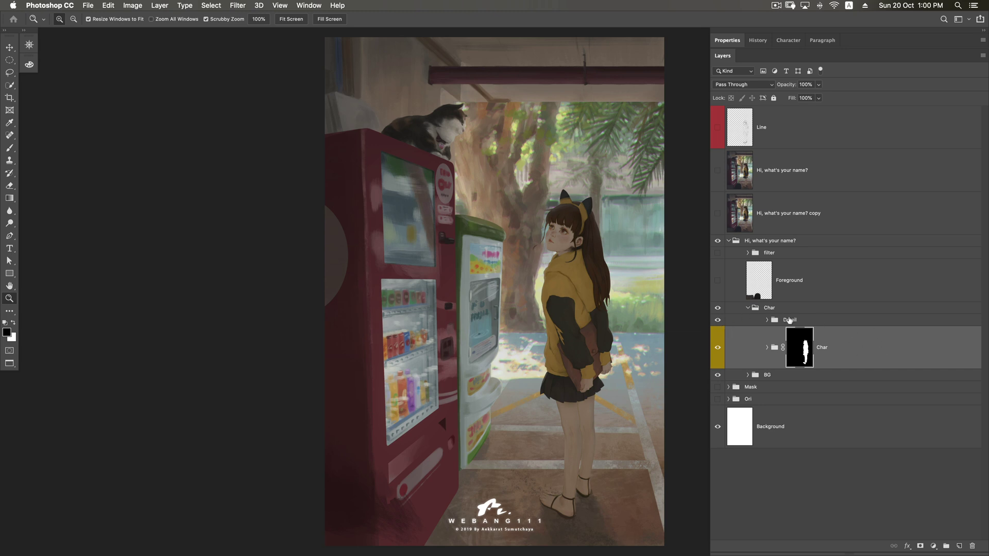
Expand Detail, hide light, Chromatic Aberration and Layer 70, and compare hair detail zoomed in
left_click(767, 320)
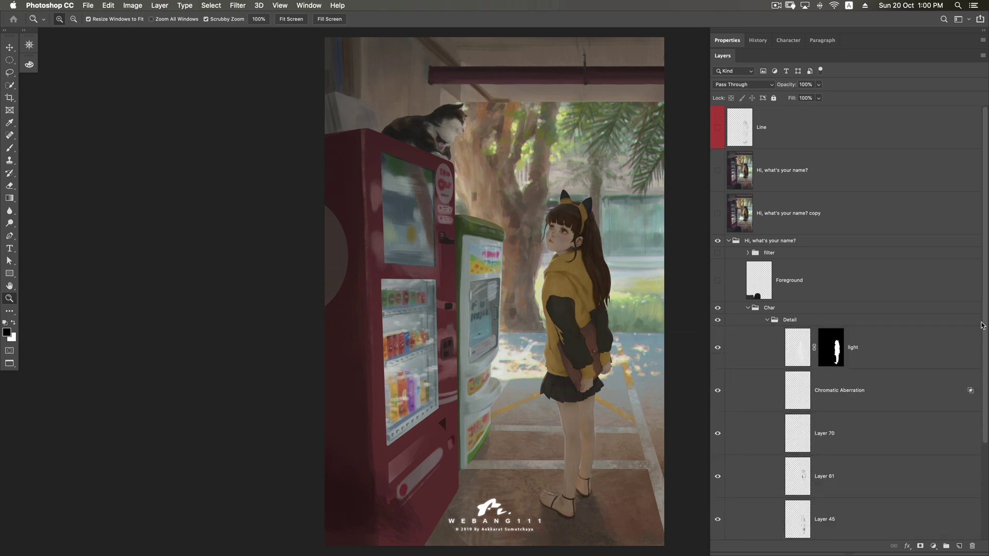
scroll(968, 329, "down", 2)
scroll(906, 339, "down", 2)
left_click_drag(720, 269, 720, 385)
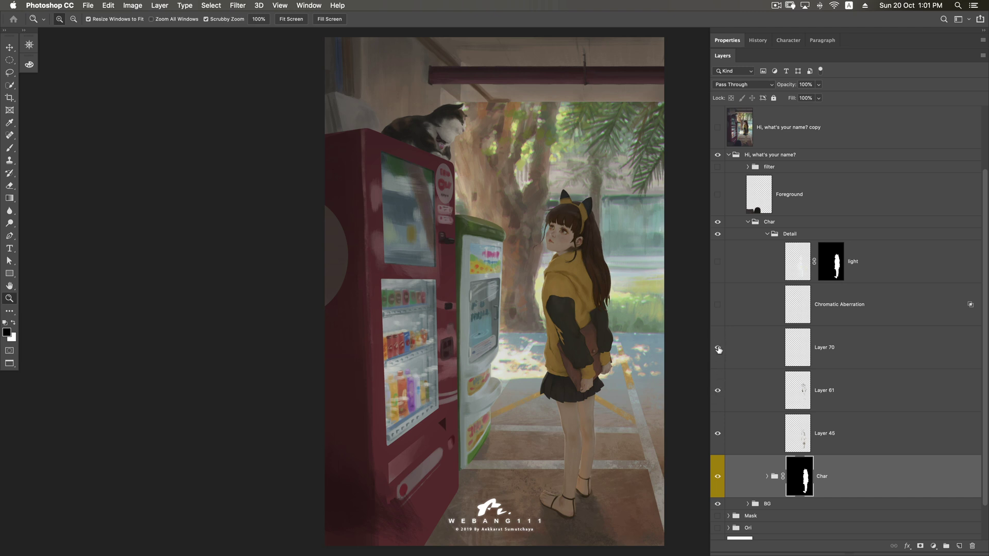
left_click_drag(564, 219, 713, 301)
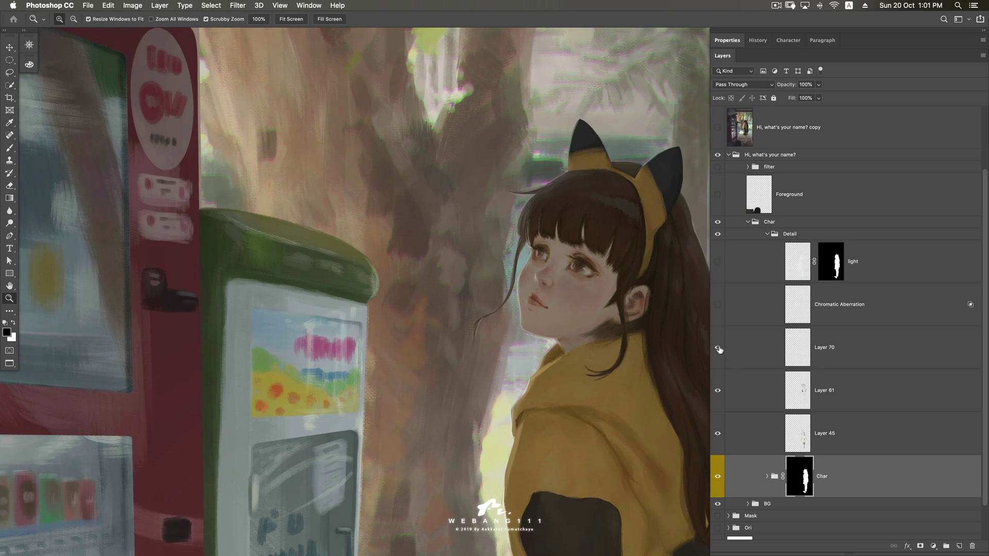
left_click(718, 348)
mouse_move(648, 358)
left_mouse_down()
mouse_move(618, 357)
mouse_move(583, 326)
left_mouse_up()
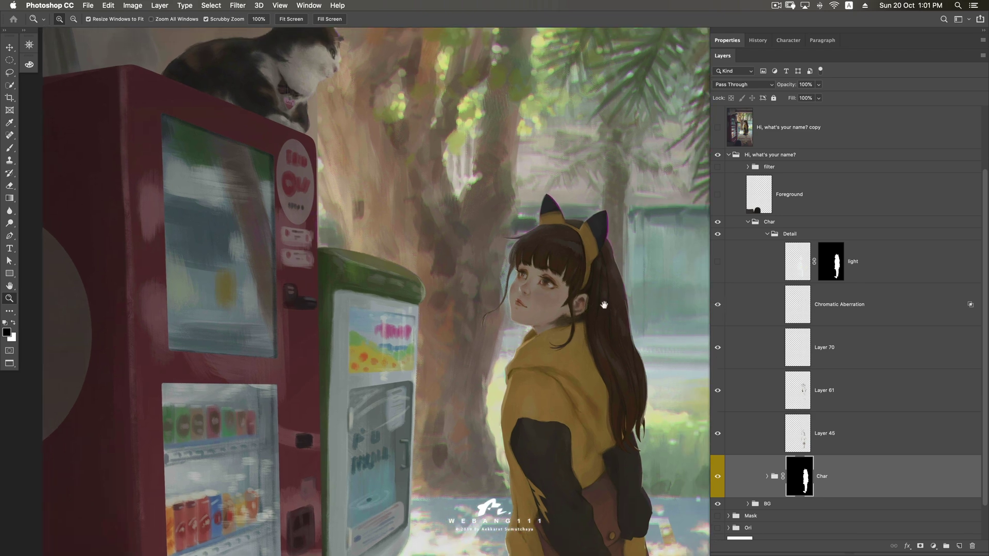
left_click_drag(615, 294, 633, 294)
Compare the head's colour fringes with Chromatic Aberration off and on, leaving it on
left_click(810, 315)
left_click_drag(614, 246, 604, 255)
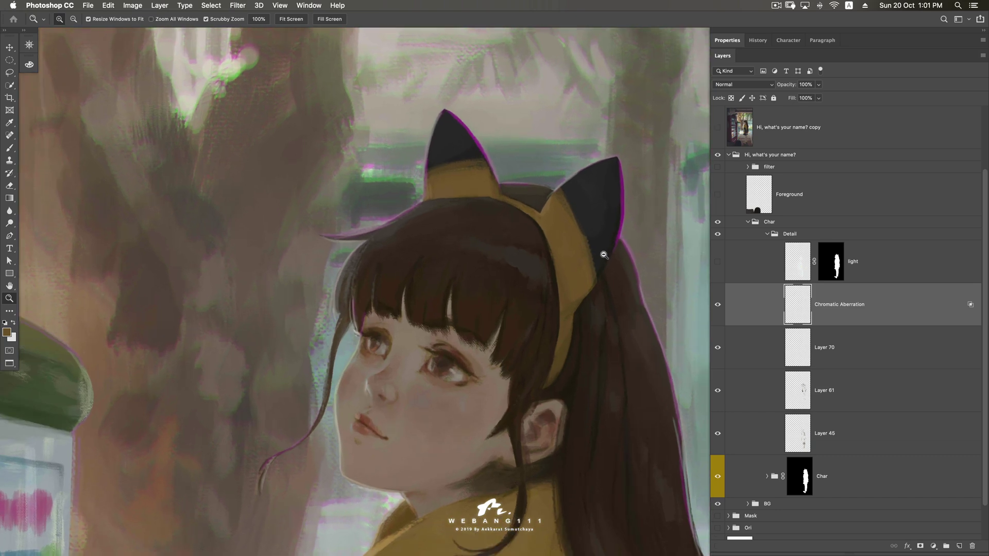
left_click(604, 255, "alt")
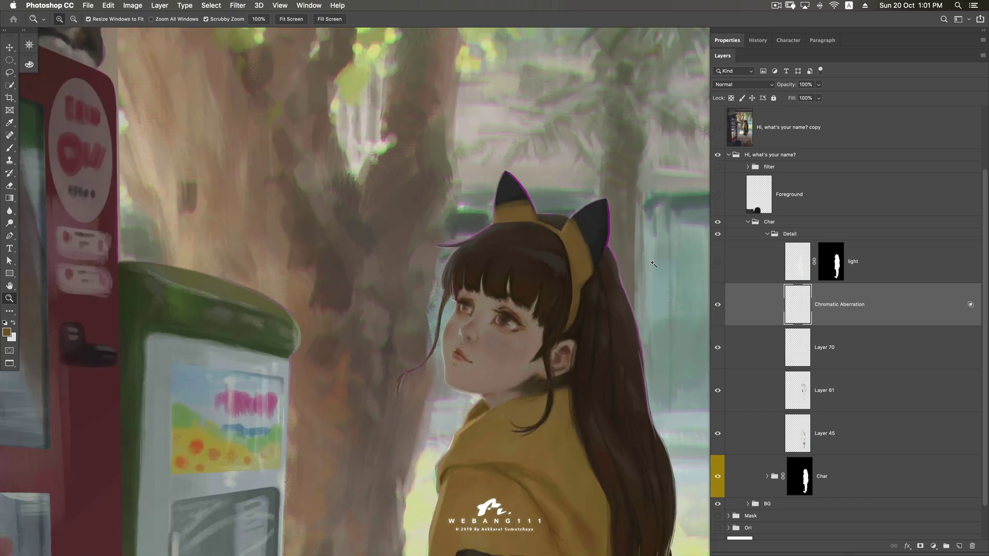
left_click_drag(652, 263, 628, 283)
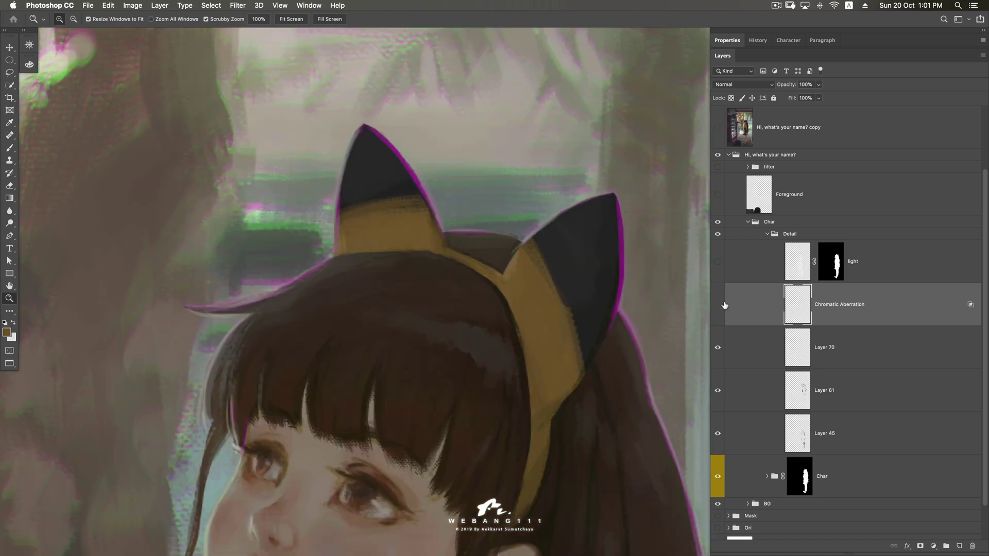
left_click(531, 297)
left_click(717, 304)
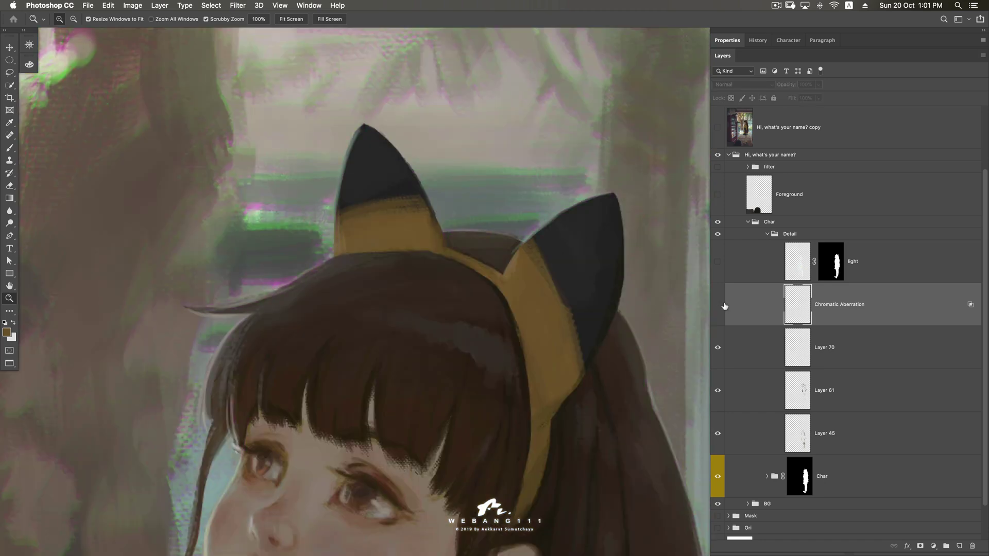
left_click(647, 299, "alt")
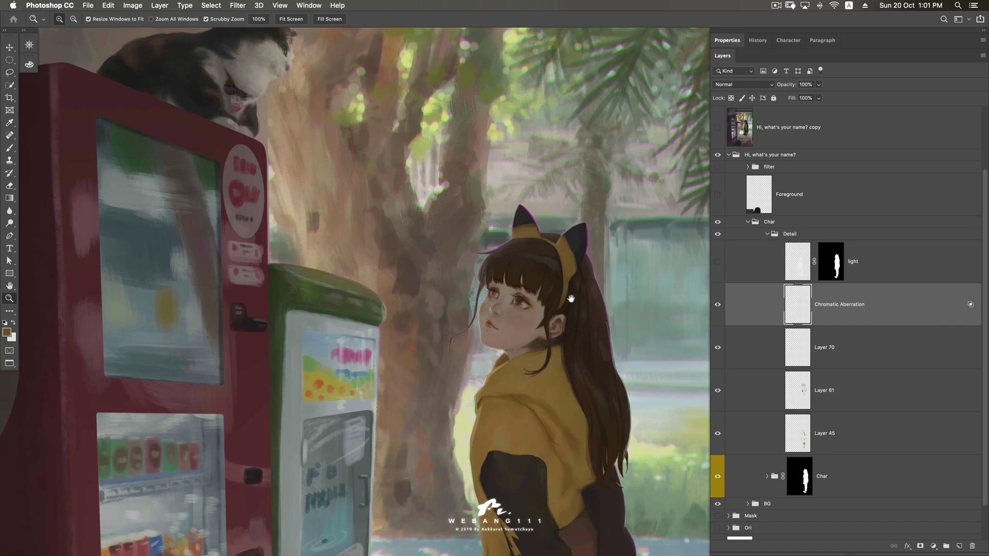
left_click(787, 262)
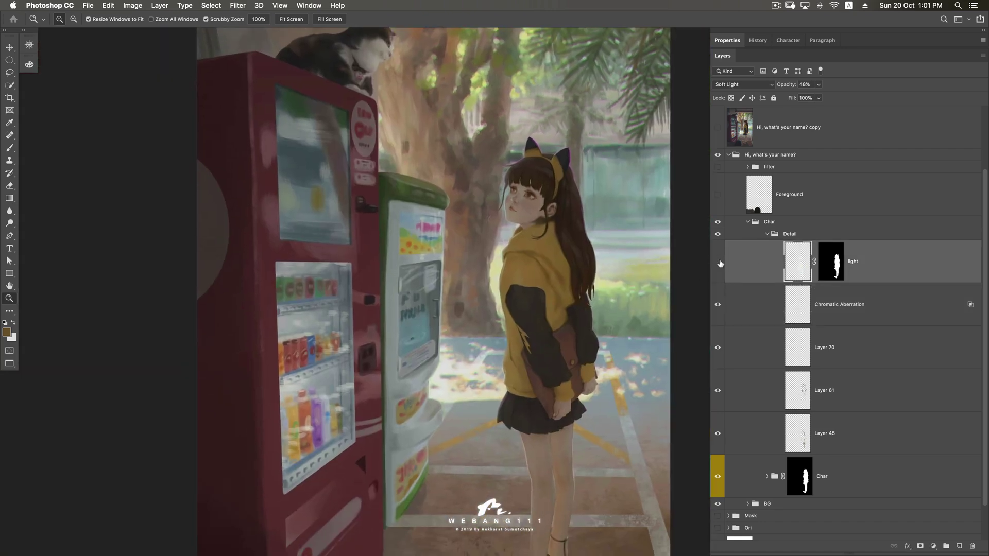
Compare the girl with the light layer off and on, then collapse the Char group
left_click(717, 261)
left_click(538, 334, "alt")
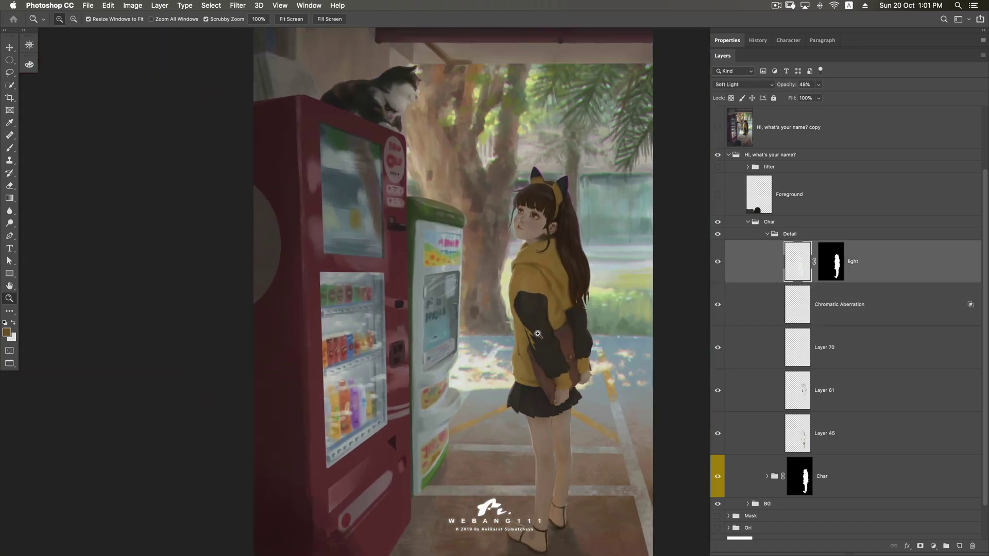
left_click(747, 222)
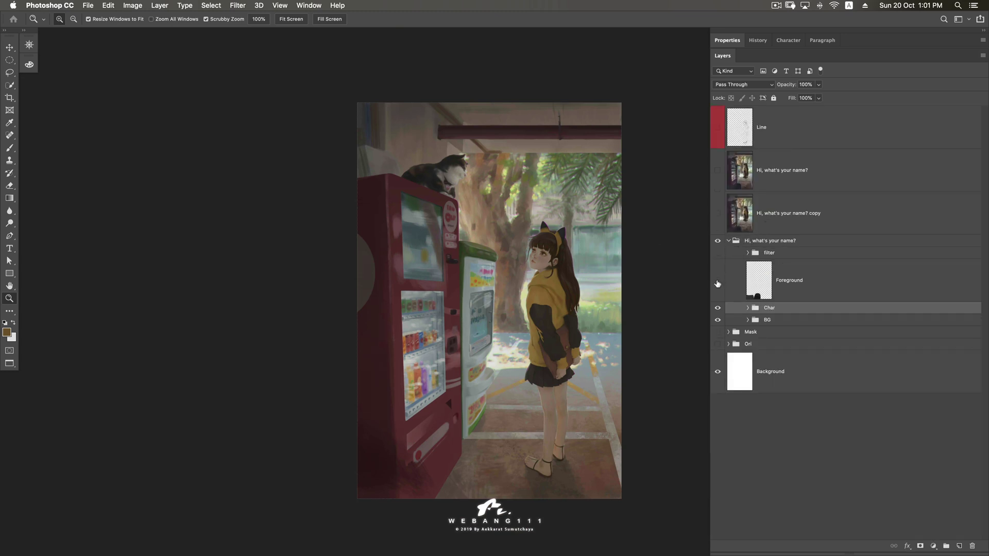
Show the Foreground shapes and filter group, hiding its Color Lookup, Curves and Exposure adjustments
left_click(717, 282)
left_click(717, 253)
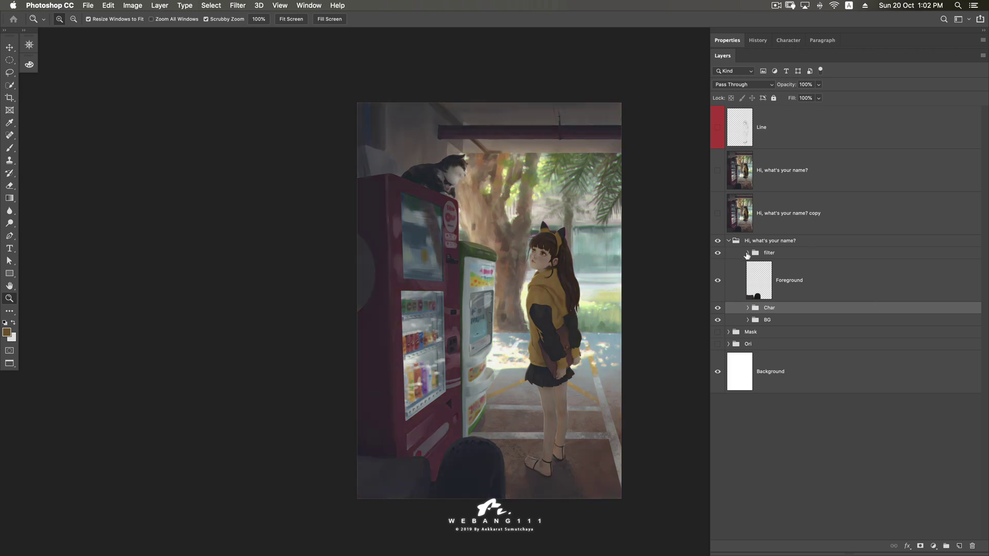
left_click(747, 253)
left_click_drag(717, 280, 720, 408)
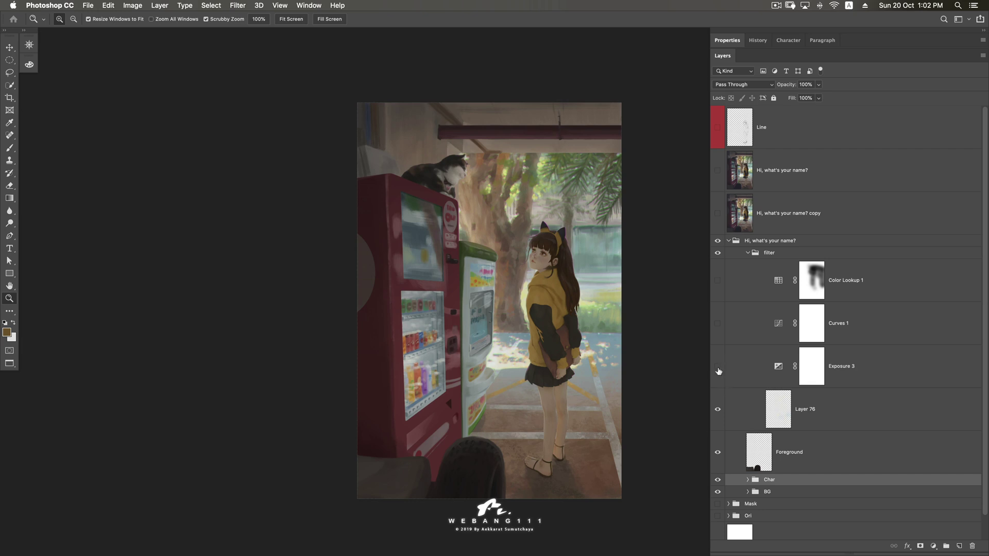
Turn on Exposure 3, comparing the picture before and after
left_click(717, 366)
left_click(879, 364)
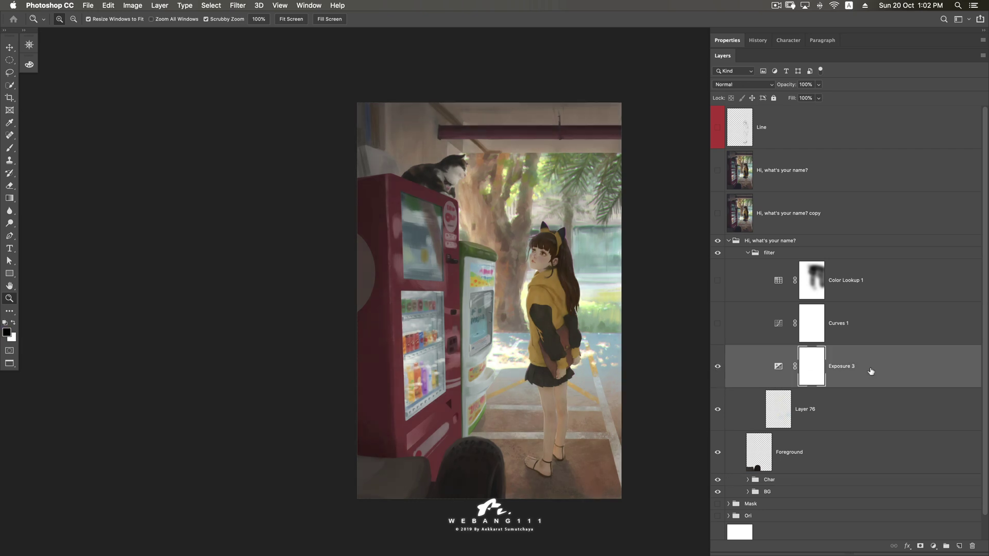
left_click(718, 366)
left_click(717, 366)
Turn on Curves 1, view its curve settings, and toggle it to compare
left_click(849, 322)
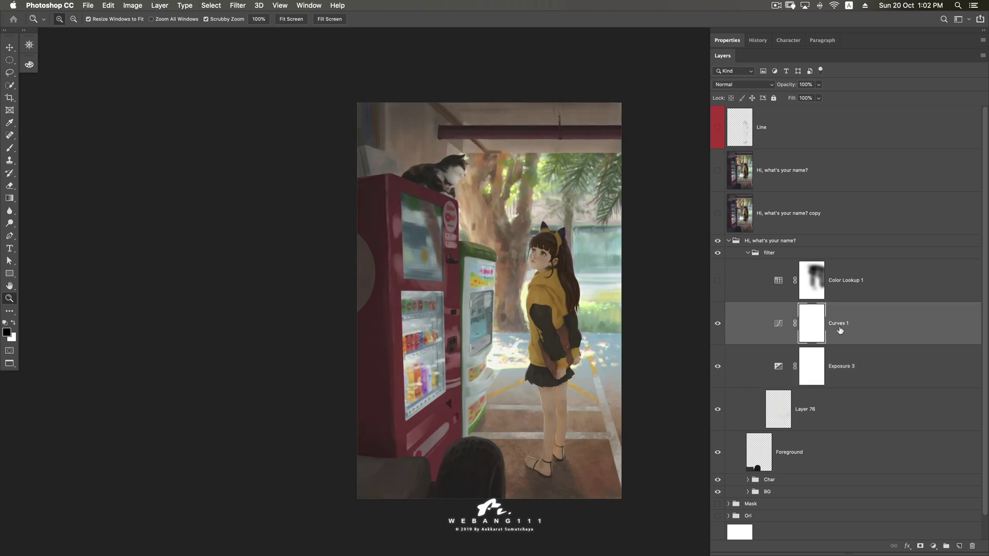
left_click(718, 324)
left_click(778, 324)
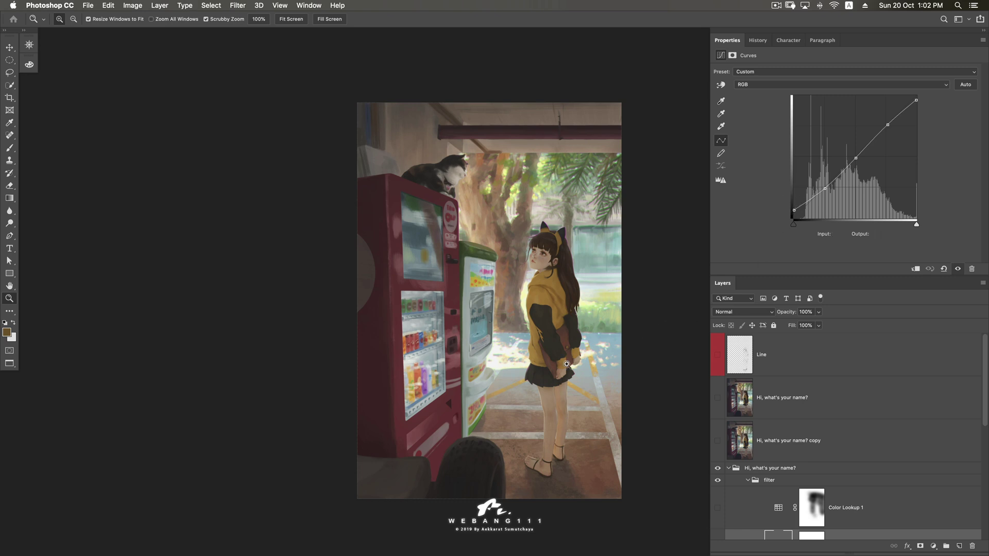
scroll(550, 397, "down", 3)
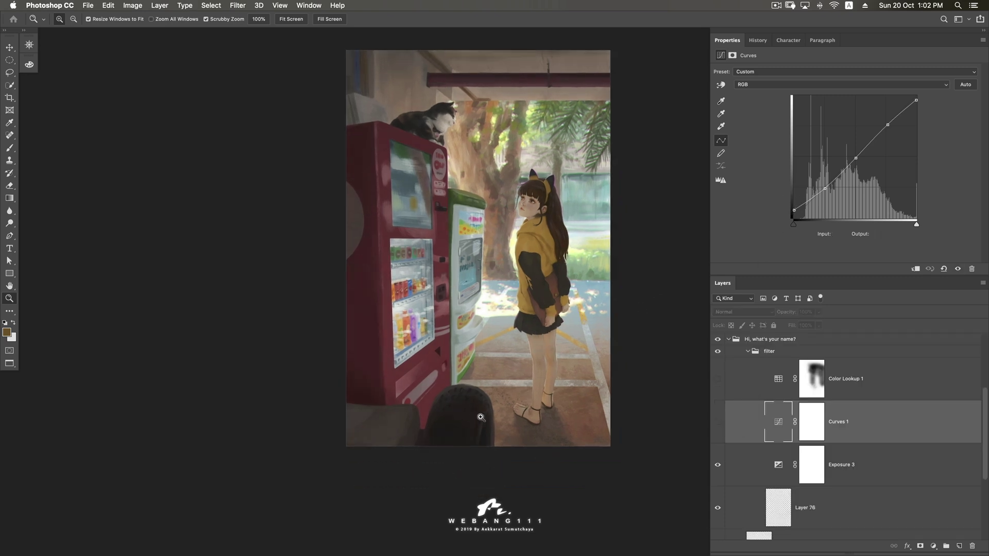
left_click(719, 422)
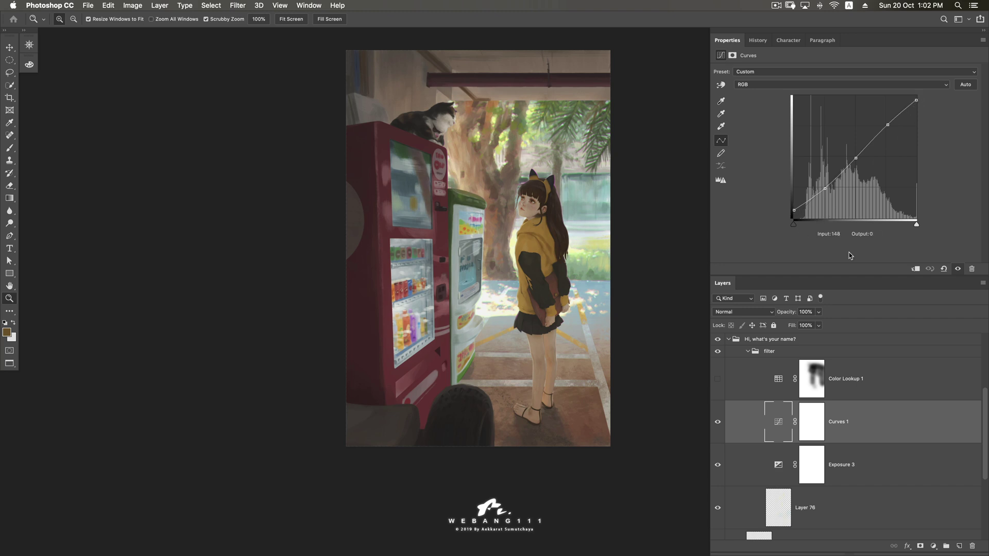
left_click(718, 425)
Select Color Lookup 1, make it visible and enlarge the layer list
left_click(859, 384)
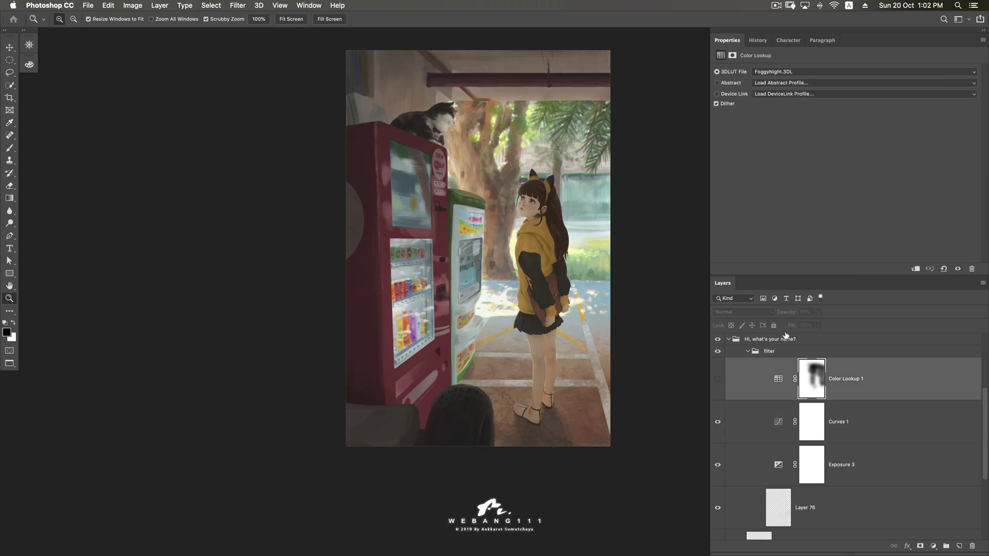
left_click(717, 379)
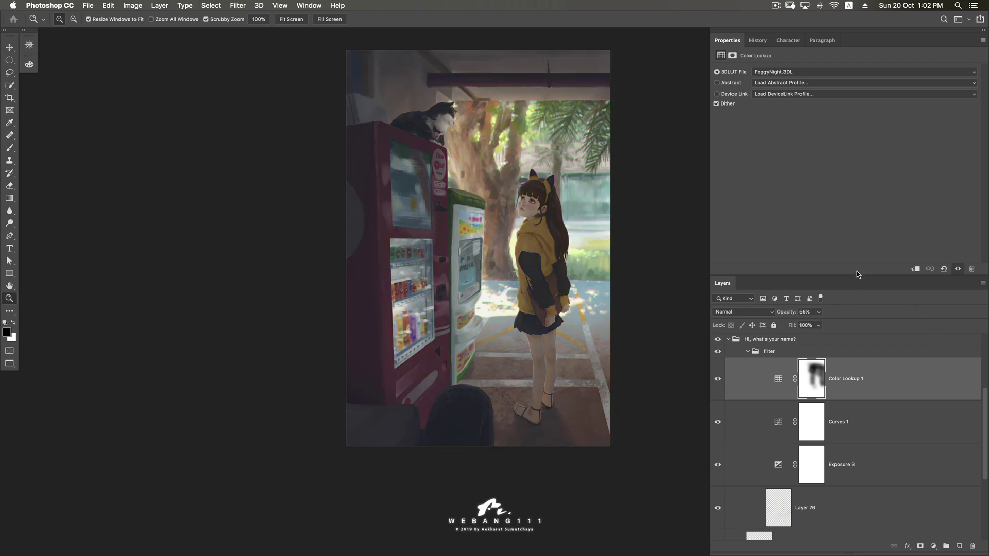
left_click_drag(855, 274, 856, 152)
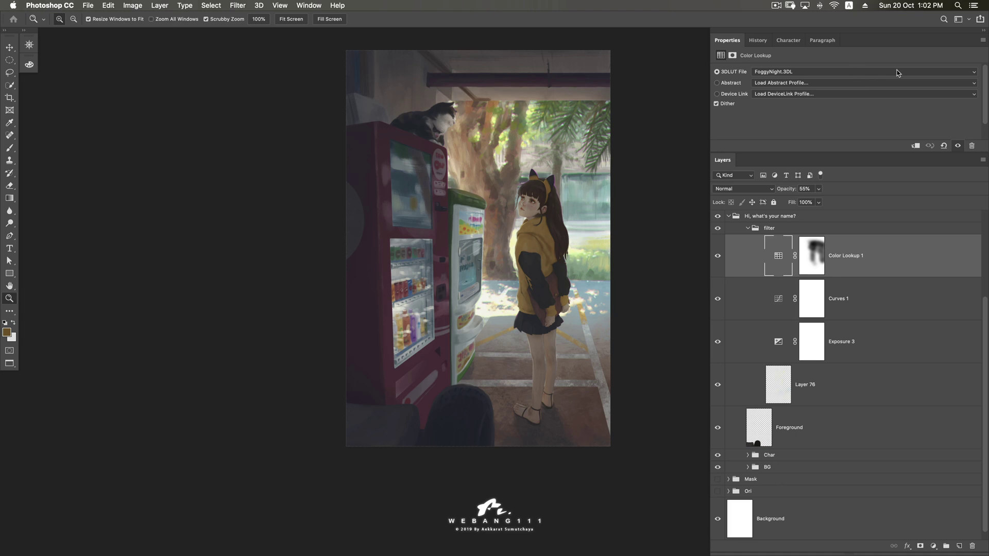
Try the Fuji ETERNA 250D Fuji 3510, Fuji F125 Kodak 2393 and 2395 film looks
left_click(898, 72)
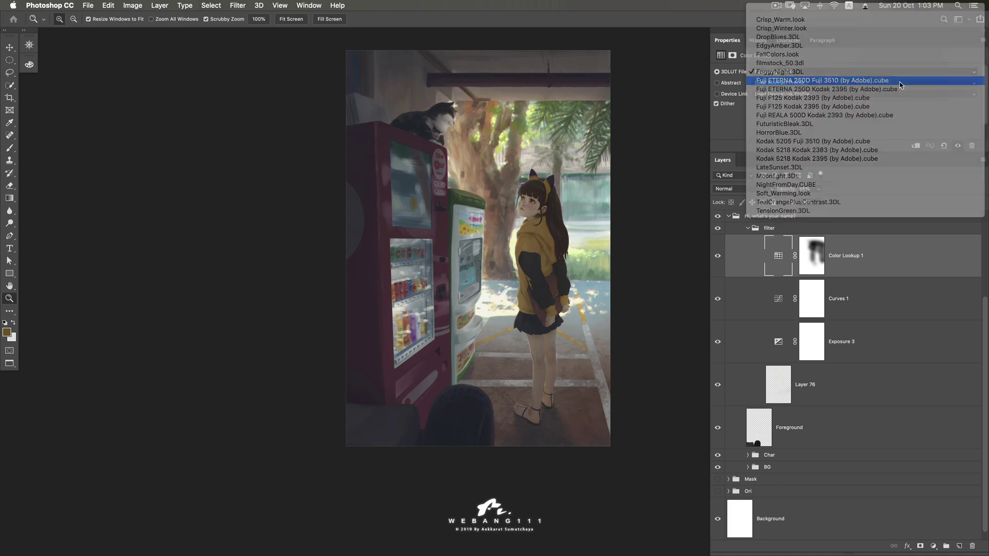
left_click(899, 81)
left_click(890, 72)
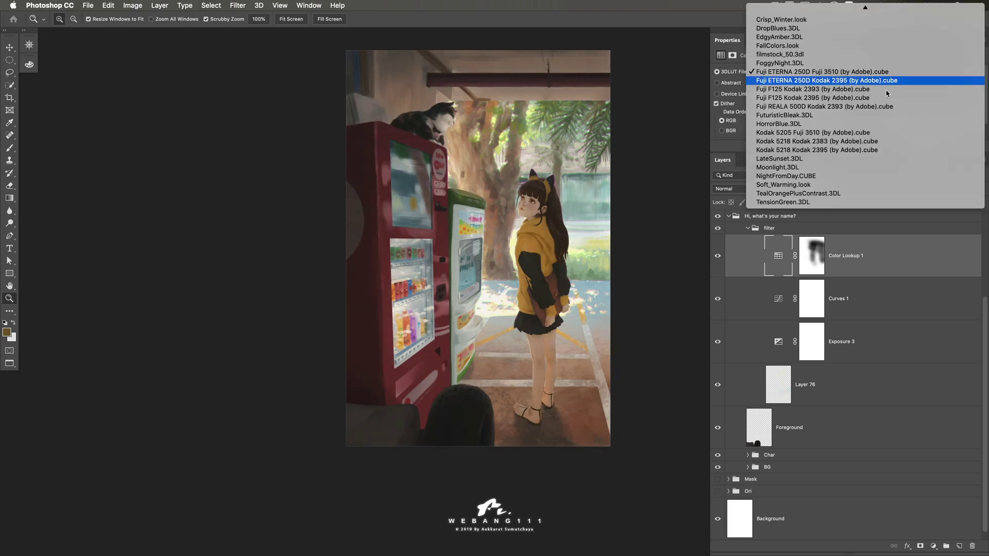
left_click(887, 90)
left_click(892, 73)
left_click(892, 74)
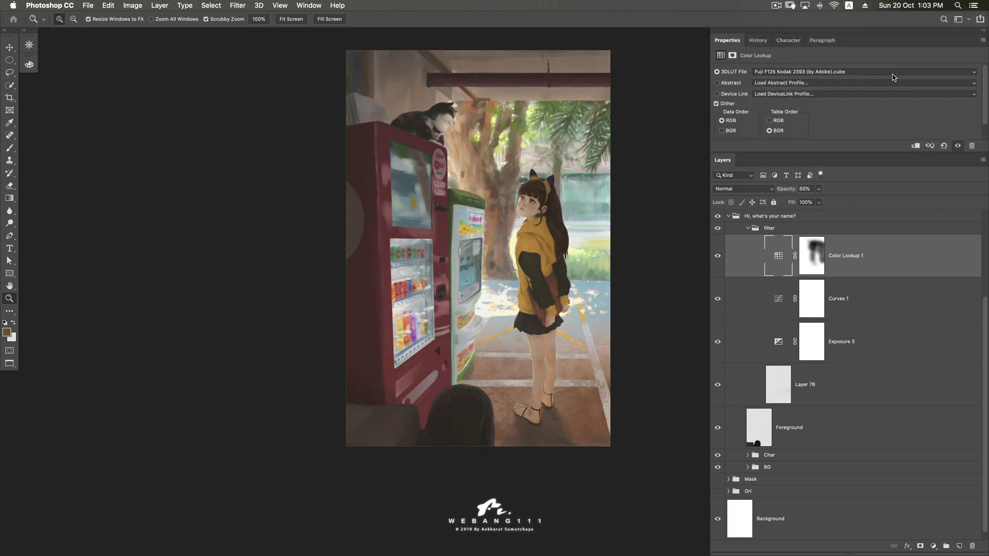
left_click(894, 71)
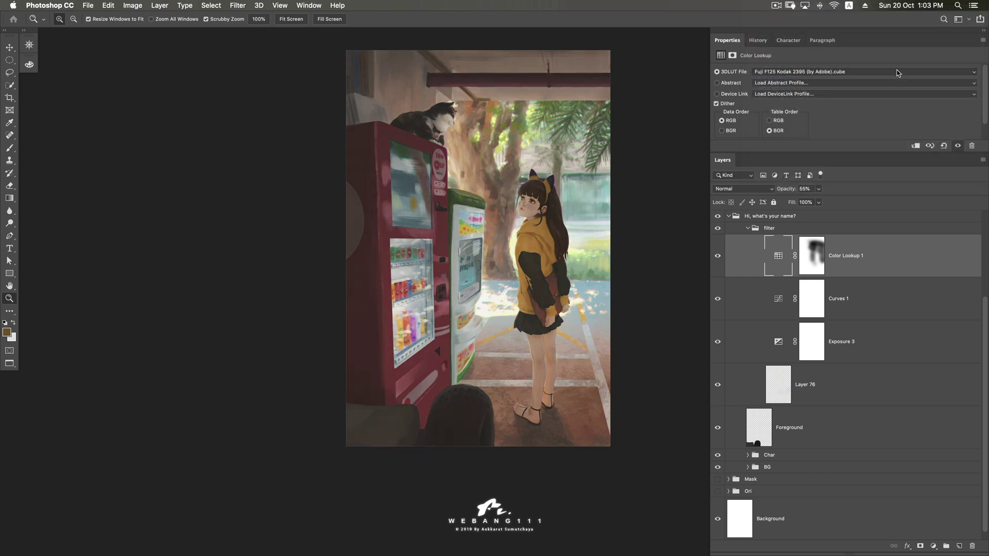
Return the lookup to FoggyNight.3DL and view the layer's mask settings
left_click(896, 72)
left_click(896, 37)
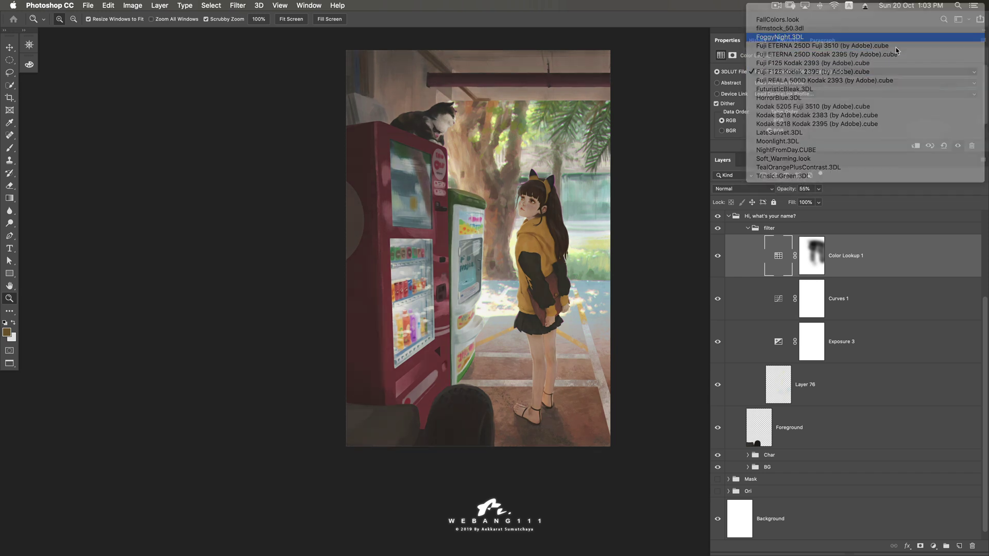
left_click(893, 71)
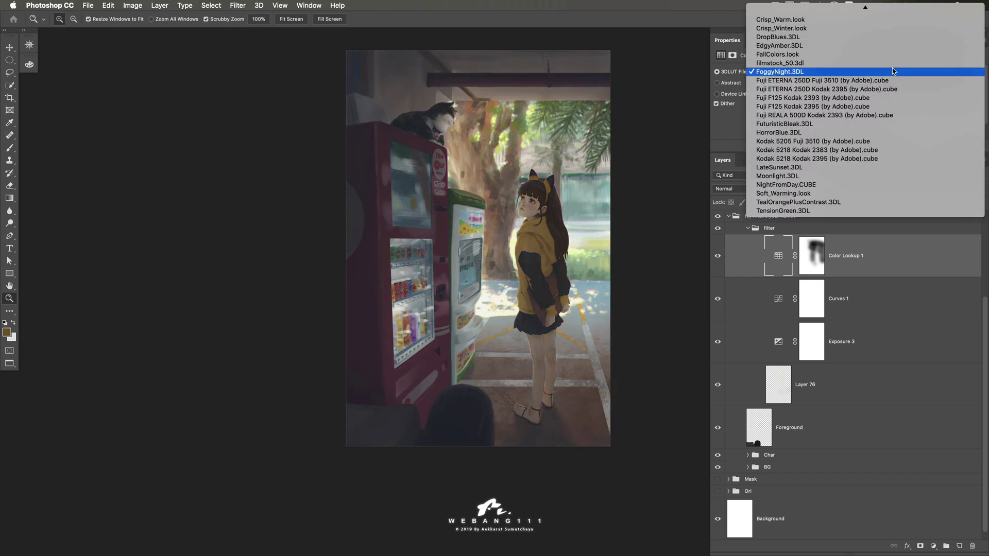
left_click(892, 74)
left_click(817, 251)
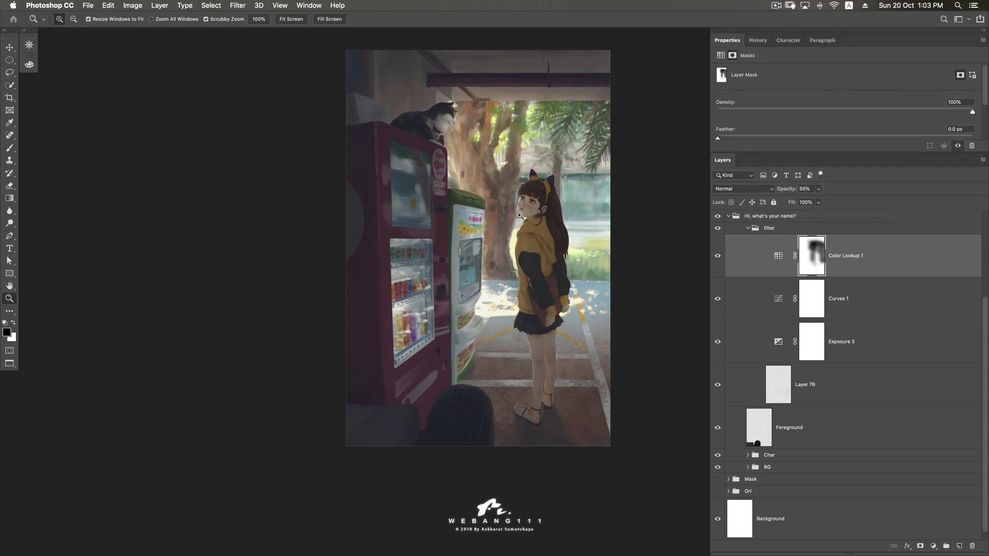
Duplicate the collapsed "Hi, what's your name?" group and merge the copy (Cmd+E)
left_click(717, 256)
left_click(748, 228)
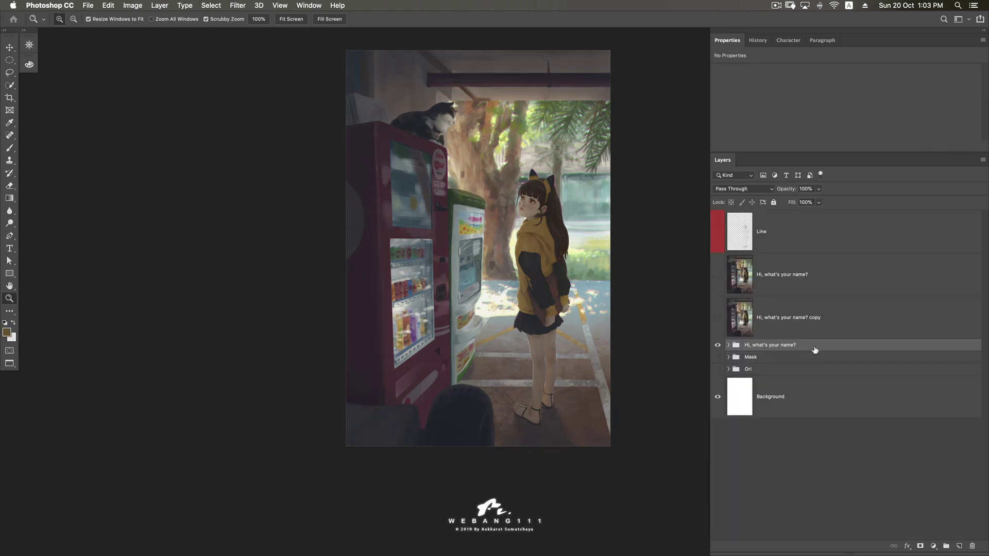
left_click_drag(796, 342, 958, 546)
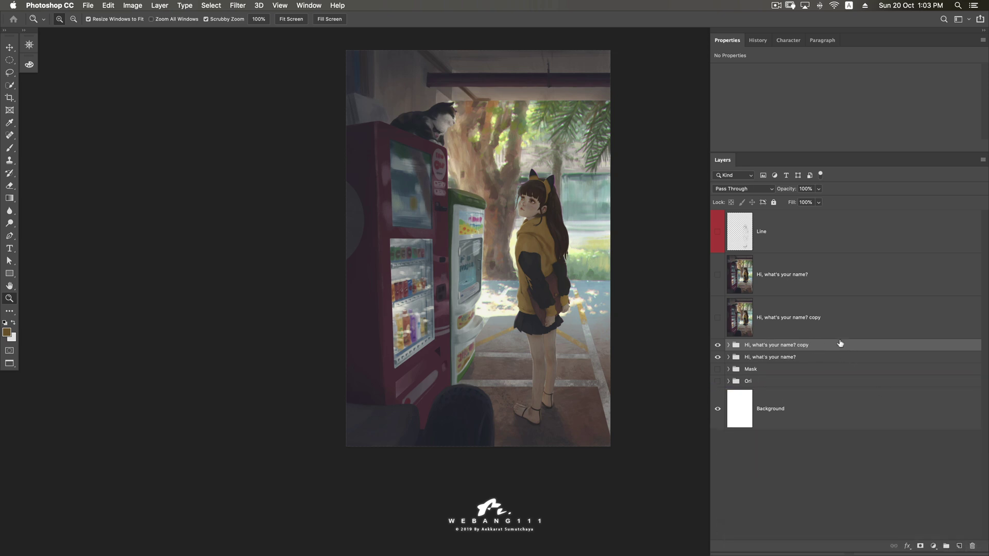
key("super+e")
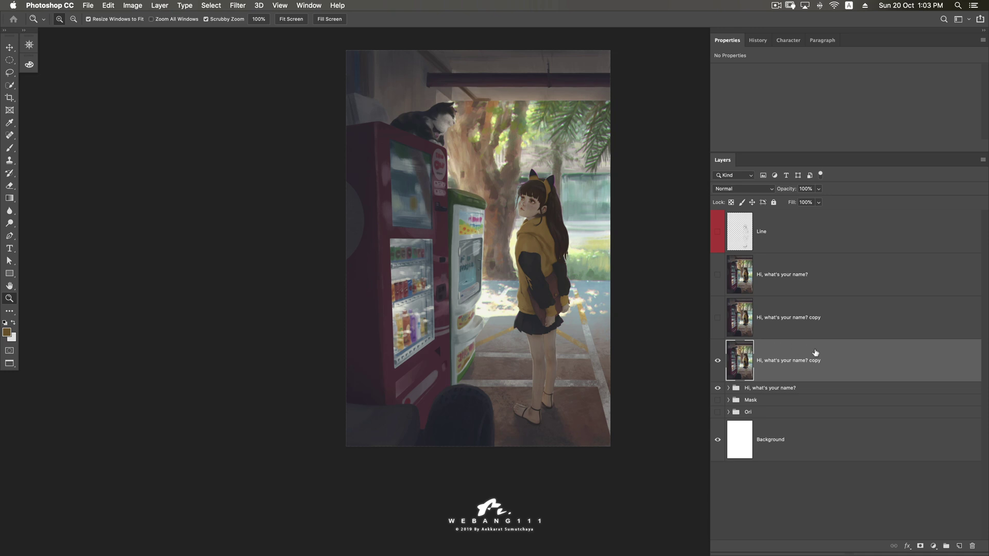
Delete the extra merged copy, then show the remaining copy and hide the original group
left_click_drag(824, 360, 971, 546)
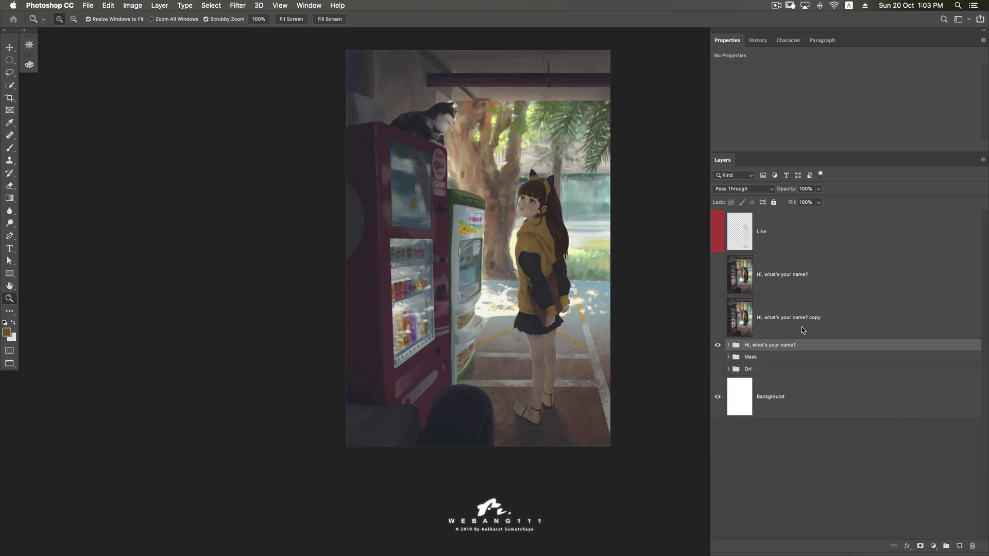
left_click(734, 315)
left_click(718, 345)
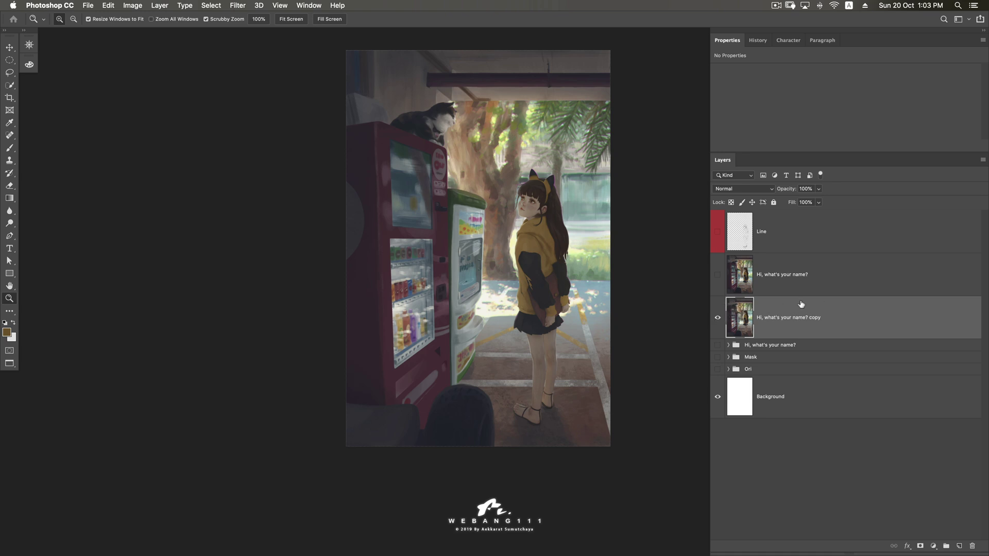
Select the whole canvas, then open Lens Correction and cancel it
left_click(717, 318)
key("super+a")
left_click(238, 5)
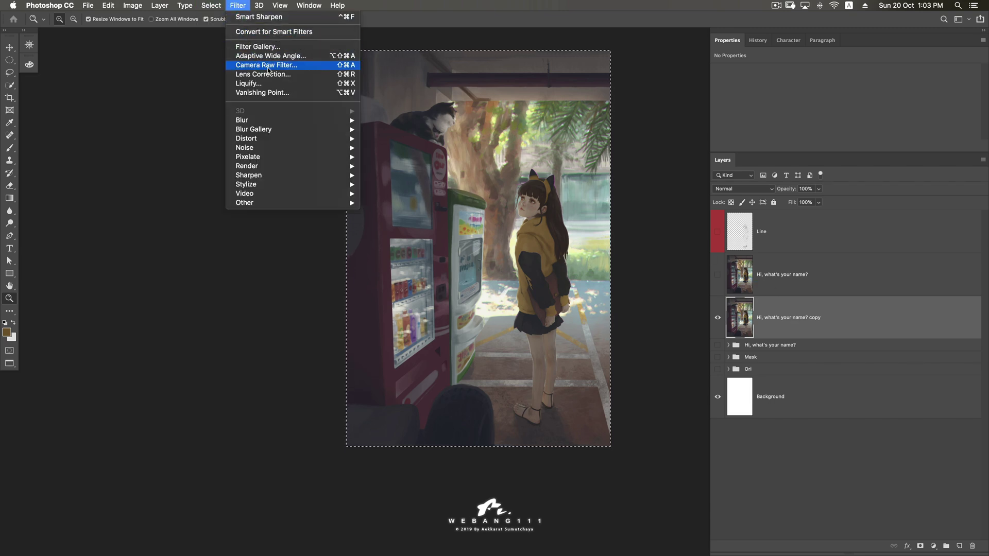
left_click(289, 75)
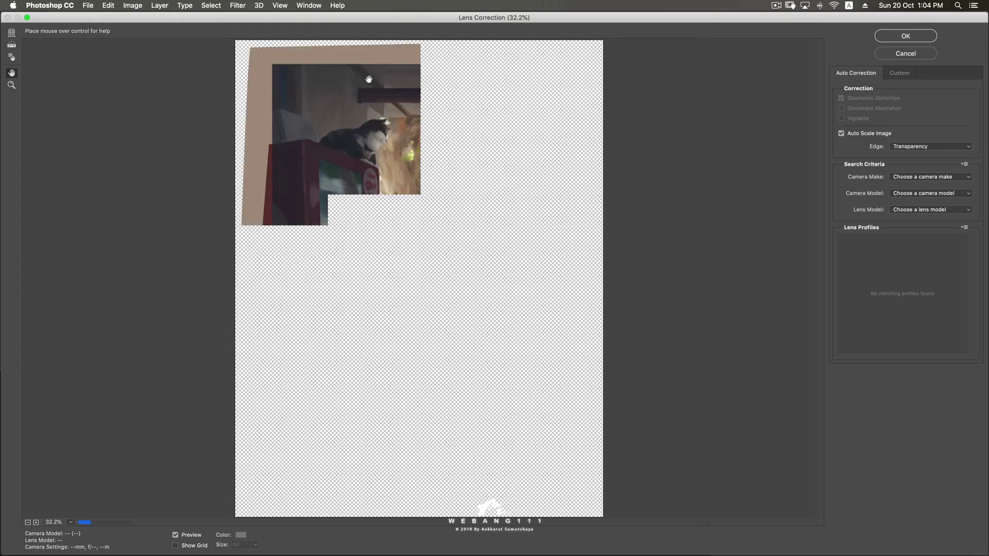
left_click(909, 55)
Select the merged copy layer and duplicate it as Layer 77 (Ctrl+J)
left_click(783, 346)
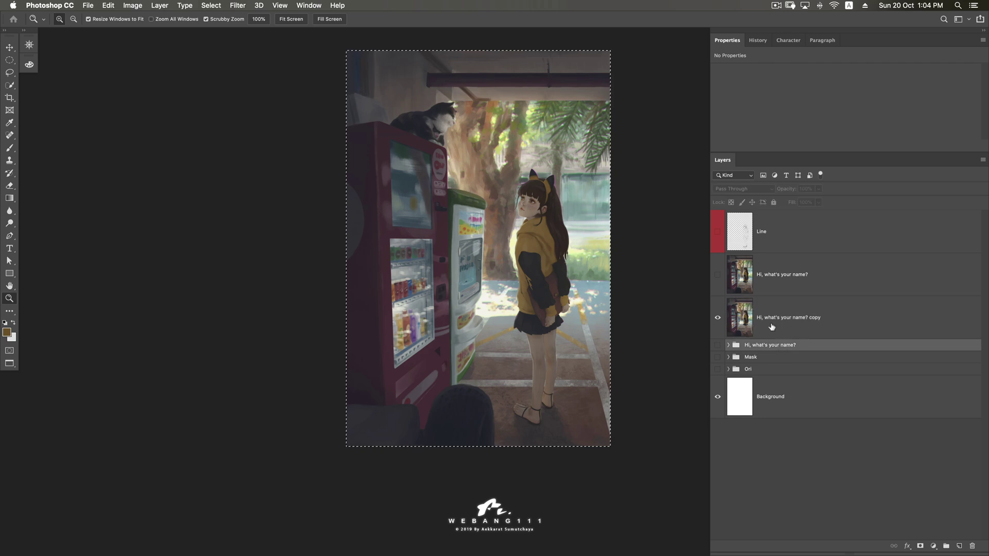
left_click(771, 327)
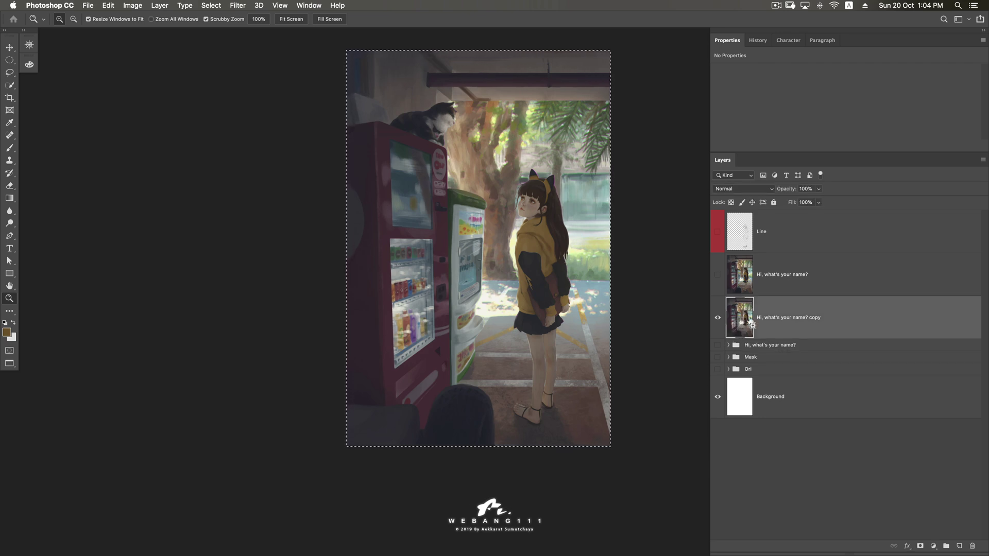
key("ctrl+j")
left_click(800, 377)
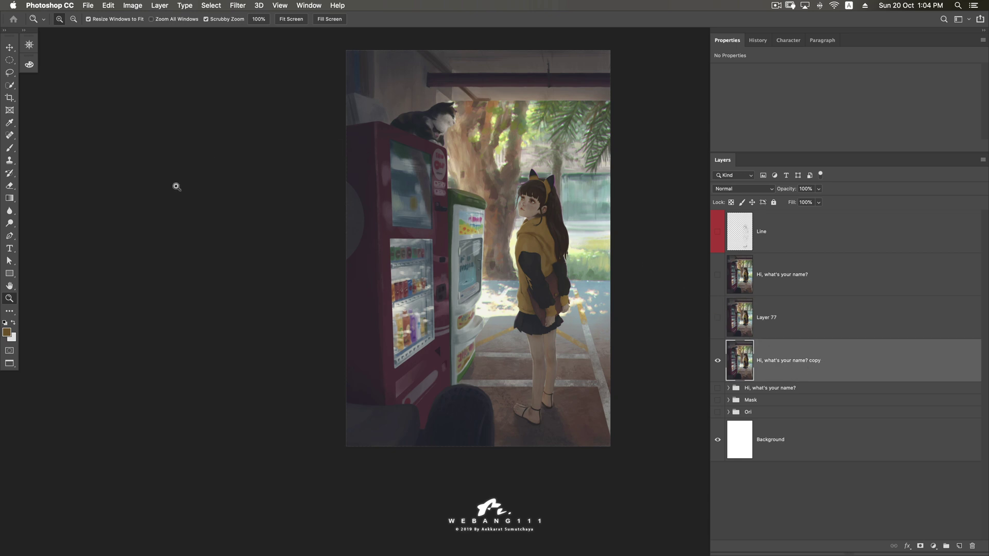
Open and cancel Lens Correction, then select and show Layer 77
left_click(236, 6)
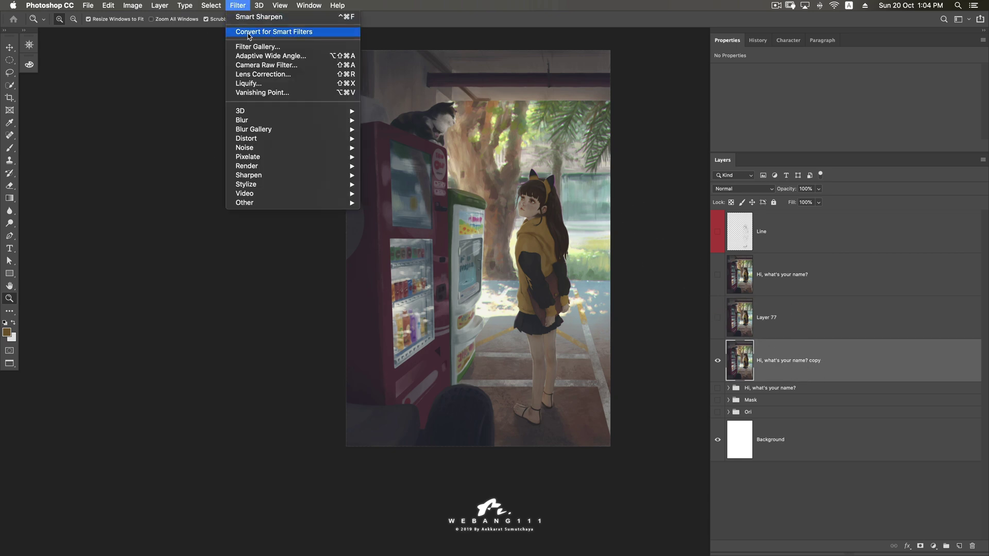
left_click(261, 75)
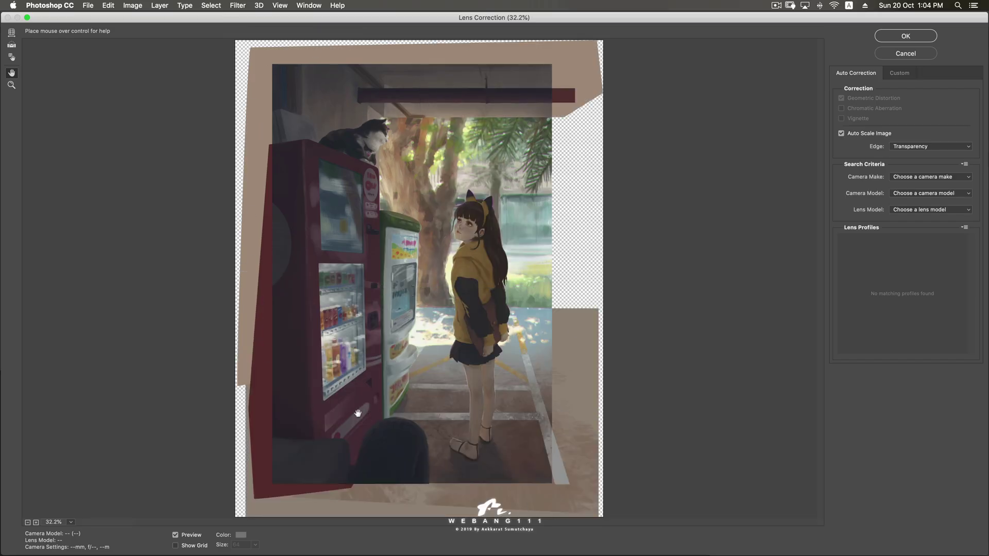
left_click(906, 53)
left_click(773, 306)
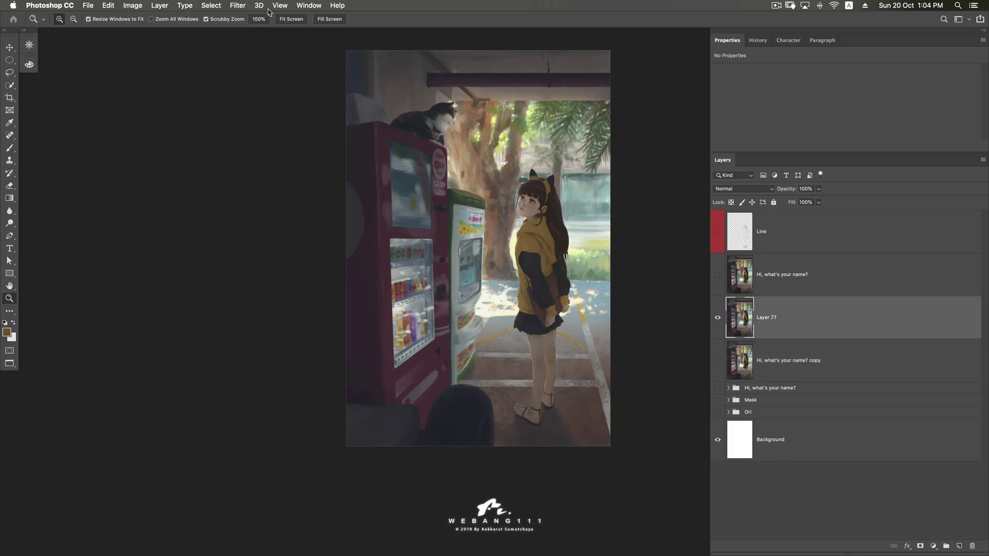
In Lens Correction's Custom settings, set rough red/cyan and blue/yellow fringe values and zoom the preview
left_click(238, 6)
left_click(255, 75)
left_click(896, 74)
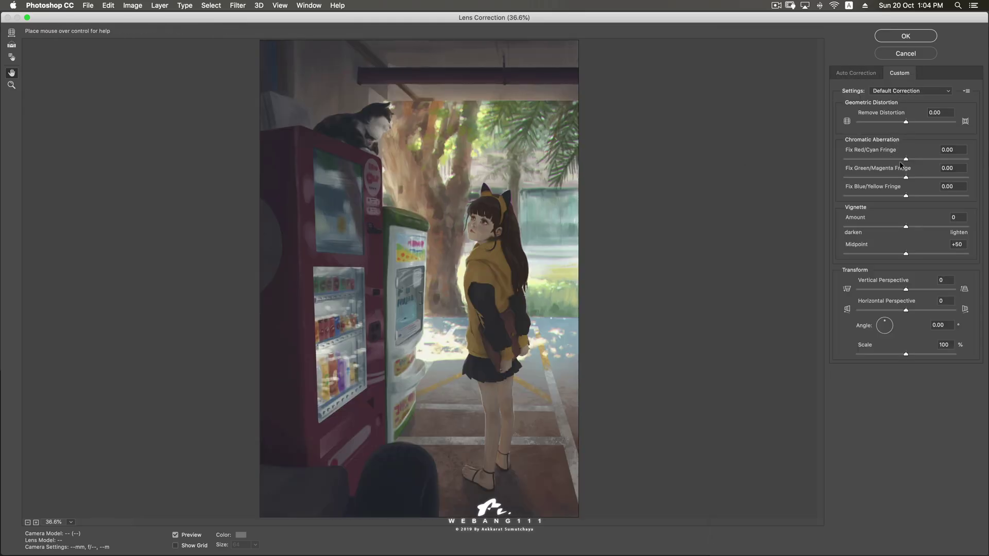
left_click_drag(906, 159, 884, 160)
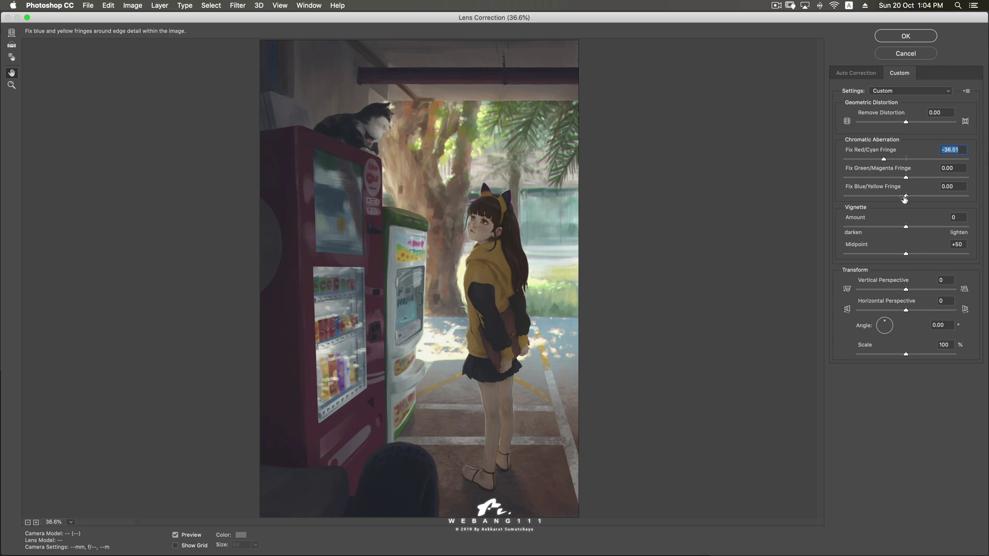
left_click_drag(905, 196, 887, 196)
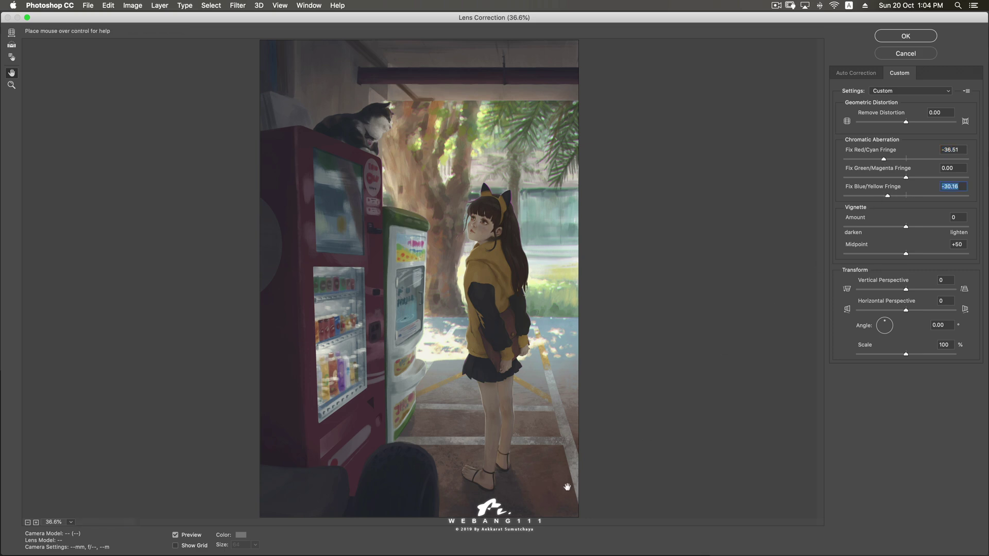
key("super+equal")
key("super+equal")
key("super+equal")
key("super+equal")
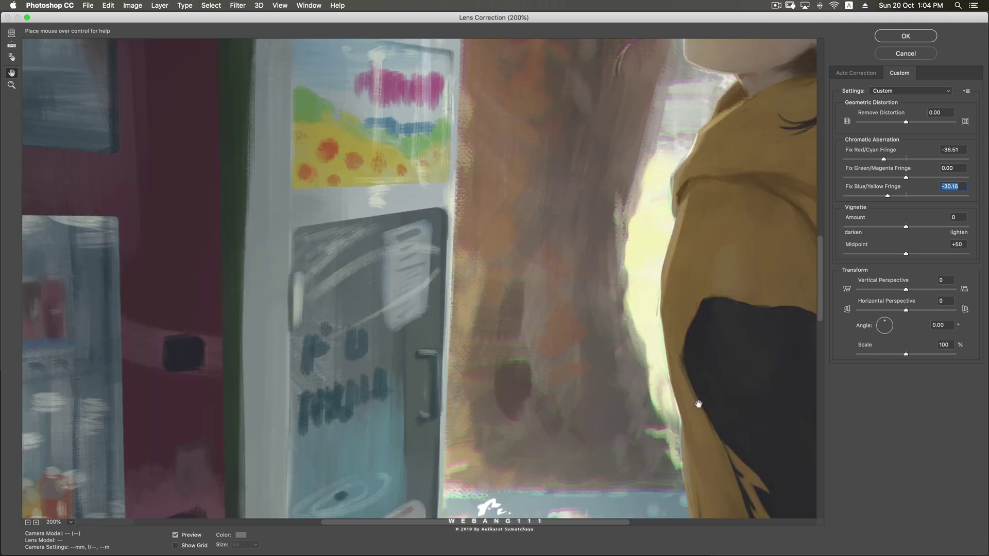
scroll(702, 402, "down", 5)
scroll(541, 265, "down", 5)
scroll(504, 192, "down", 3)
scroll(541, 216, "down", 5)
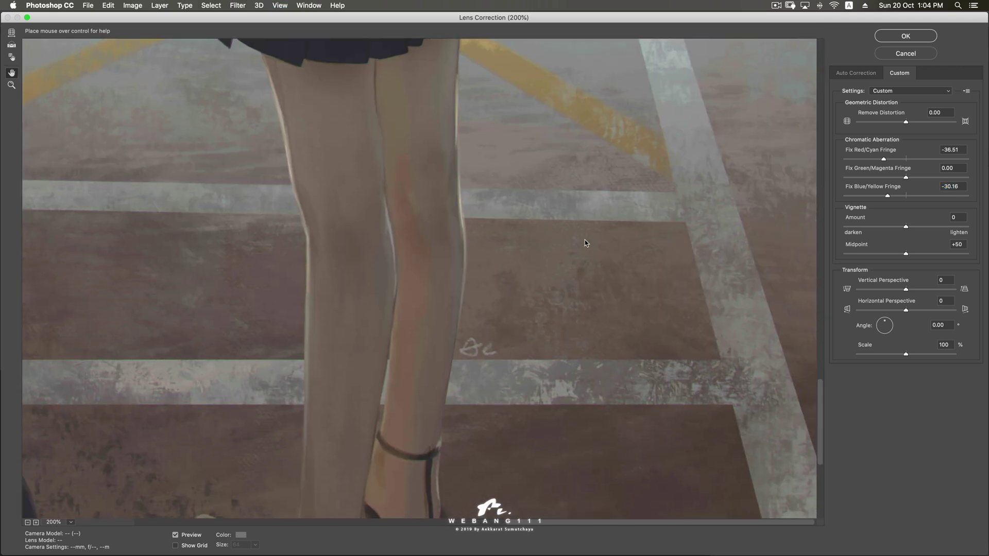
scroll(584, 242, "down", 3)
scroll(585, 242, "down", 1)
Fine-tune both fringe sliders to about -33 and apply the correction to Layer 77
left_click(886, 197)
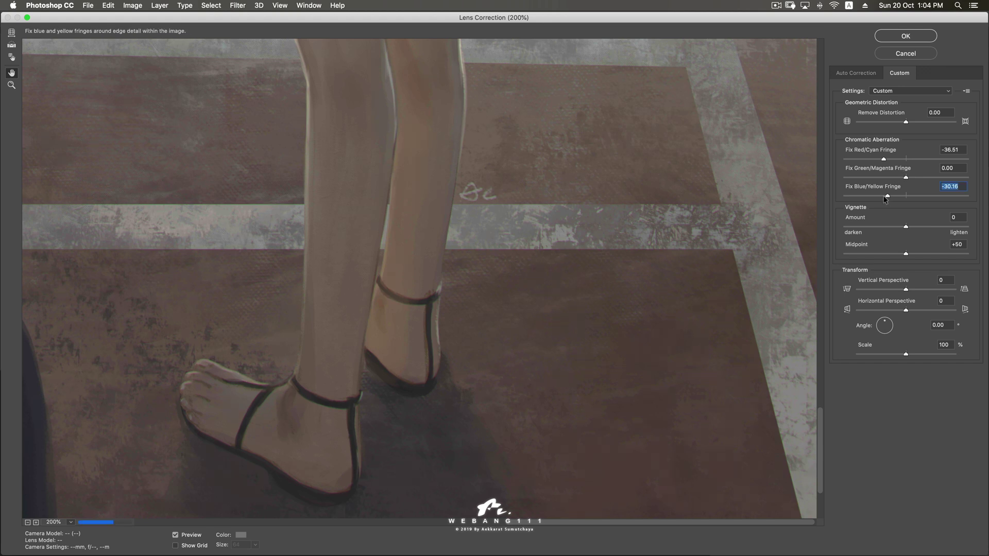
left_click_drag(883, 198, 861, 196)
left_click_drag(884, 159, 867, 160)
left_click_drag(861, 196, 880, 196)
left_click(885, 160)
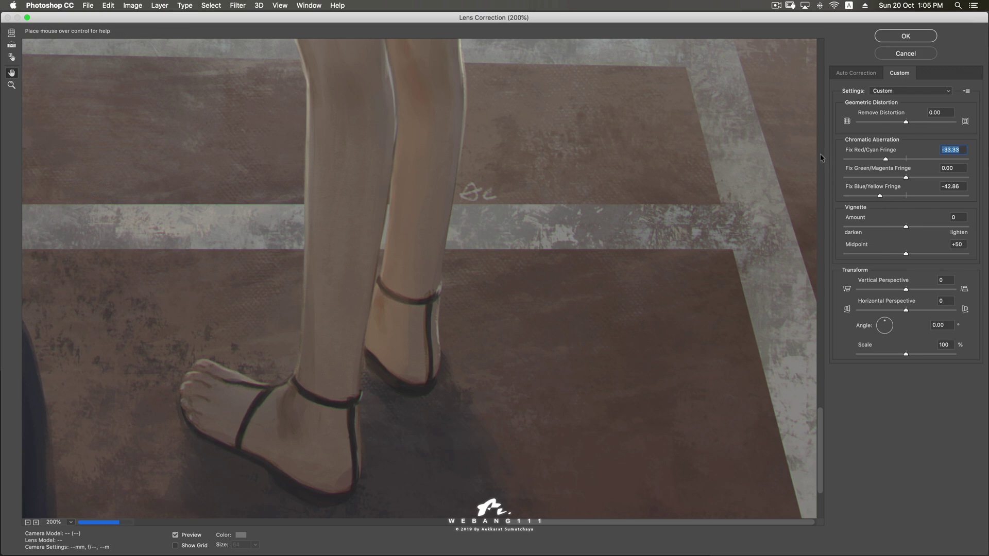
key("super+0")
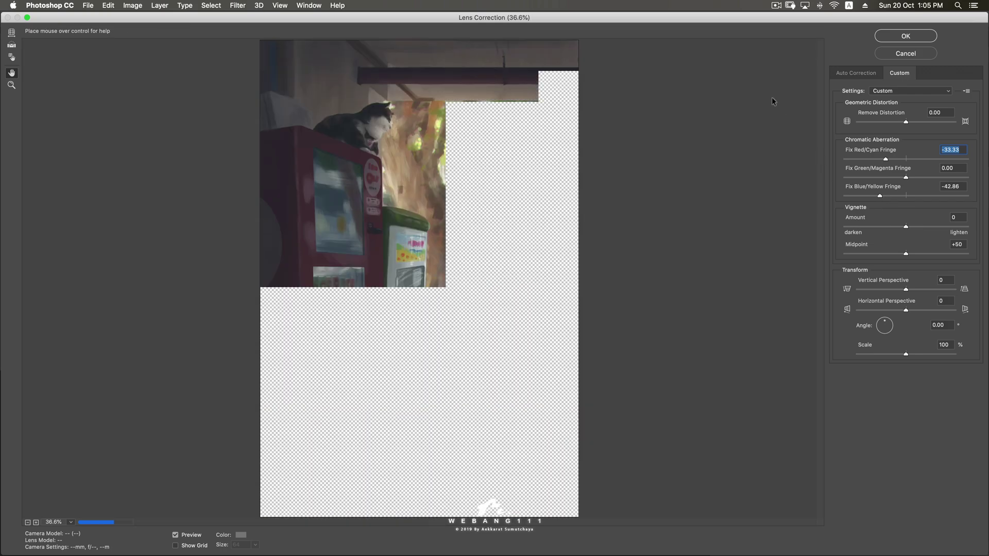
left_click(880, 196)
left_click_drag(881, 196, 885, 196)
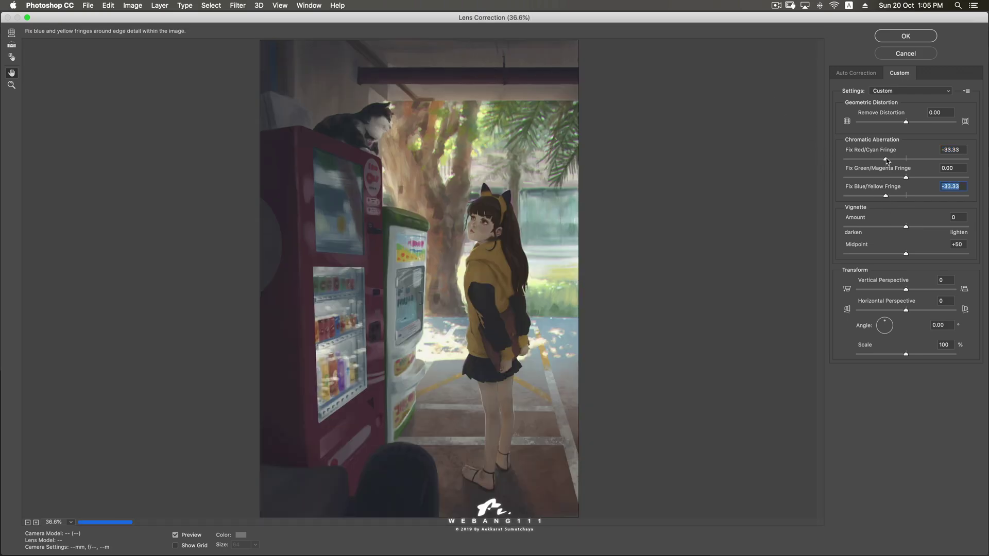
left_click(905, 37)
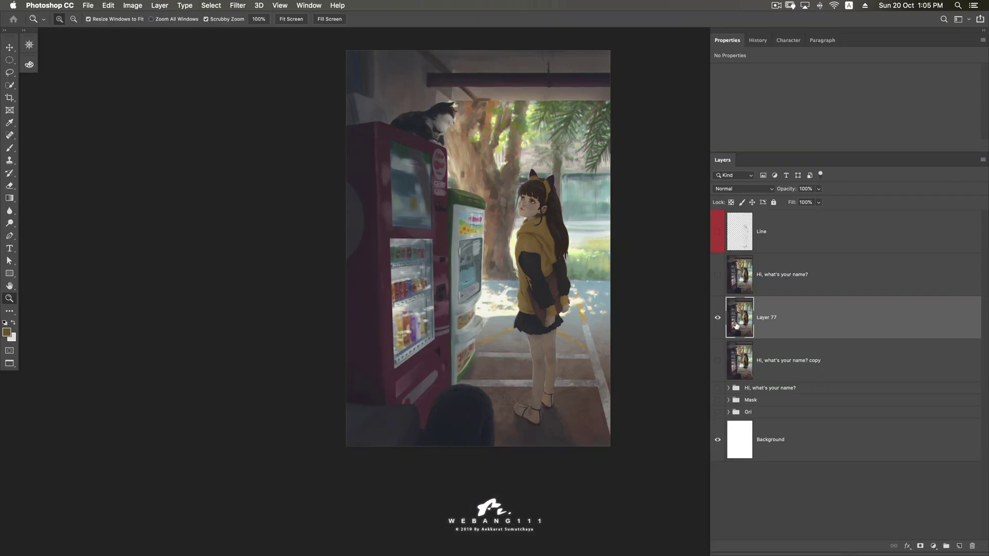
Zoom in on the girl's face and apply Smart Sharpen at 200% amount, 1 px radius
mouse_move(510, 204)
left_mouse_down()
mouse_move(575, 197)
mouse_move(552, 201)
left_mouse_up()
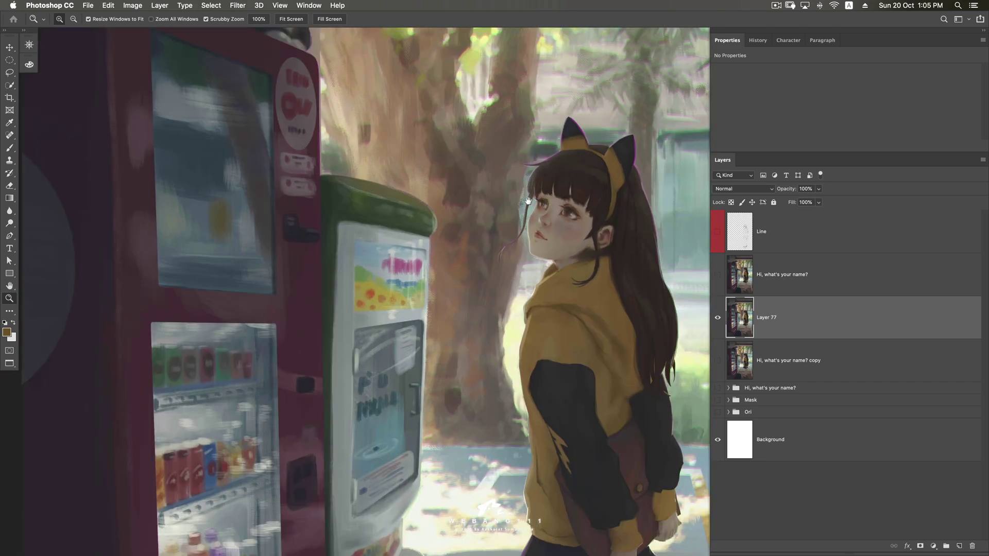
scroll(548, 197, "up", 5)
left_click(237, 5)
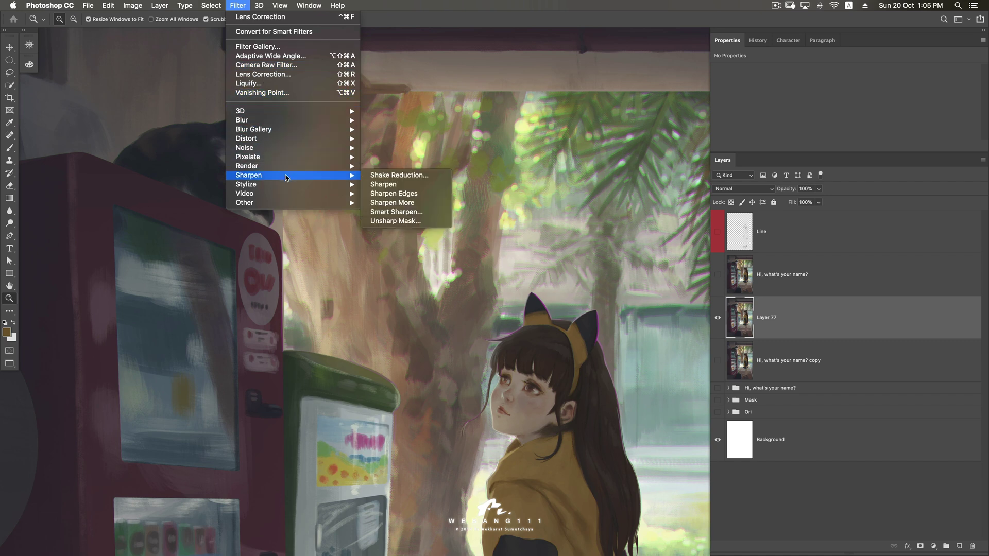
mouse_move(249, 175)
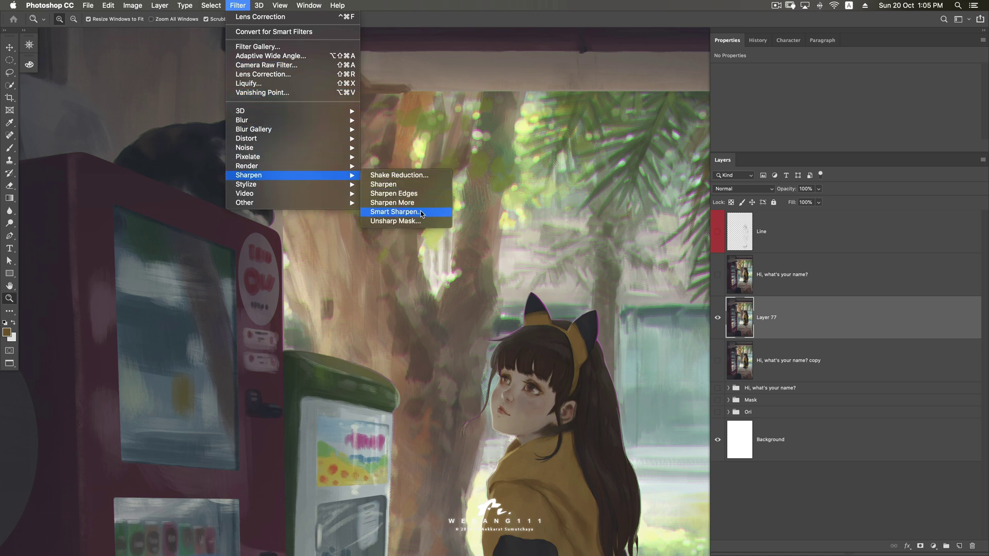
left_click(423, 213)
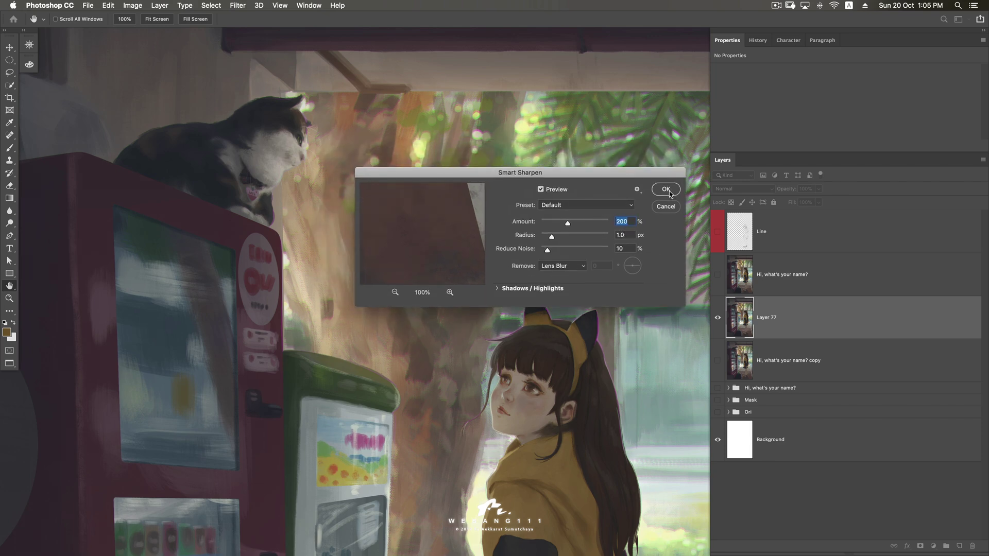
key("Return")
Show the merged copy, toggle Layer 77 off and on to compare, then zoom out and in
key("z")
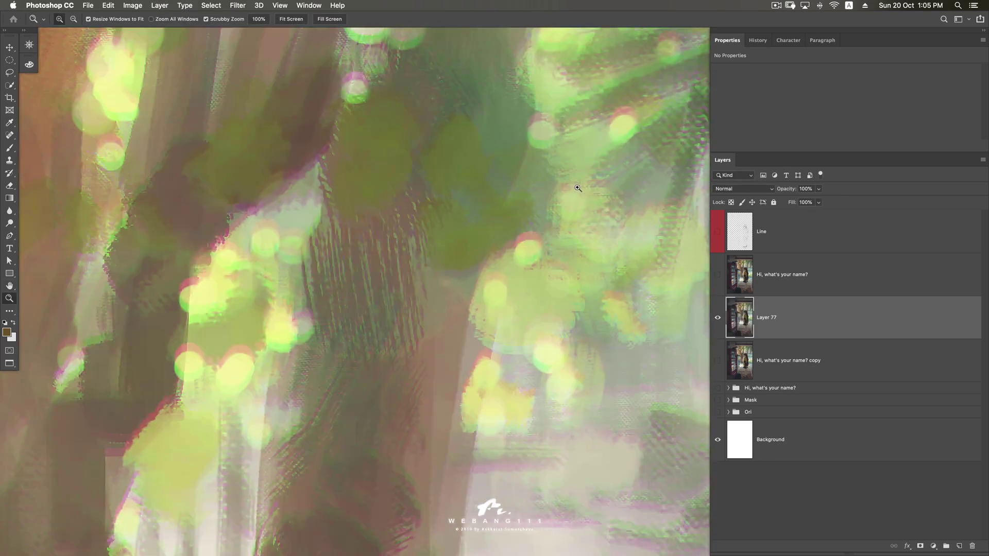
left_click_drag(578, 187, 715, 256)
left_click(717, 361)
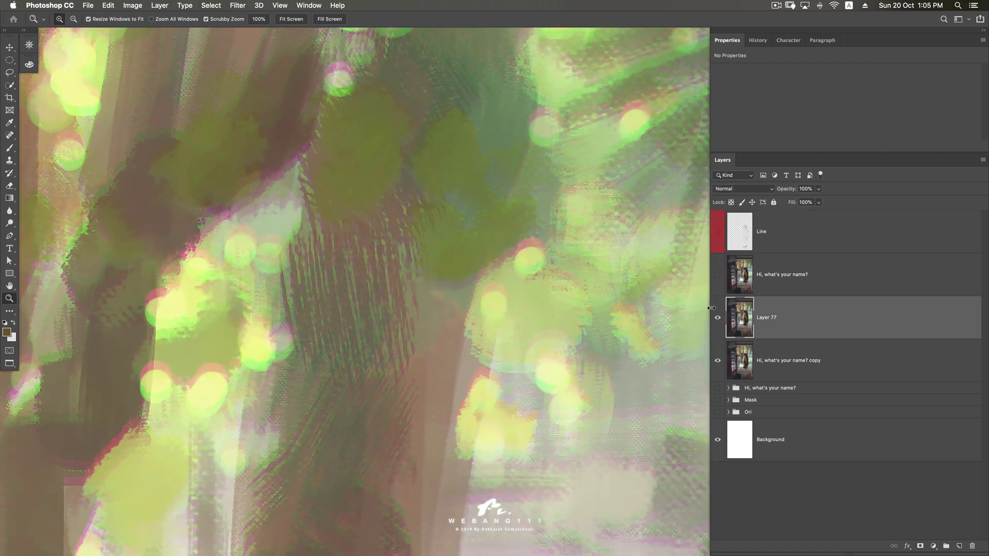
left_click(718, 319)
left_click(718, 318)
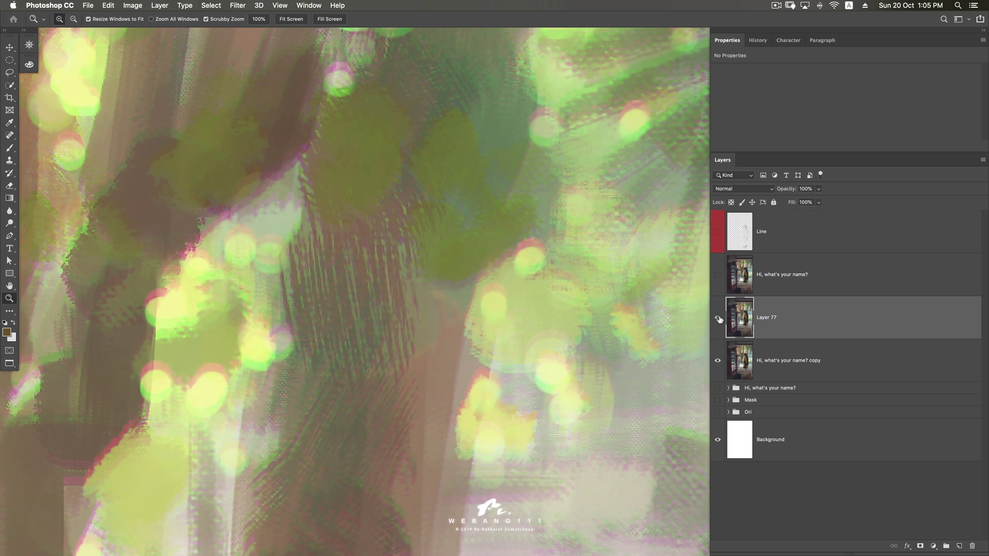
left_click(598, 294, "alt")
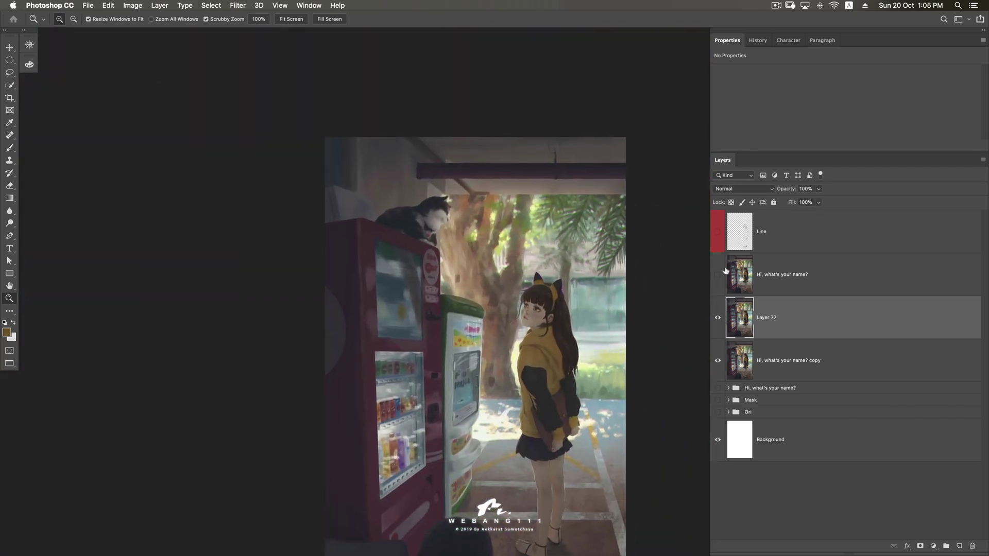
left_click(516, 238)
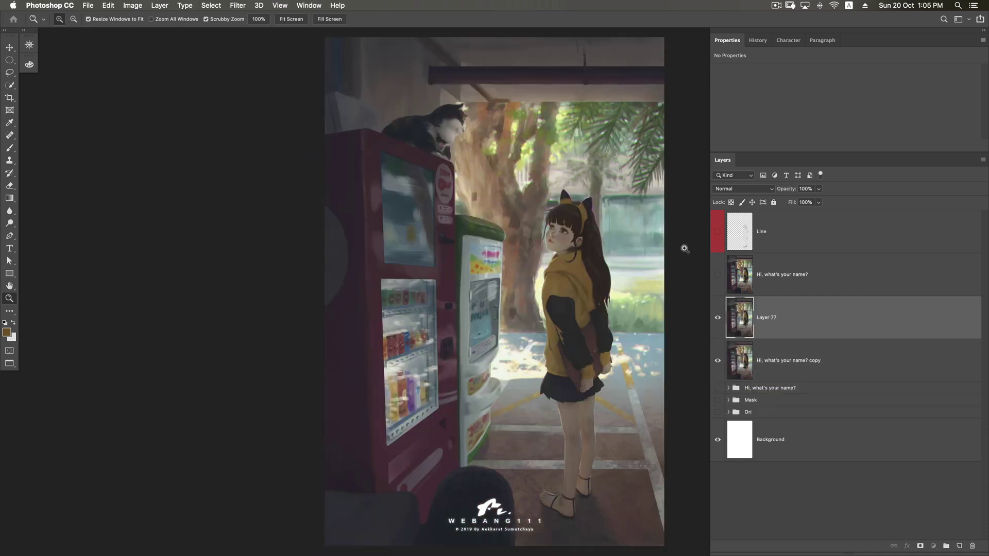